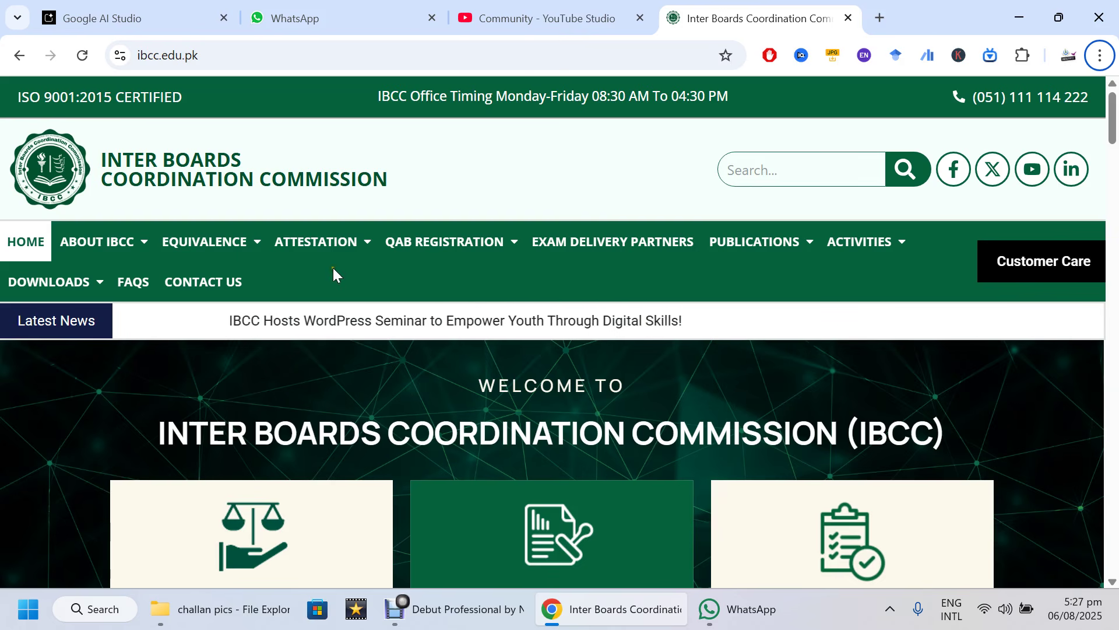
# Return from the HEC portal to the IBCC website and open its Rules For Attestation page.
pyautogui.moveTo(334, 240)
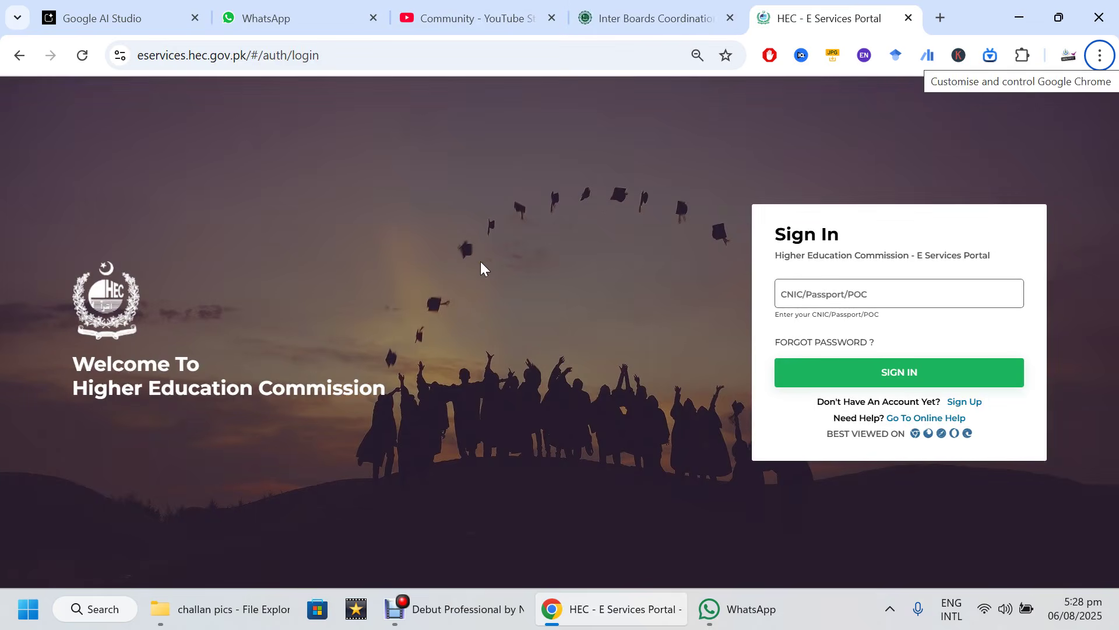
pyautogui.moveTo(73, 364); pyautogui.dragTo(396, 394)
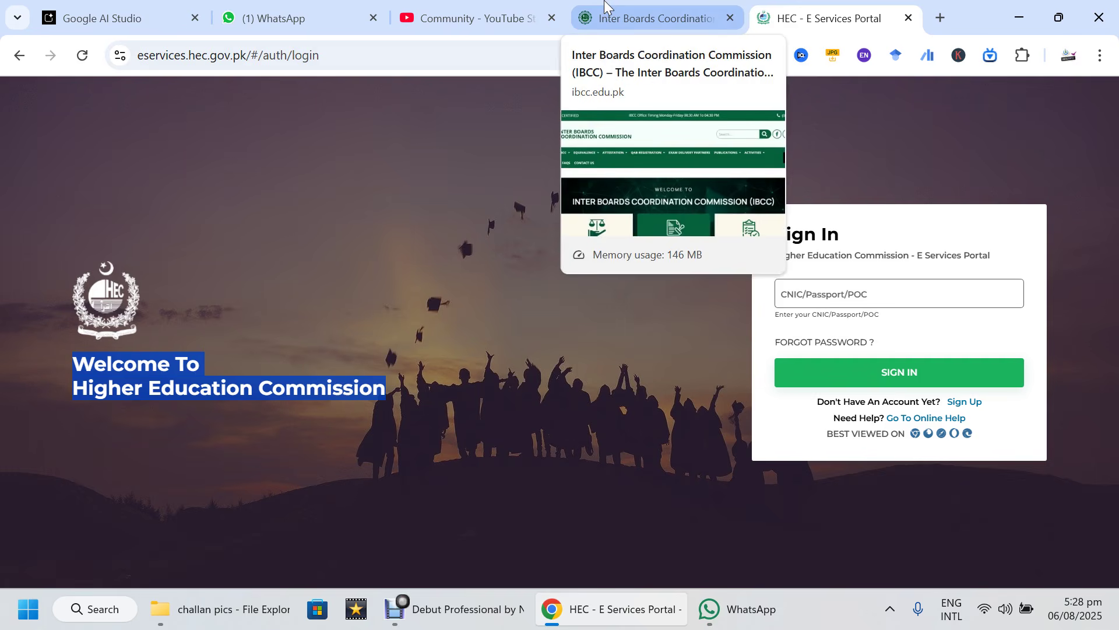
pyautogui.click(606, 5)
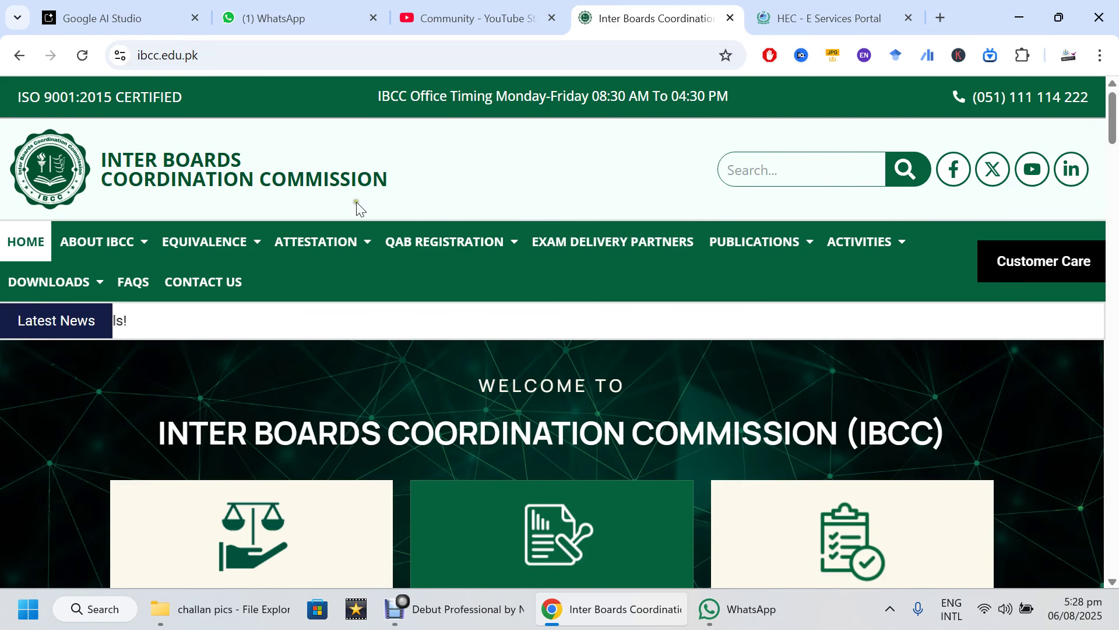
pyautogui.moveTo(312, 242)
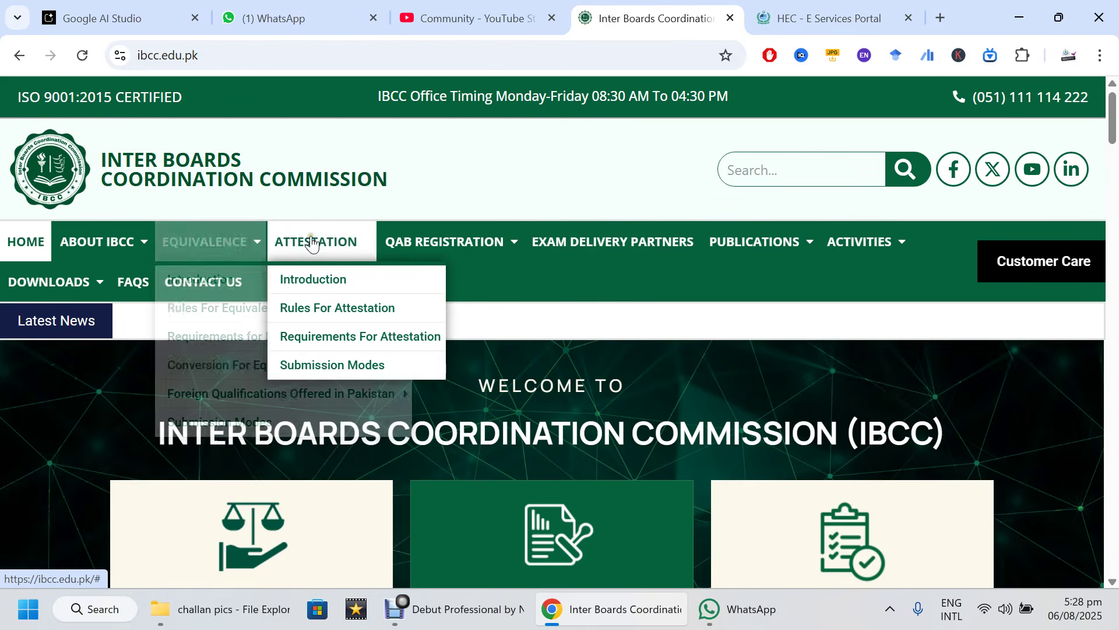
pyautogui.click(313, 309)
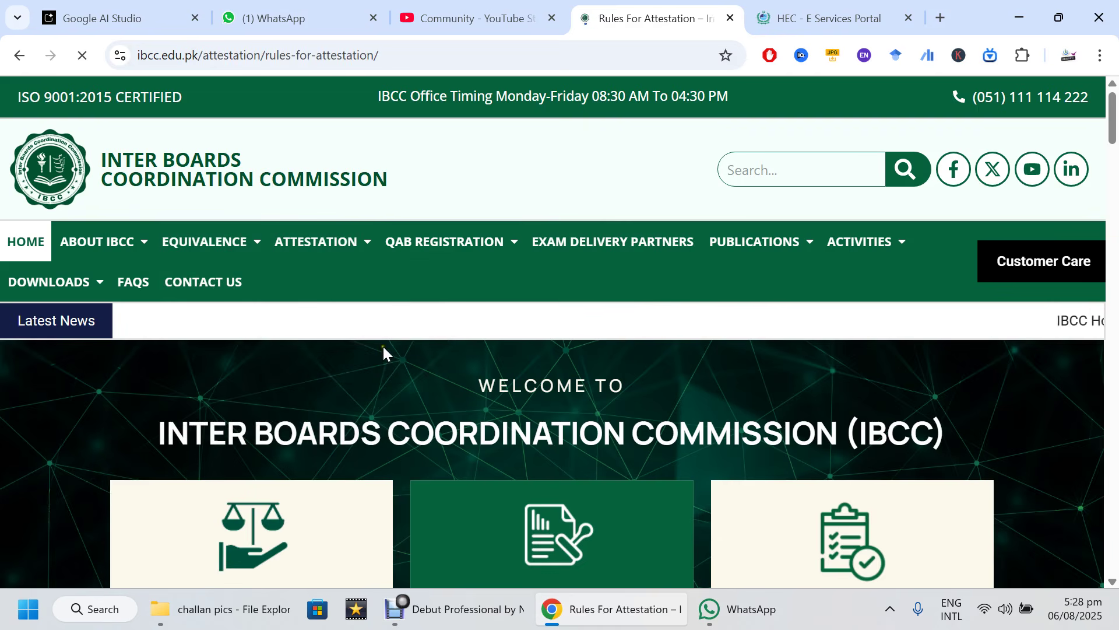
# Read the attestation rules, highlighting rule 5 on referral for confirmation and rule 7 on photocopies.
pyautogui.scroll(-4, 382, 327)
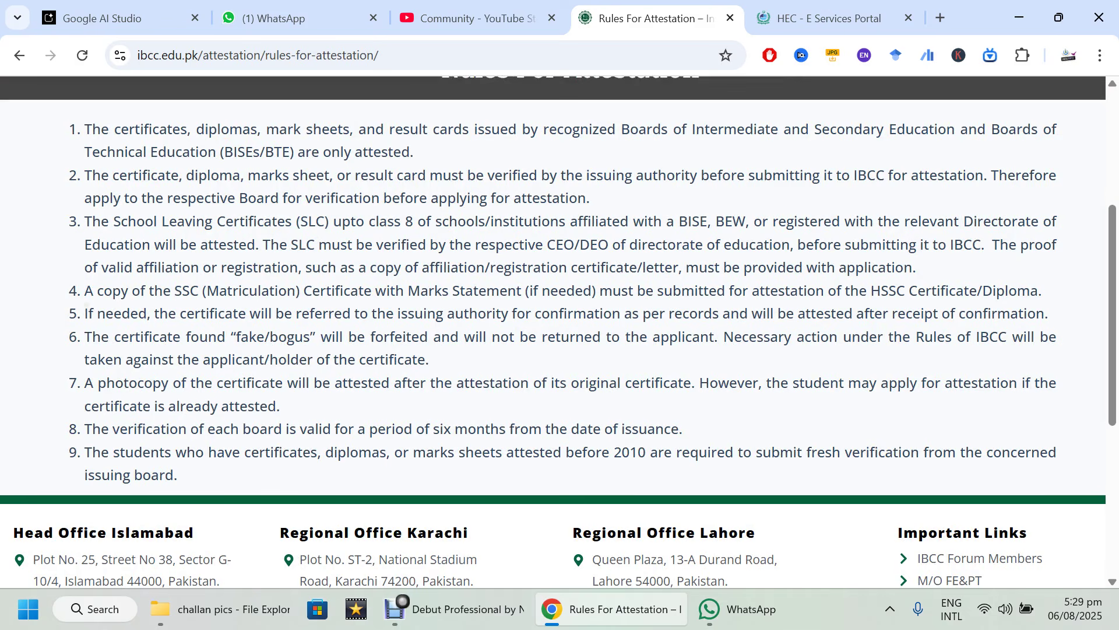
pyautogui.moveTo(76, 314); pyautogui.dragTo(1030, 315)
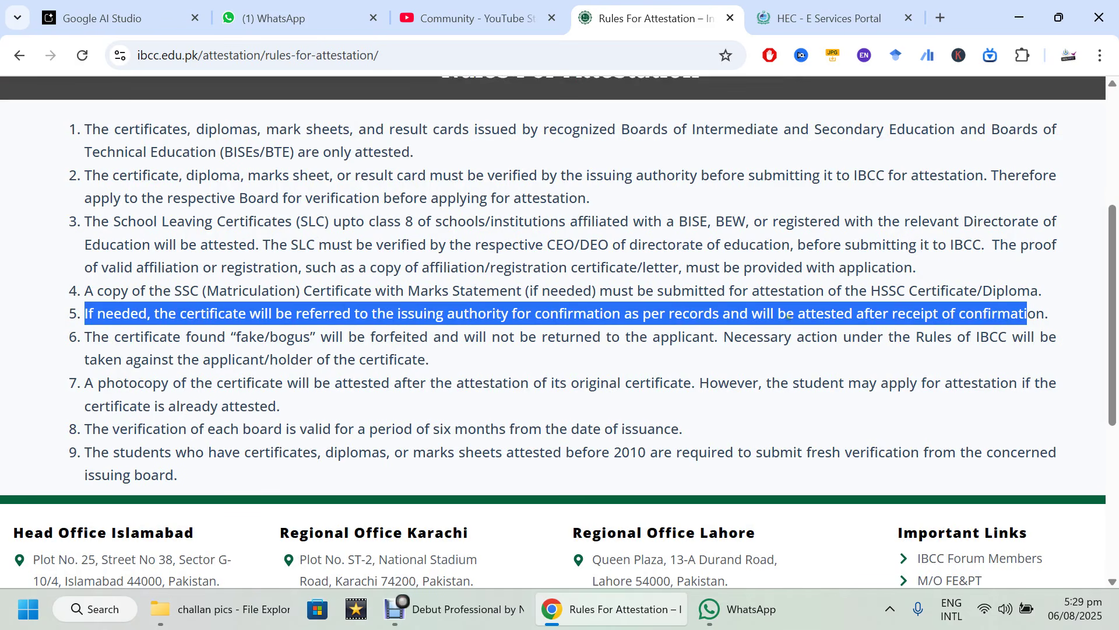
pyautogui.moveTo(281, 406); pyautogui.dragTo(71, 380)
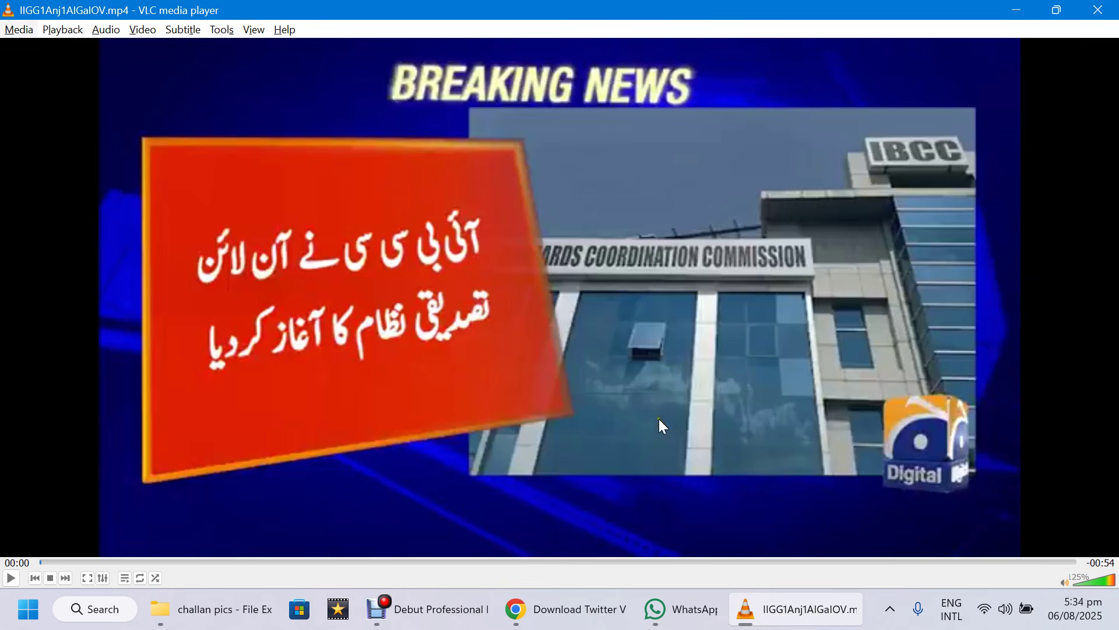
# Play the IBCC breaking news clip in VLC, pause it at 00:20, and dismiss the Internet Download Manager trial notice.
pyautogui.click(12, 579)
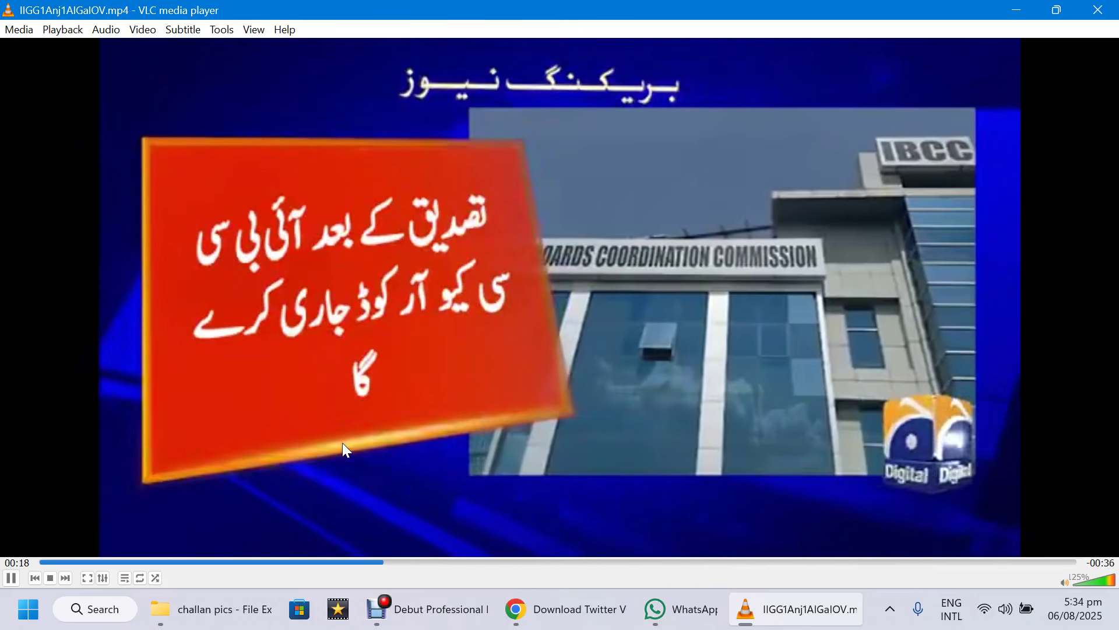
pyautogui.press('space')
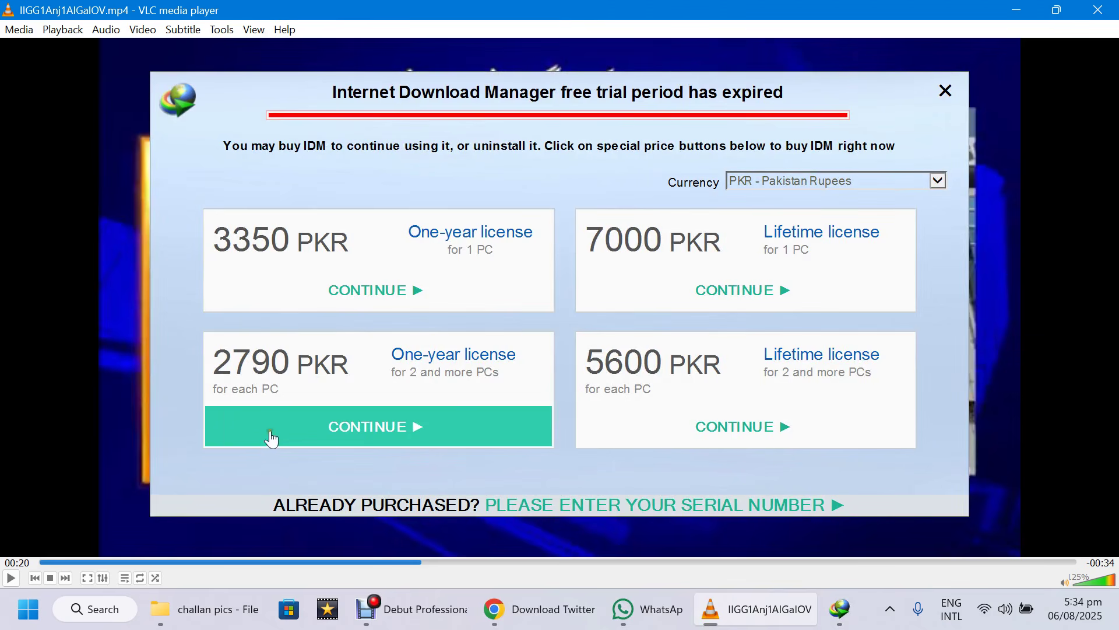
pyautogui.click(944, 92)
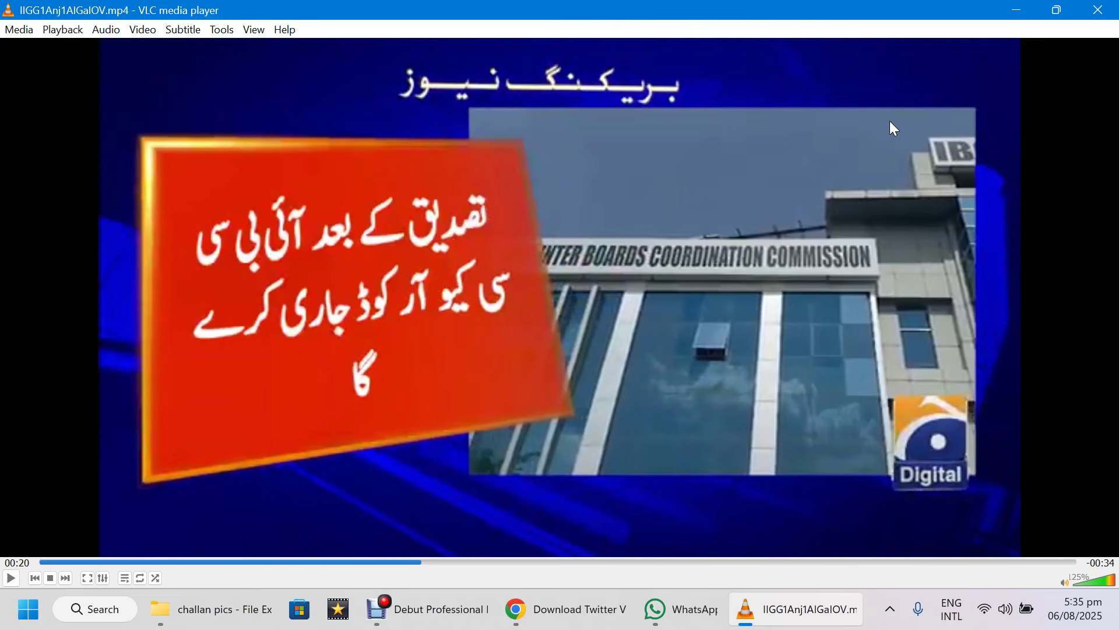
# Switch back to Chrome and open the Requirements For Attestation for SSC/HSSC/Diploma issued by BISEs and BTEs.
pyautogui.hotkey('alt', 'Tab')
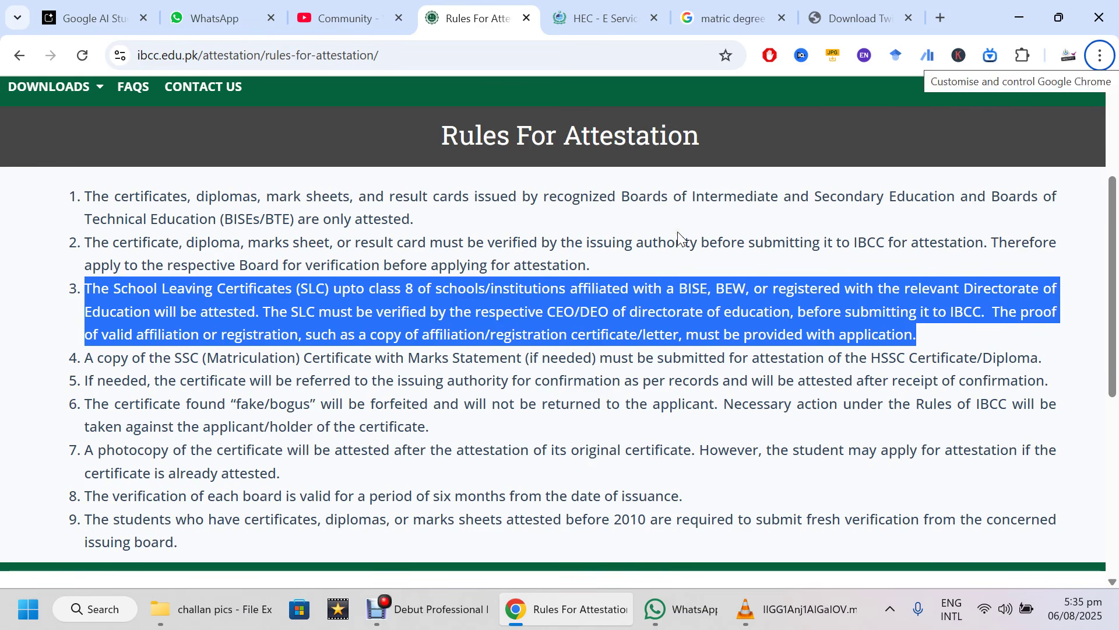
pyautogui.scroll(-7, 756, 248)
pyautogui.scroll(10, 754, 246)
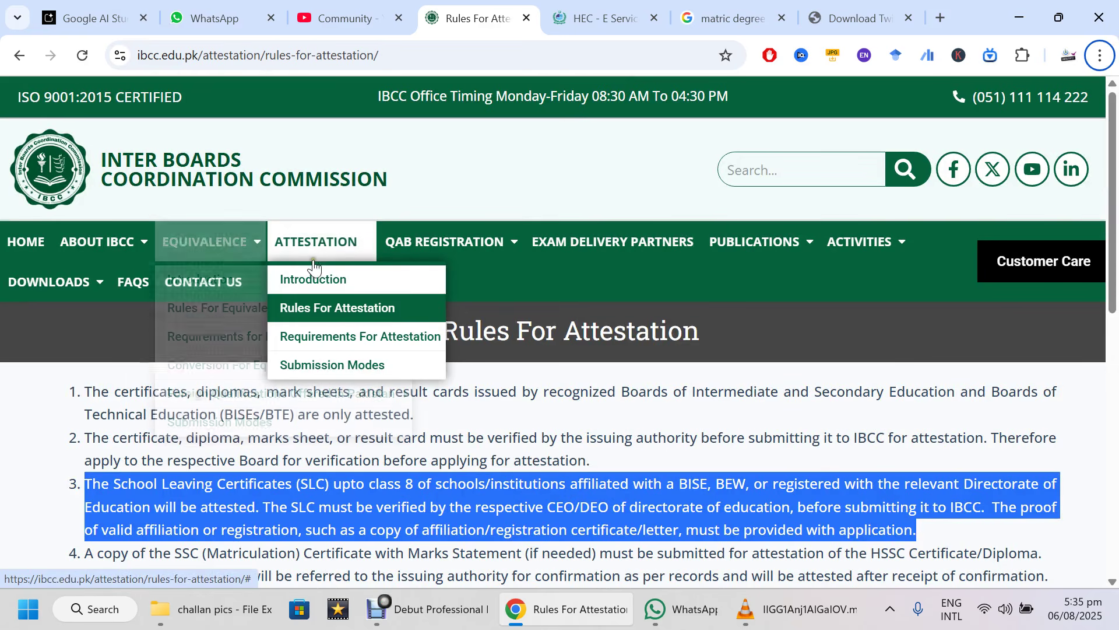
pyautogui.click(374, 344)
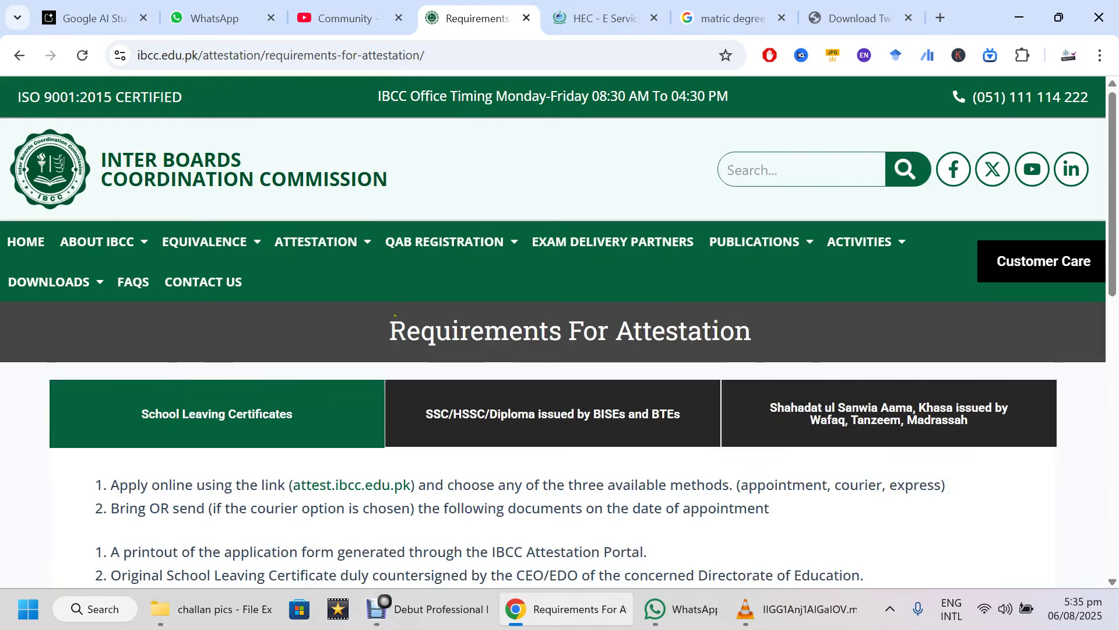
pyautogui.scroll(-4, 395, 315)
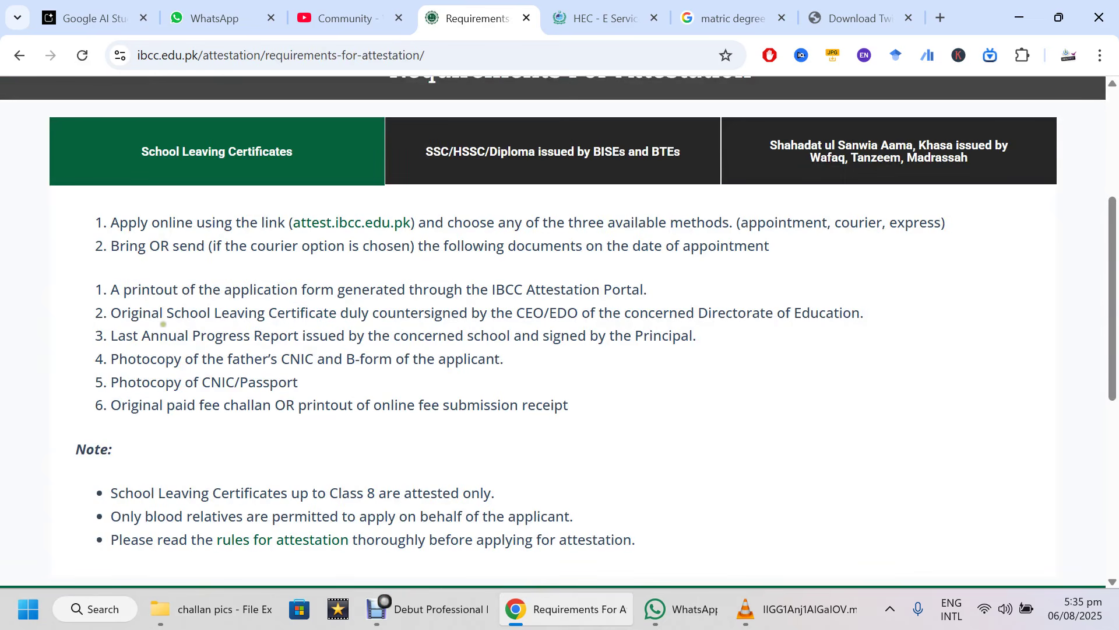
pyautogui.click(491, 165)
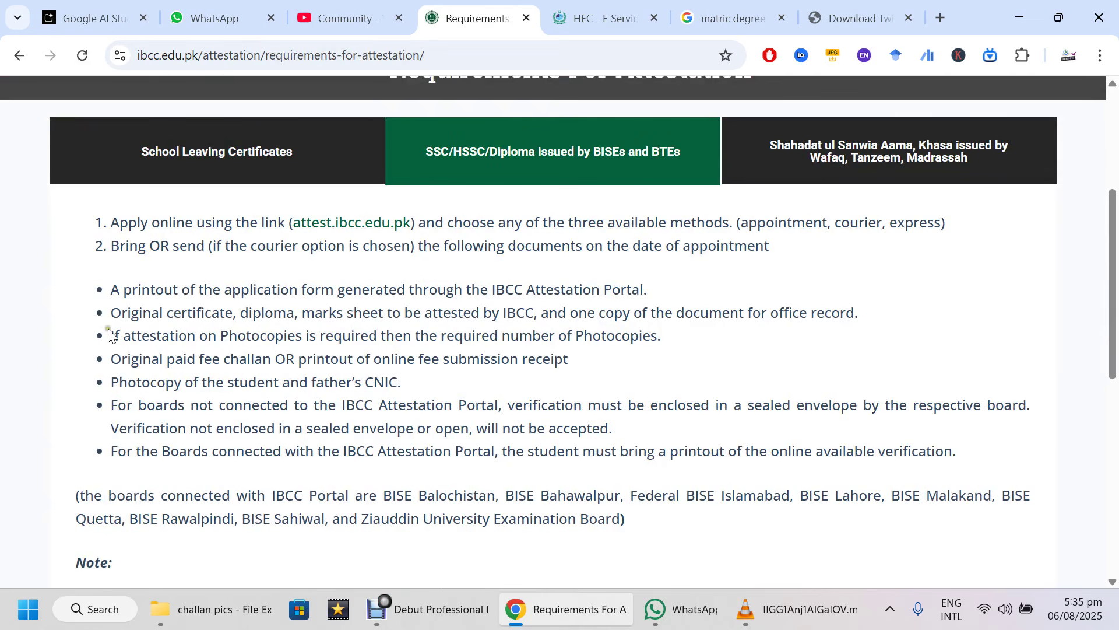
# Examine the verification requirements for connected and unconnected boards, the list of boards linked to the IBCC portal, and the office contacts.
pyautogui.moveTo(115, 405); pyautogui.dragTo(607, 434)
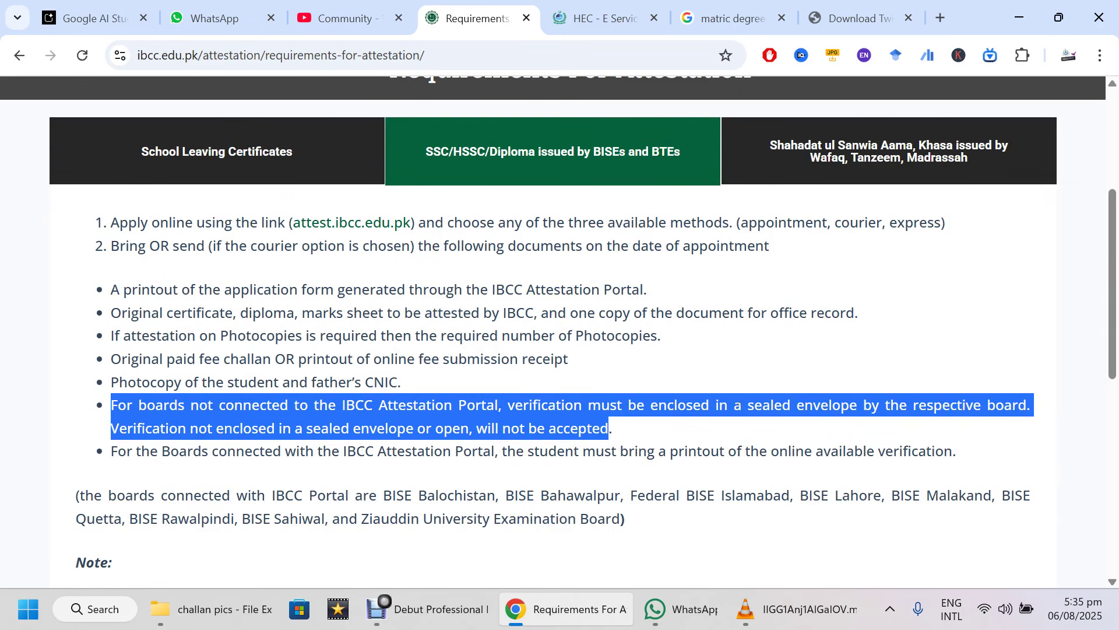
pyautogui.scroll(-1, 740, 402)
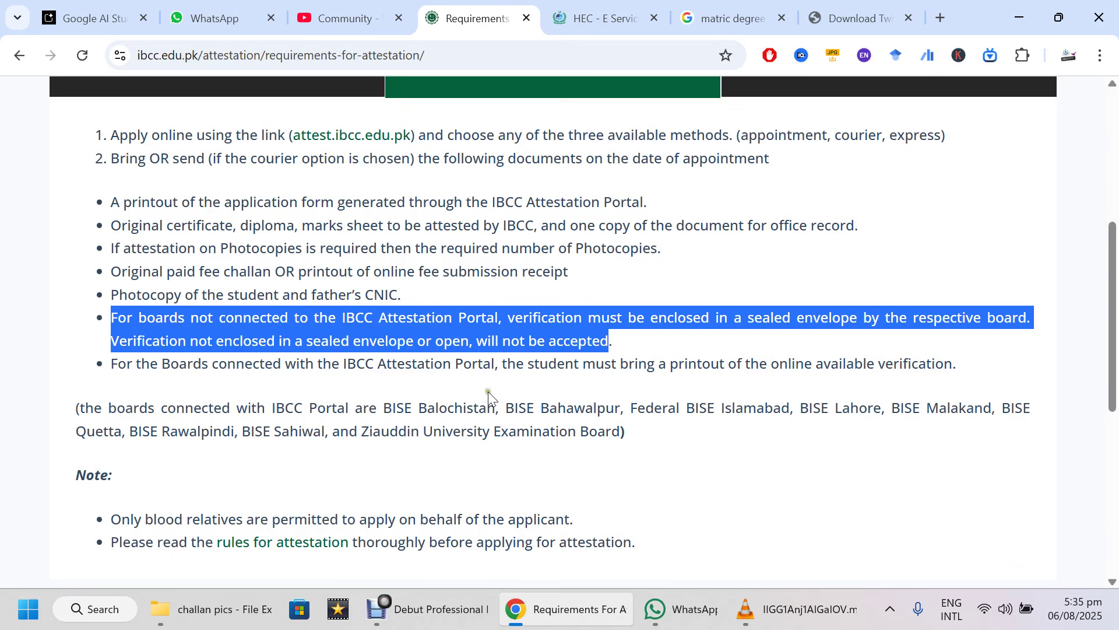
pyautogui.moveTo(111, 366); pyautogui.dragTo(953, 371)
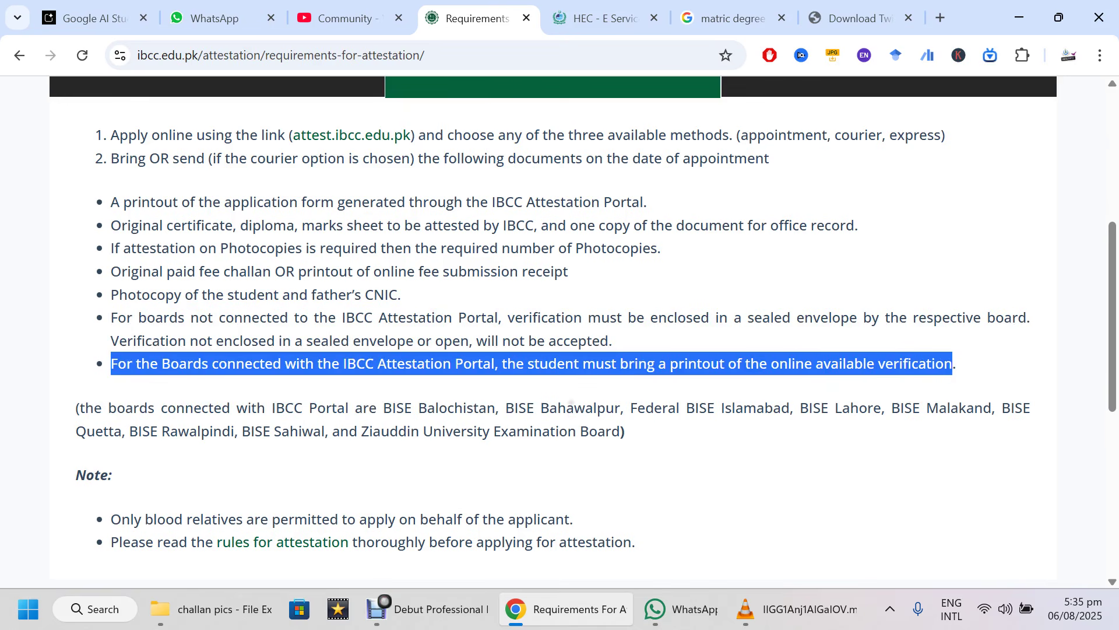
pyautogui.scroll(-1, 572, 402)
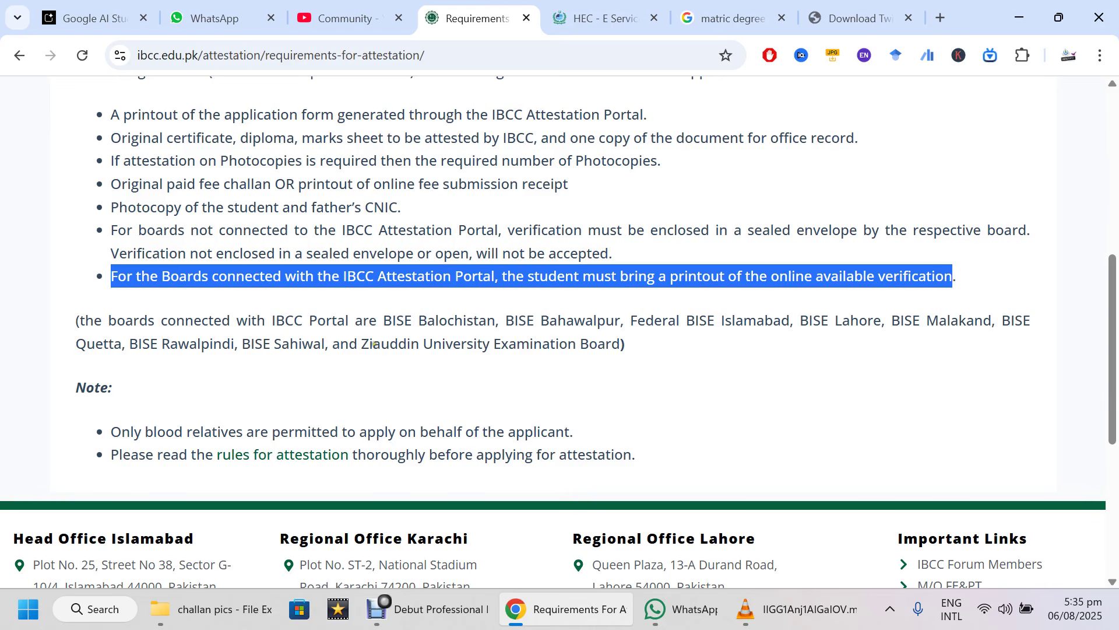
pyautogui.moveTo(613, 344); pyautogui.dragTo(81, 315)
pyautogui.scroll(-1, 81, 318)
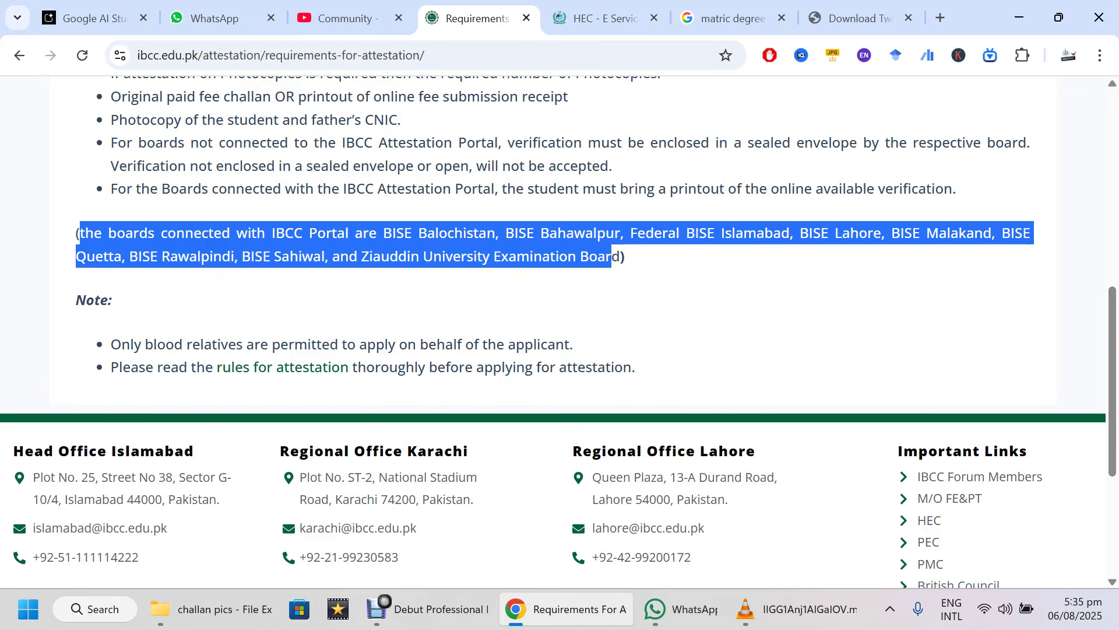
pyautogui.scroll(3, 81, 318)
pyautogui.scroll(-2, 81, 318)
pyautogui.scroll(-5, 81, 318)
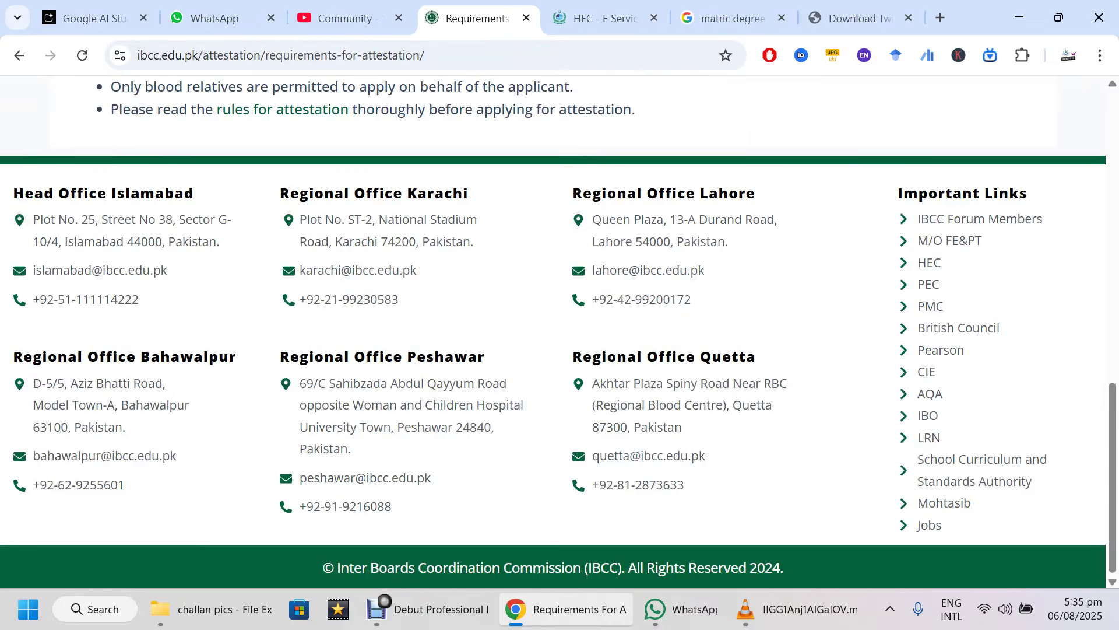
pyautogui.scroll(20, 81, 318)
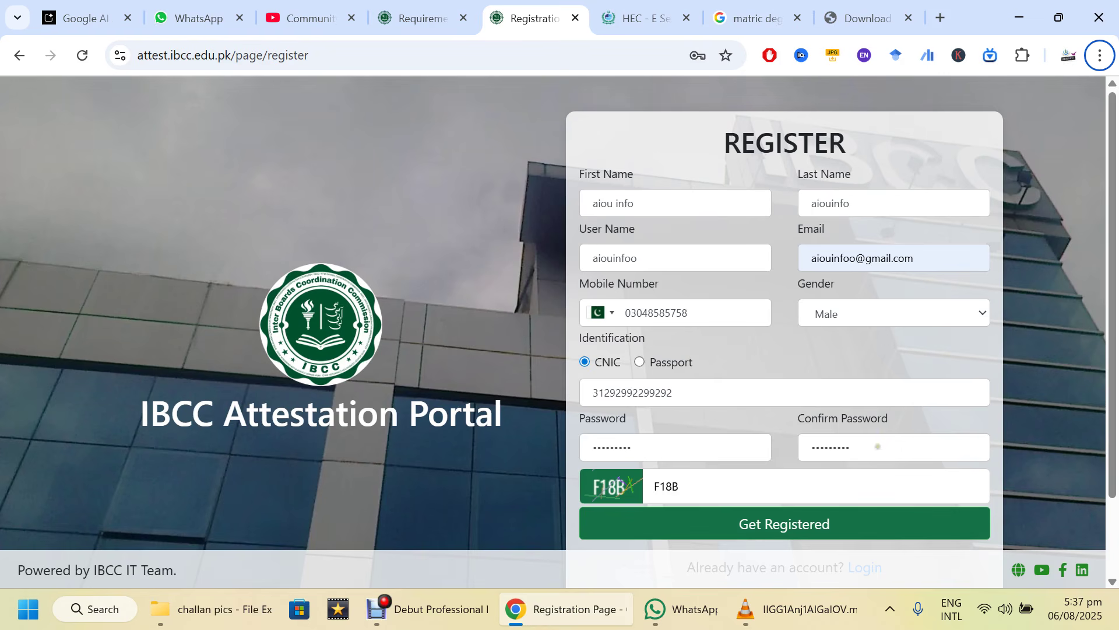
# Submit the completed IBCC Attestation Portal registration form and save the new login in the browser.
pyautogui.click(804, 531)
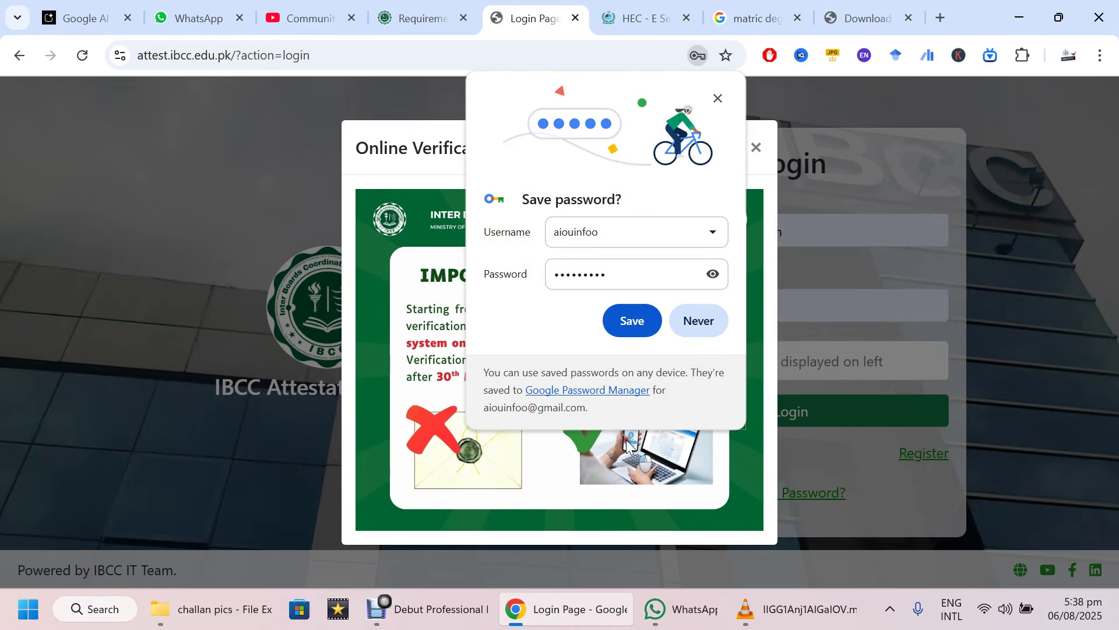
pyautogui.click(636, 320)
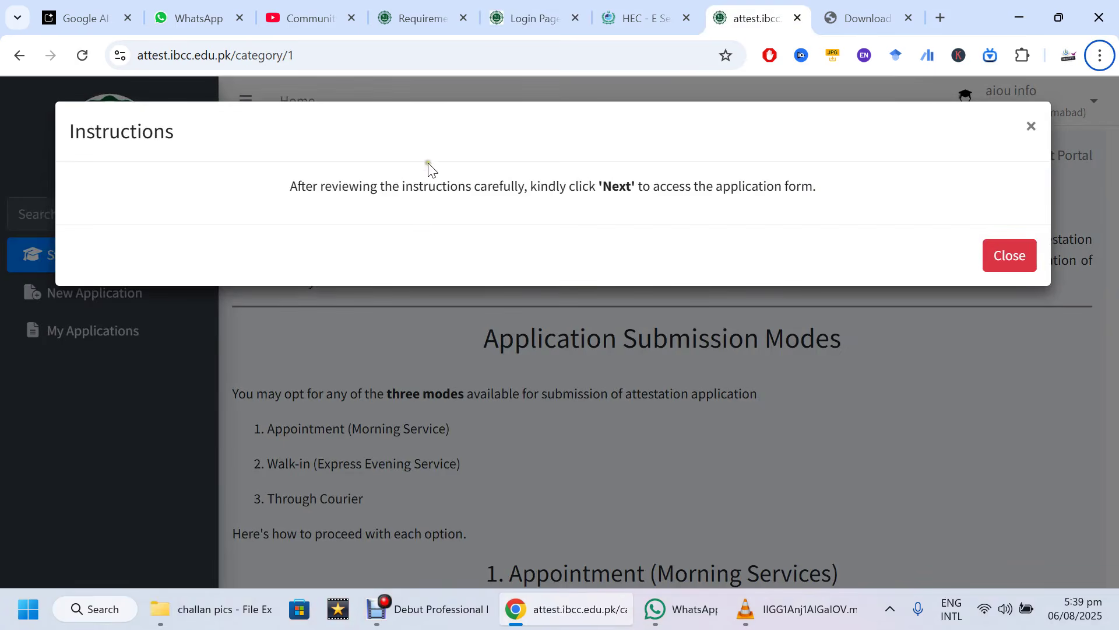
# Close the Instructions notice and review the three application submission modes: appointment, walk-in and courier.
pyautogui.moveTo(371, 185); pyautogui.dragTo(635, 187)
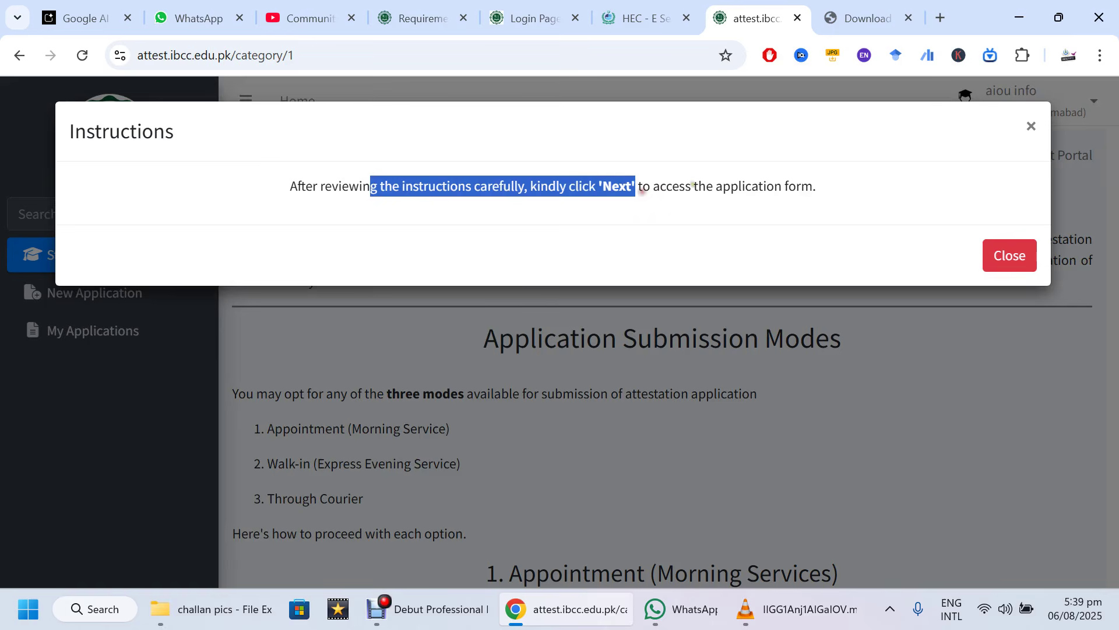
pyautogui.click(1013, 254)
pyautogui.scroll(-5, 369, 284)
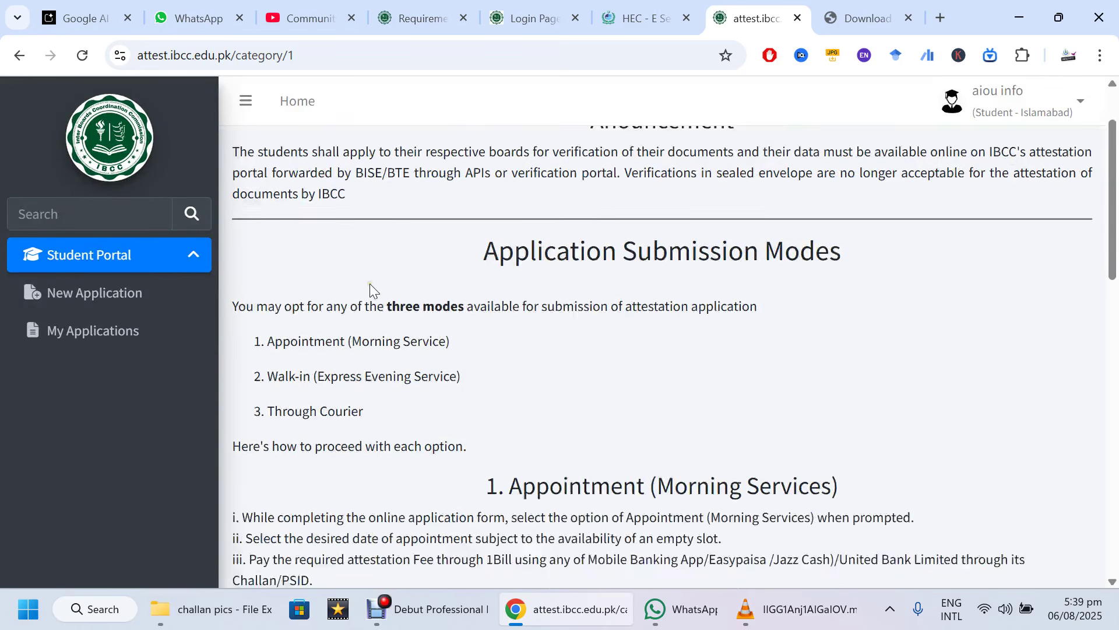
pyautogui.scroll(4, 369, 283)
pyautogui.moveTo(257, 345); pyautogui.dragTo(392, 418)
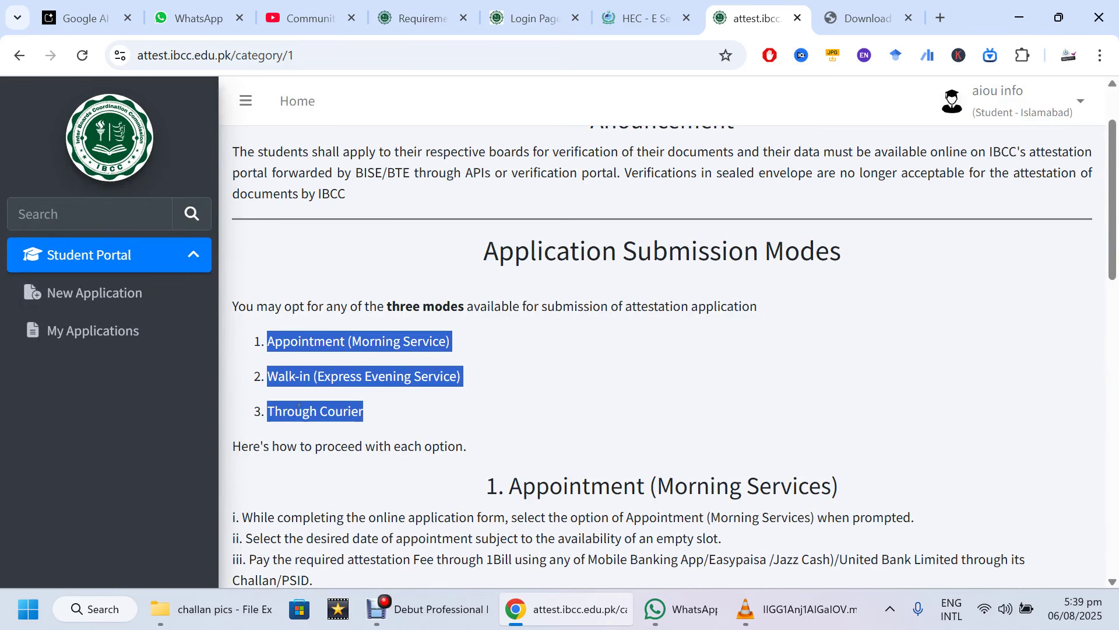
pyautogui.scroll(-15, 302, 396)
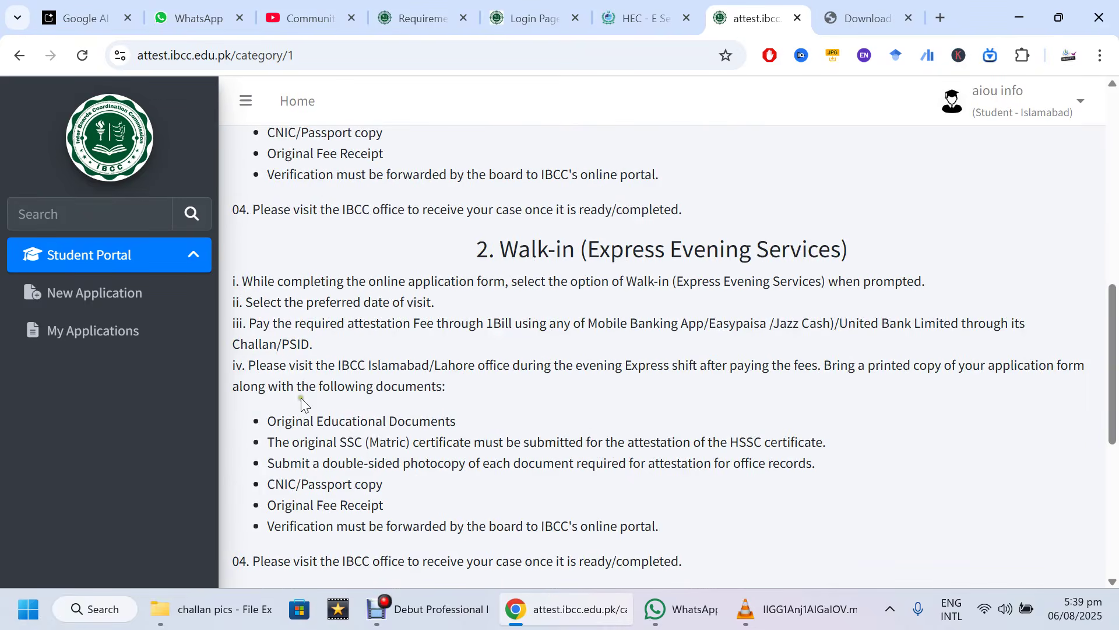
pyautogui.scroll(15, 303, 383)
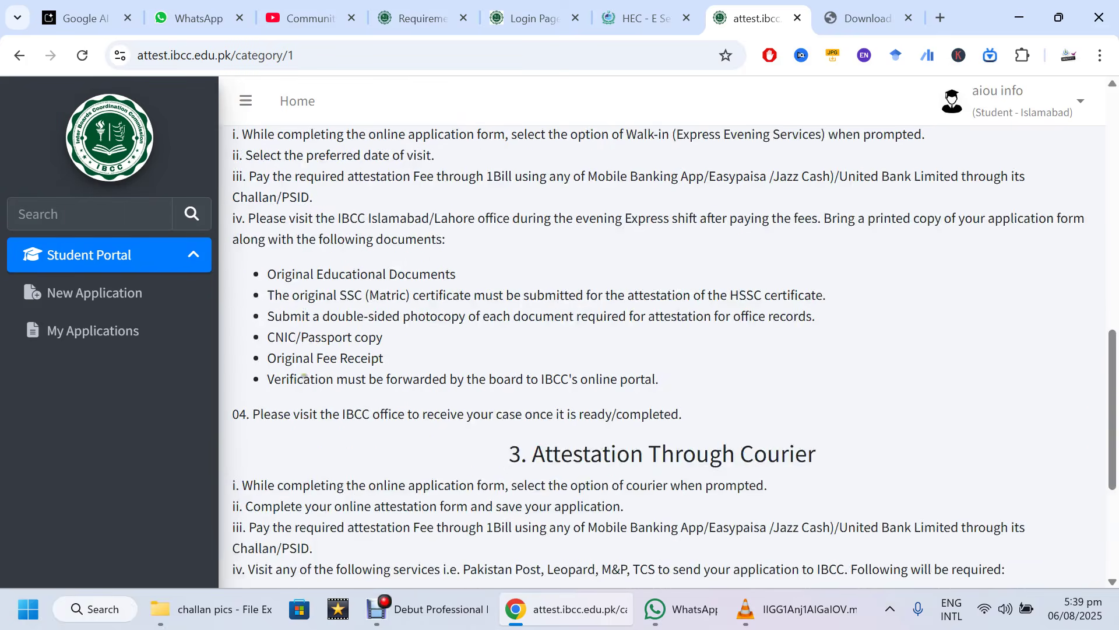
pyautogui.scroll(-15, 448, 360)
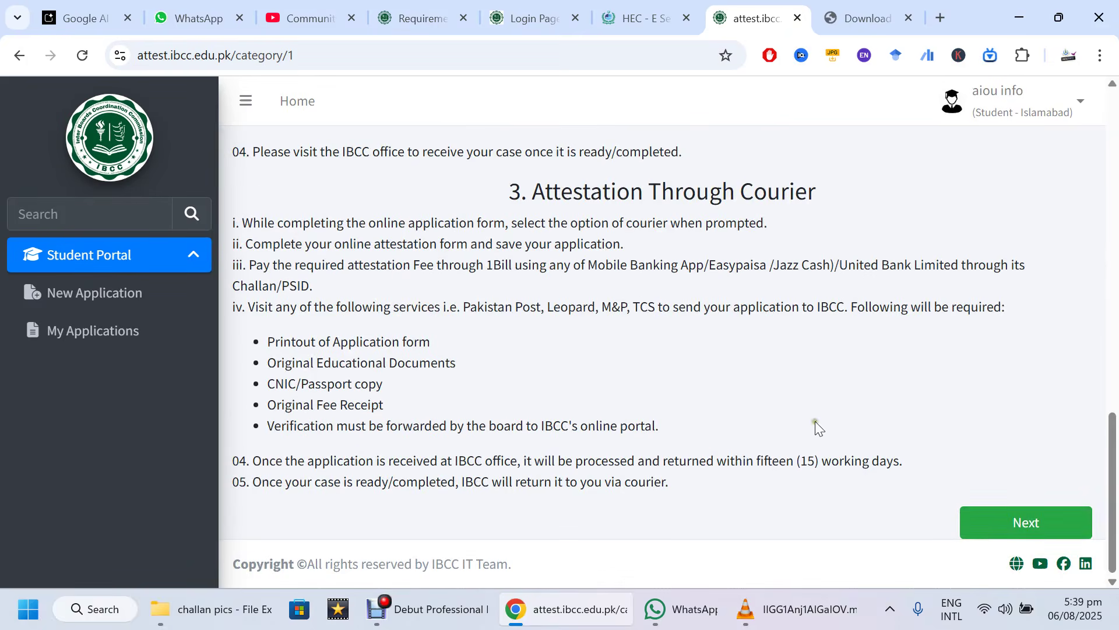
# Continue to the new application form and open the month and year selection for the date of birth.
pyautogui.click(997, 522)
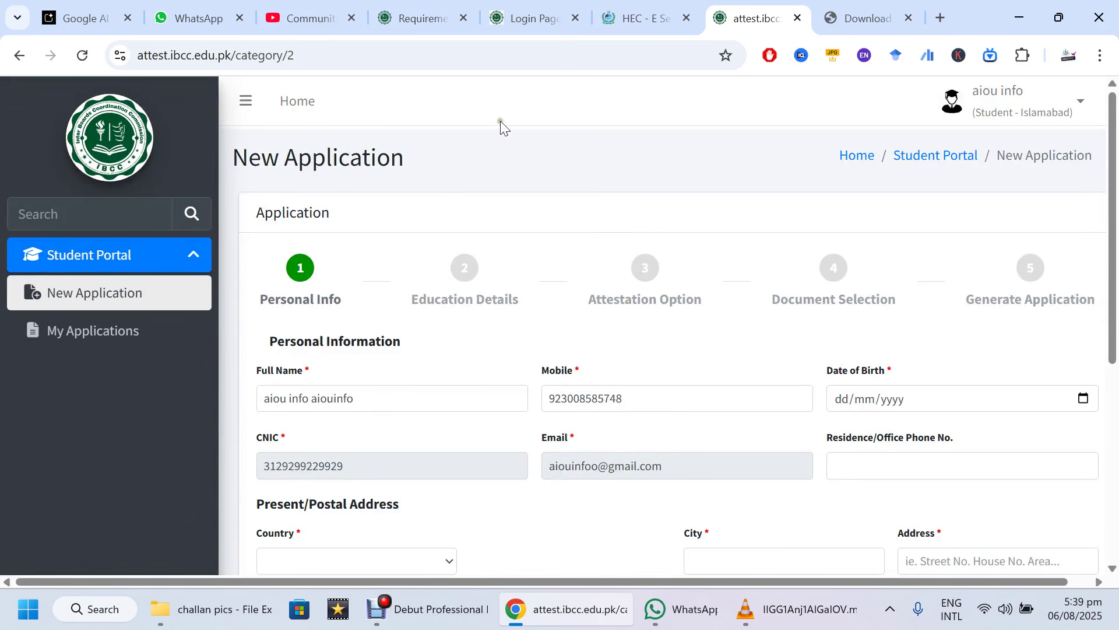
pyautogui.scroll(-5, 714, 263)
pyautogui.scroll(4, 702, 260)
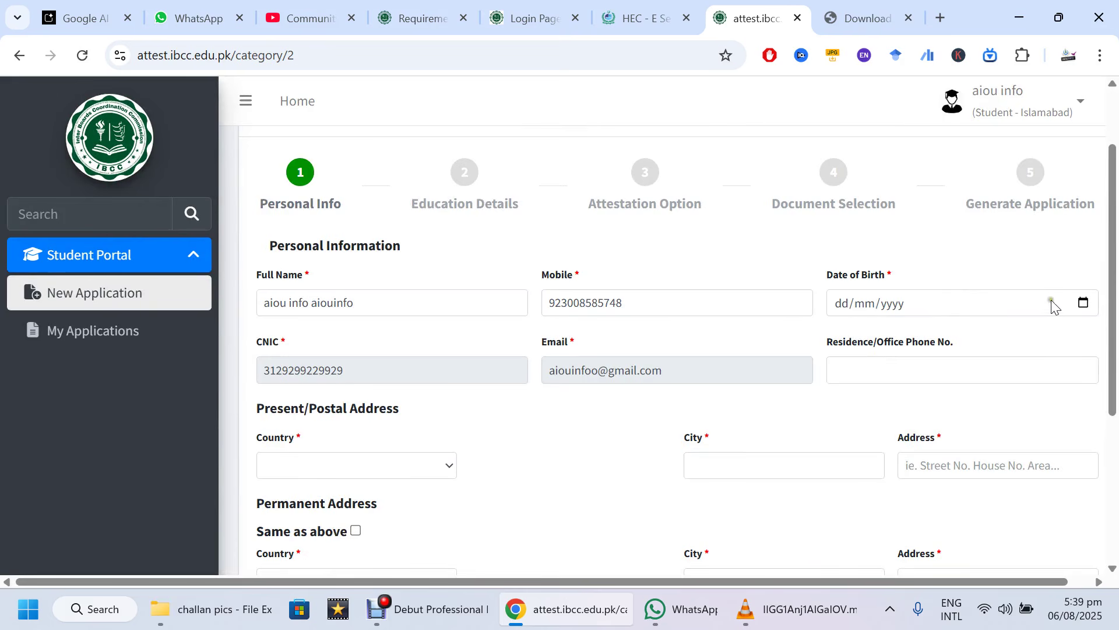
pyautogui.click(1075, 306)
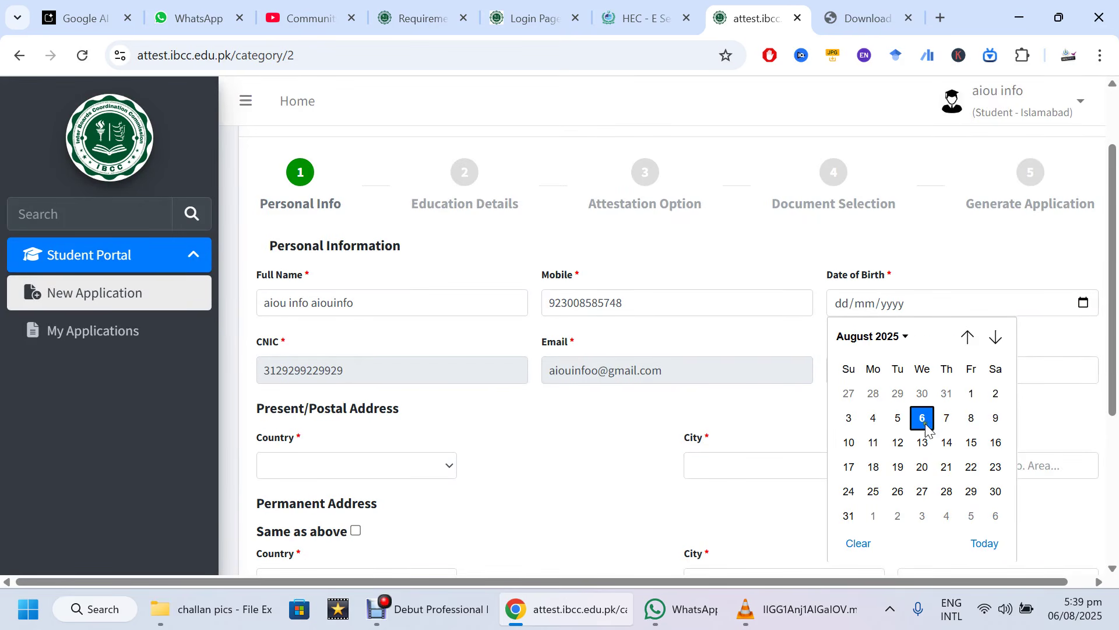
pyautogui.click(883, 337)
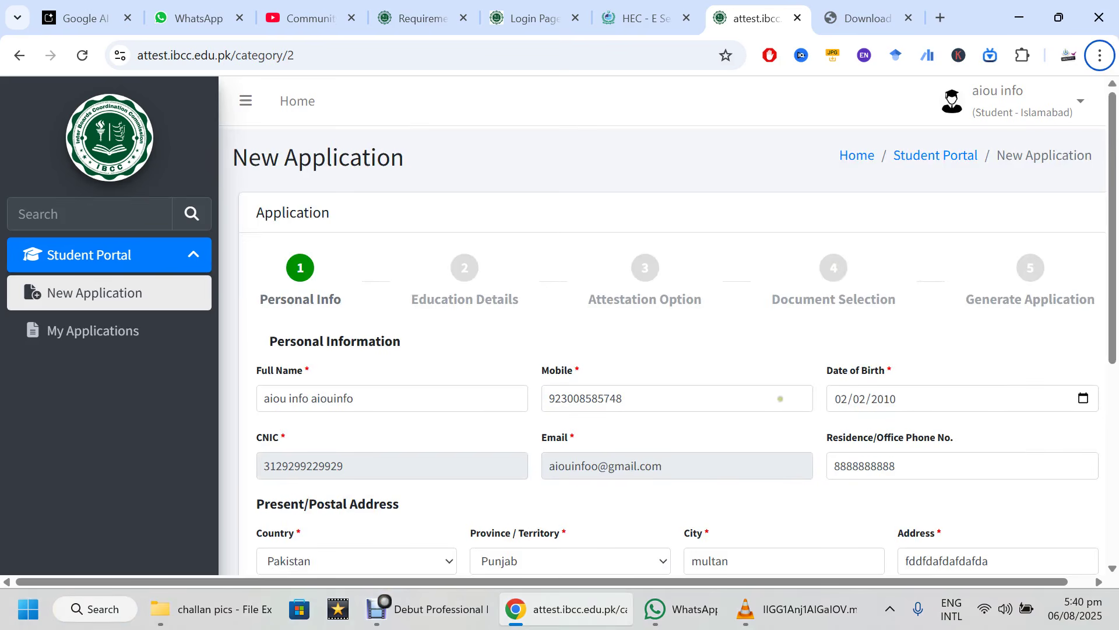
# Set the permanent address to be the same as the postal address, save the personal information and decline storing the address in the browser.
pyautogui.scroll(-1, 886, 380)
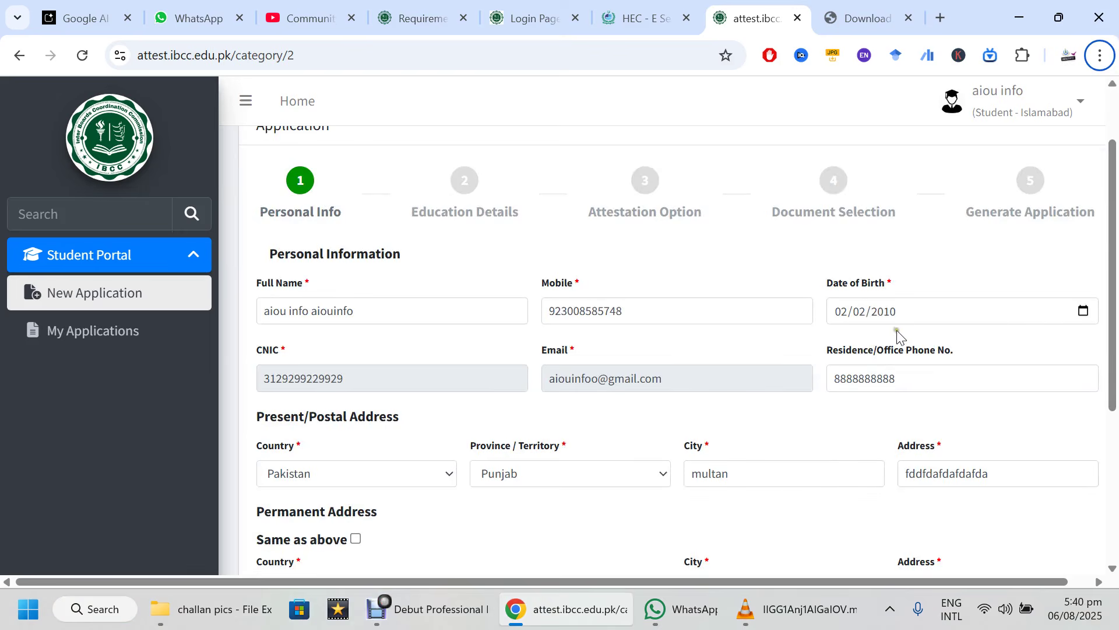
pyautogui.scroll(-1, 896, 330)
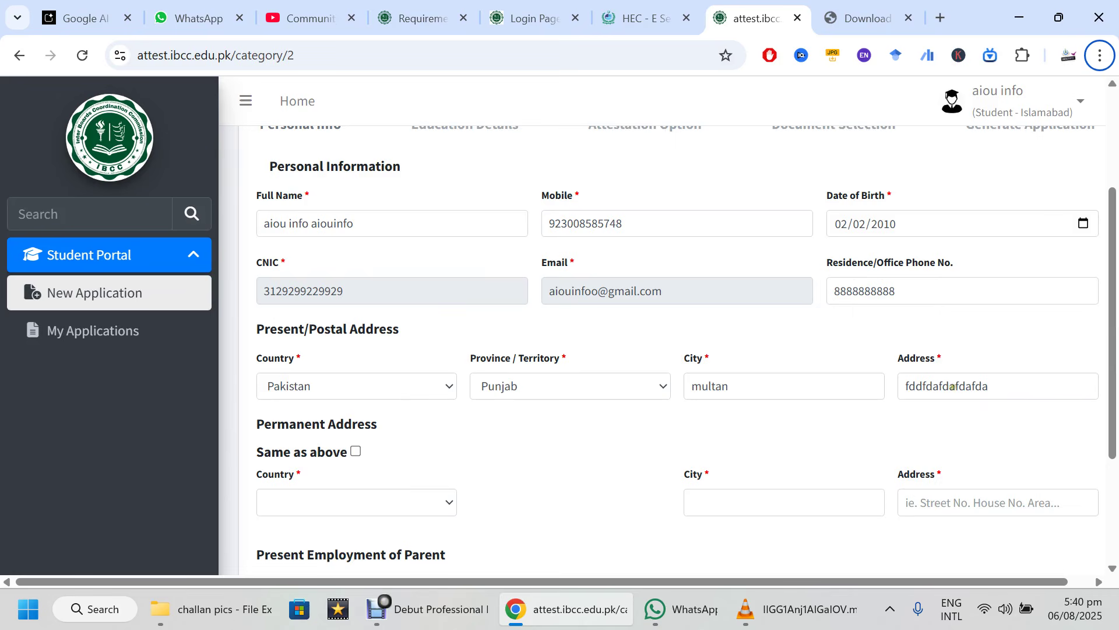
pyautogui.scroll(-2, 536, 306)
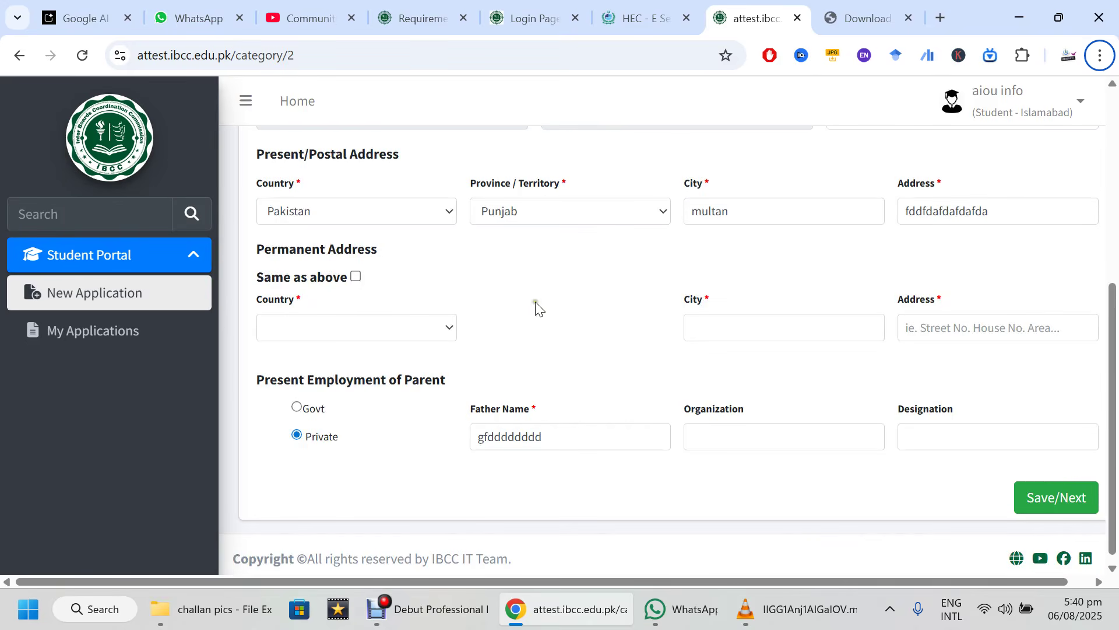
pyautogui.click(353, 278)
pyautogui.moveTo(261, 167); pyautogui.dragTo(387, 174)
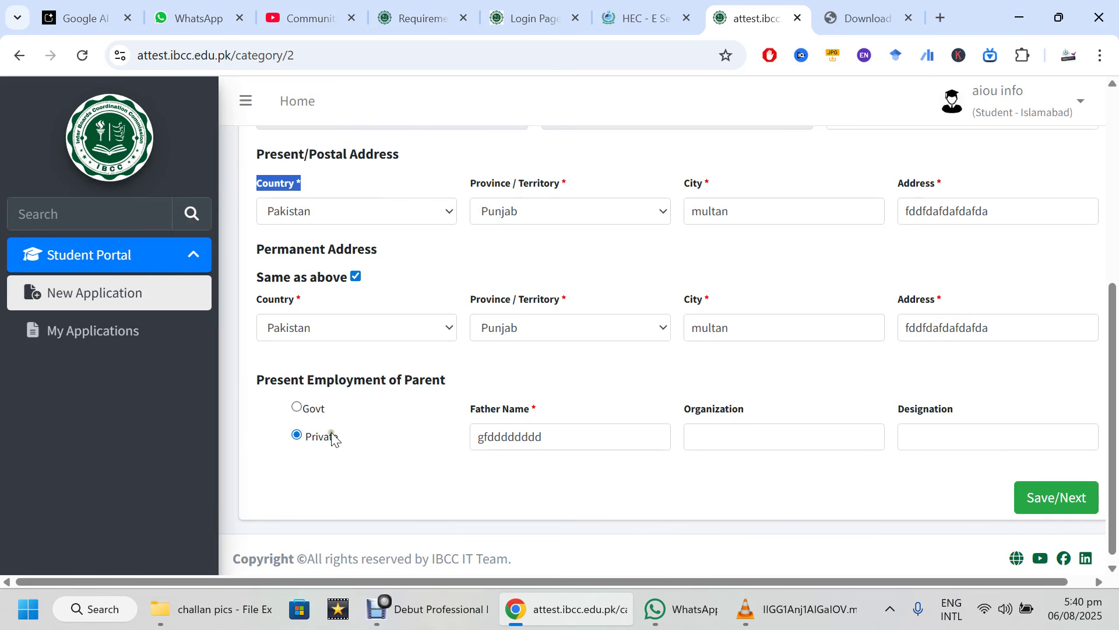
pyautogui.moveTo(284, 379); pyautogui.dragTo(420, 384)
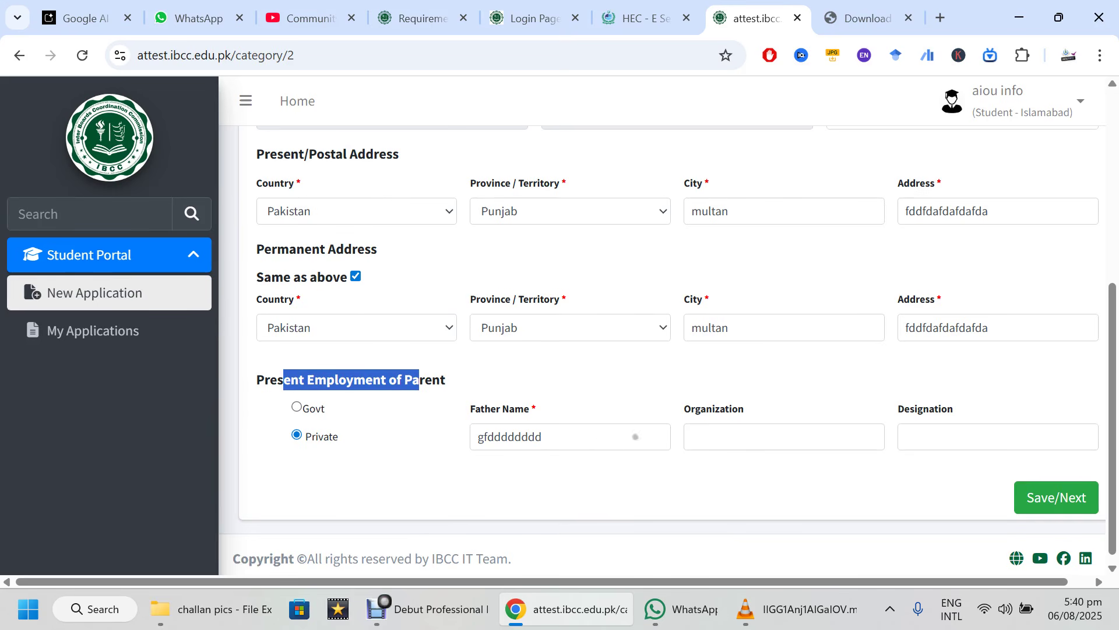
pyautogui.click(1077, 507)
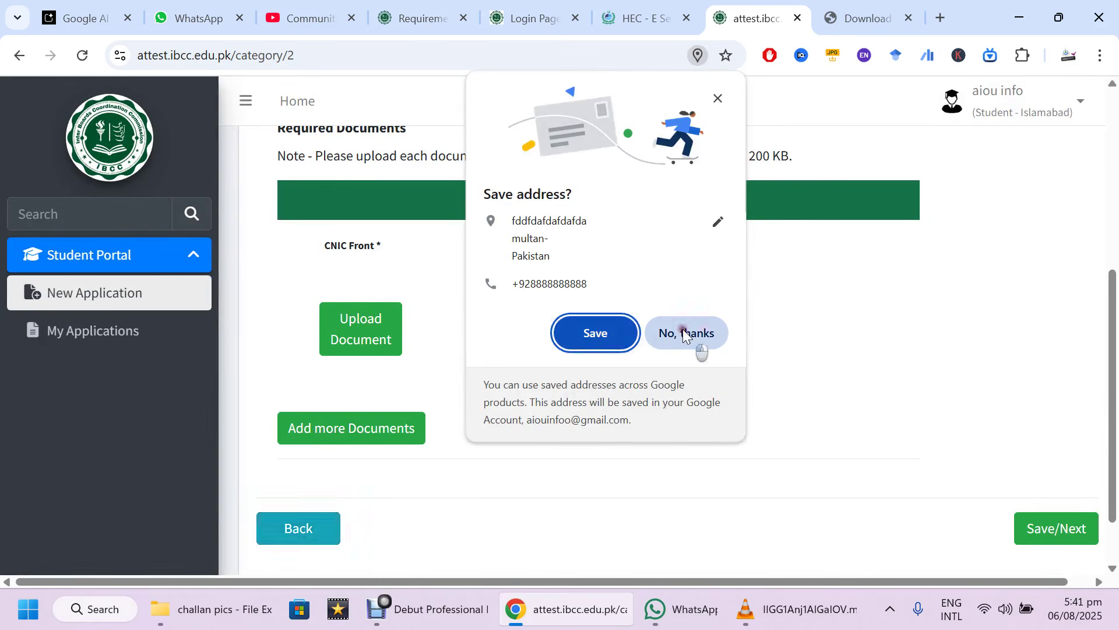
pyautogui.click(683, 331)
# Fill in a new SSC/Matric qualification: BISE Bahawalpur, passing year 2011, Annual session, program Matric, group Arts, 1100 total marks and 770 obtained.
pyautogui.scroll(3, 563, 295)
pyautogui.scroll(-3, 542, 304)
pyautogui.scroll(3, 517, 306)
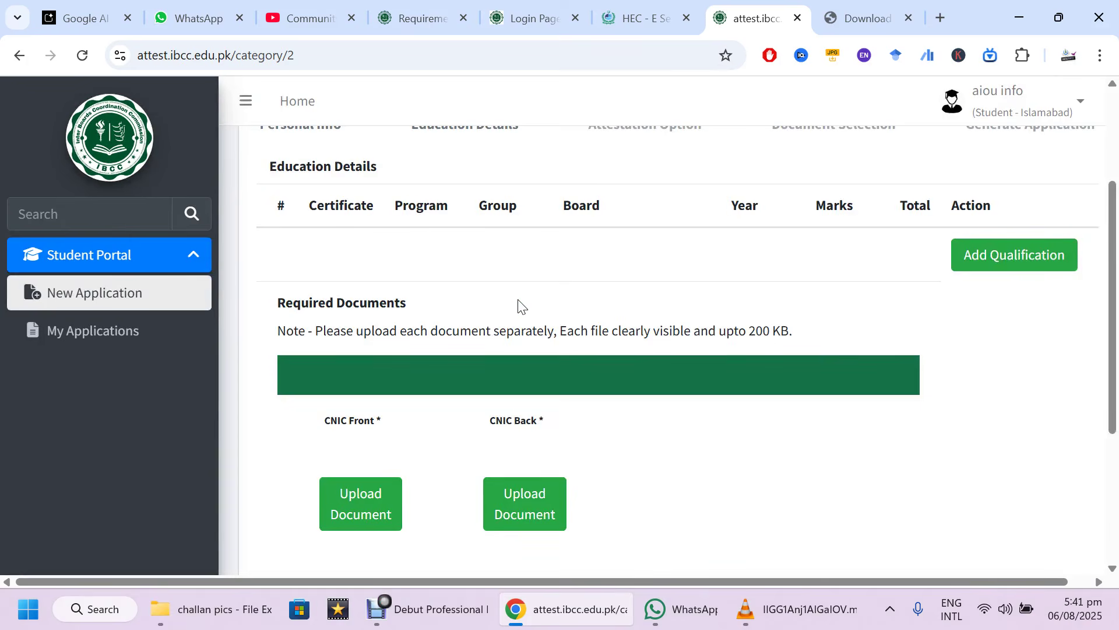
pyautogui.scroll(2, 519, 298)
pyautogui.scroll(2, 518, 298)
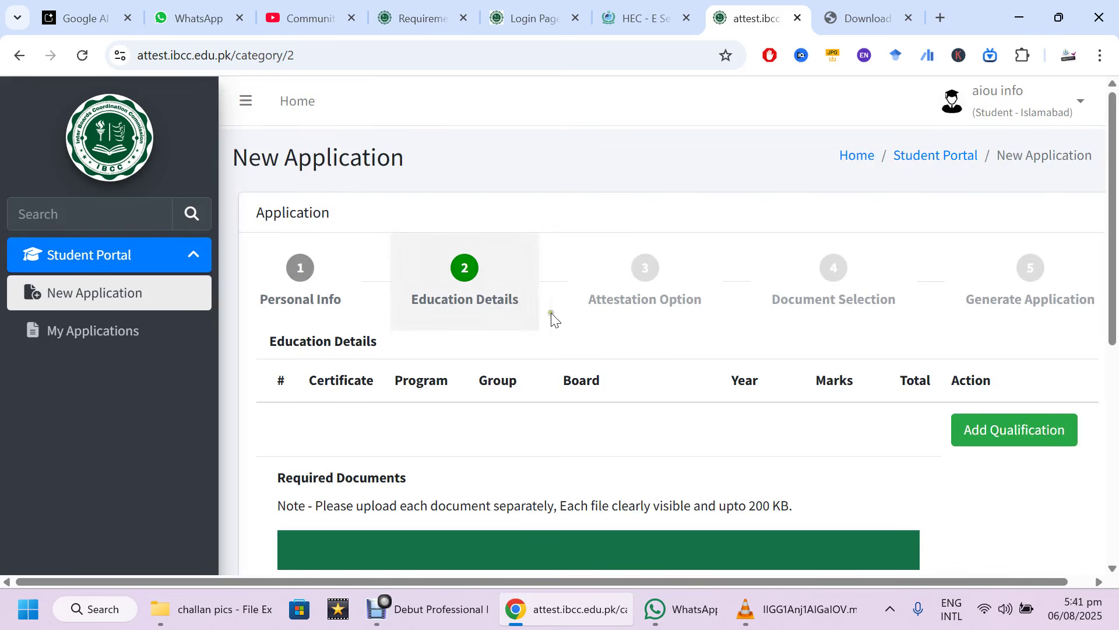
pyautogui.click(1015, 436)
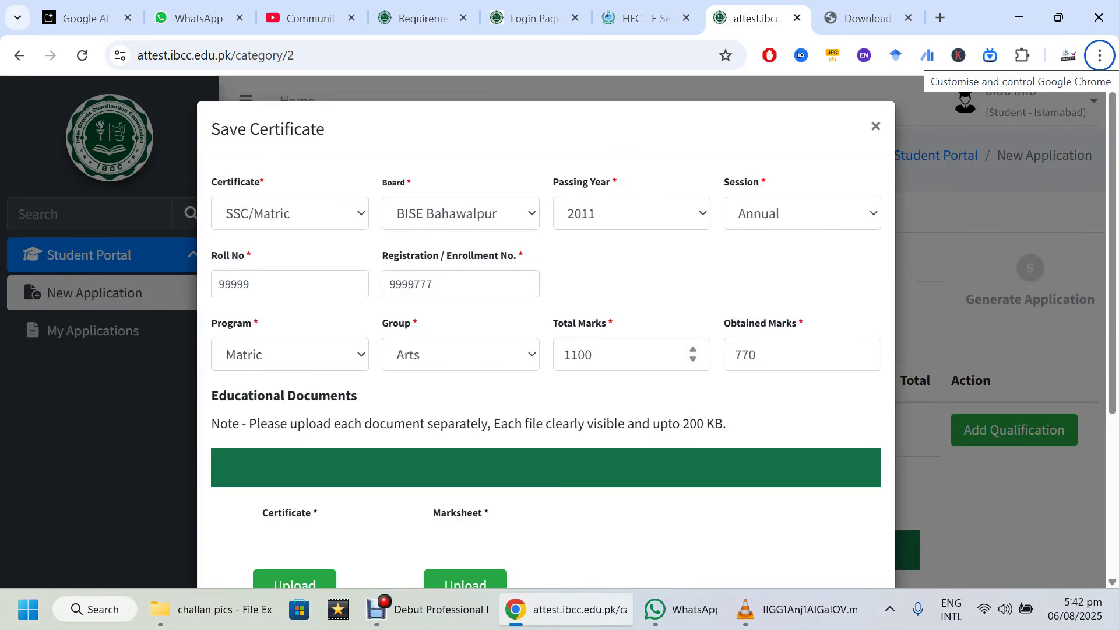
pyautogui.click(323, 214)
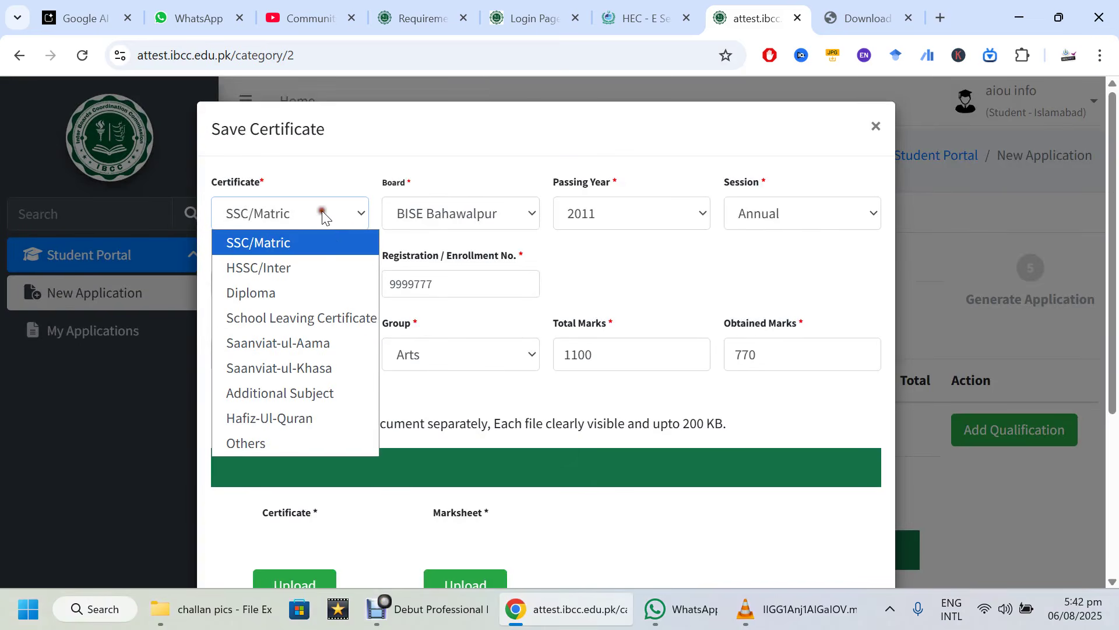
pyautogui.click(332, 251)
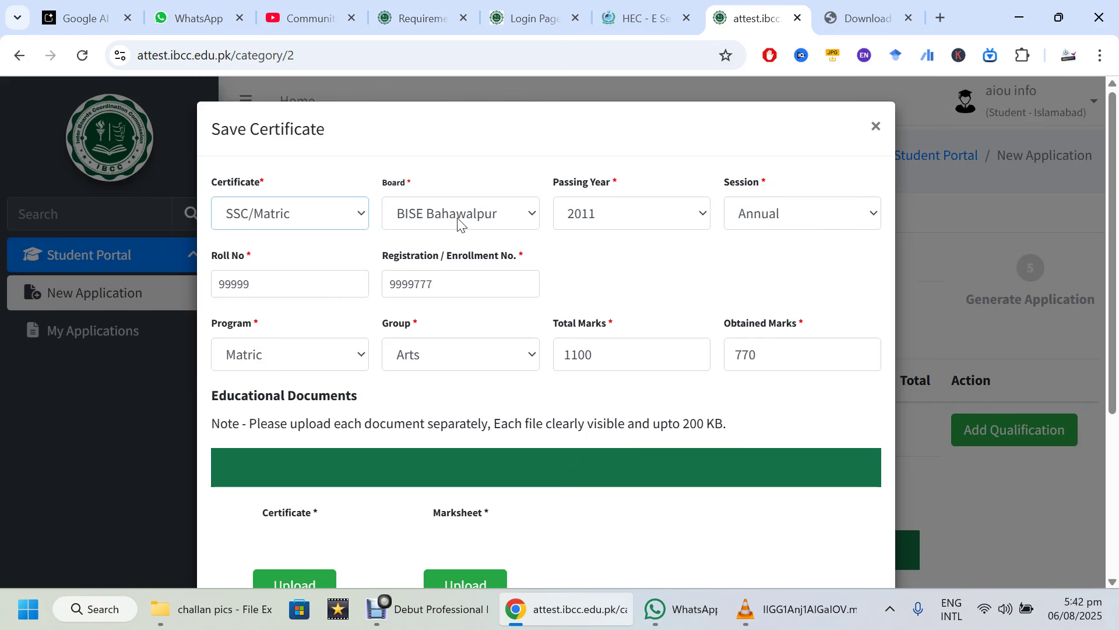
pyautogui.click(758, 223)
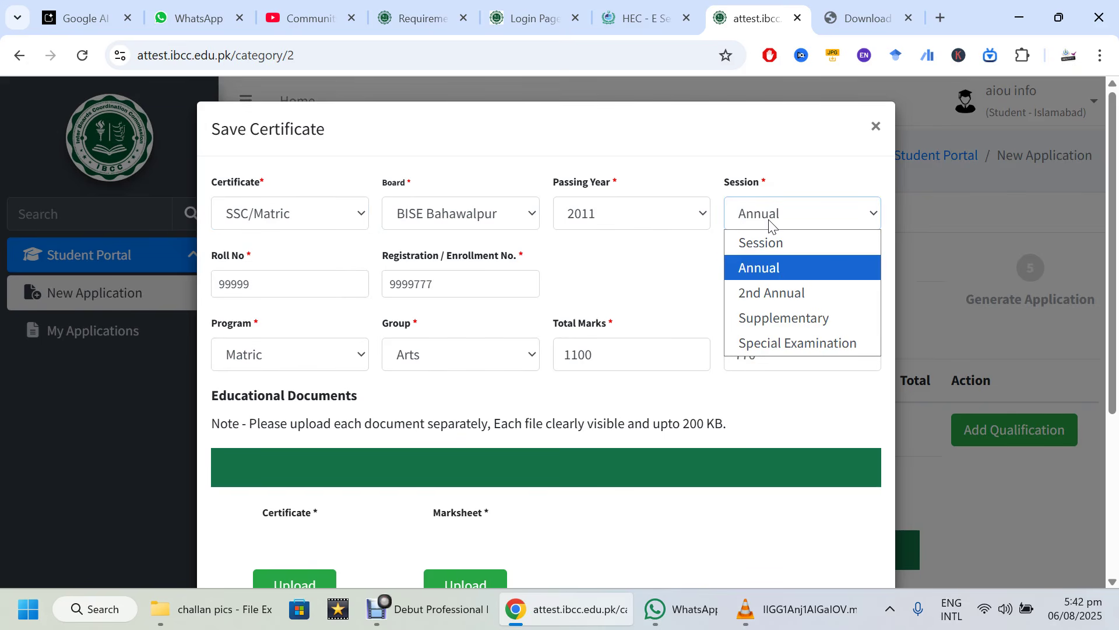
pyautogui.click(770, 223)
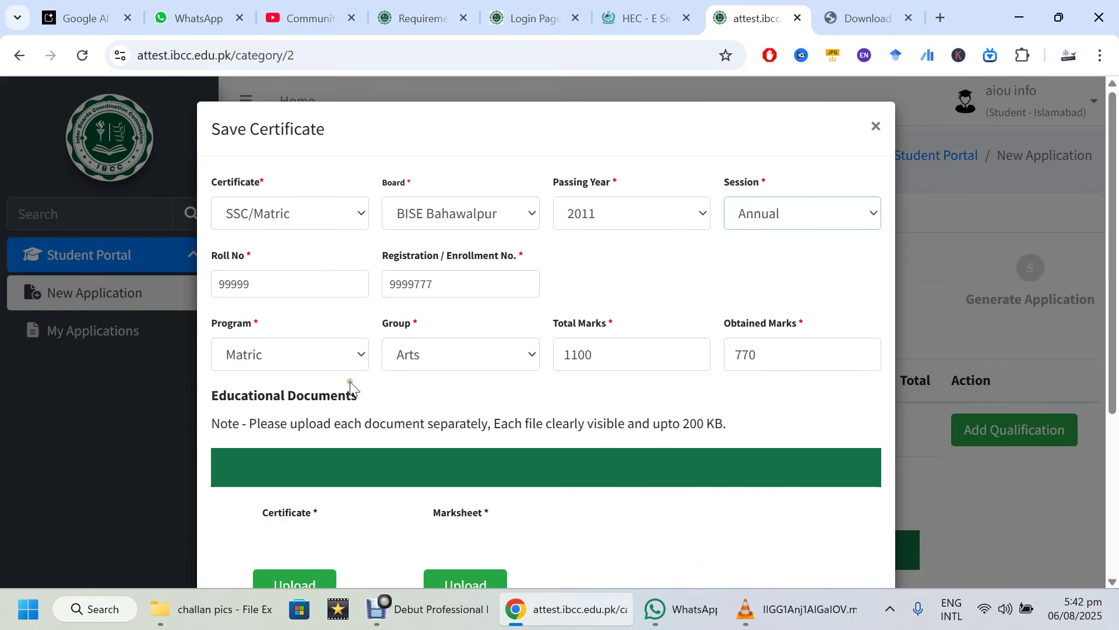
# Upload the certificate and marksheet images and add the SSC/Matric qualification to the education details.
pyautogui.scroll(-2, 384, 318)
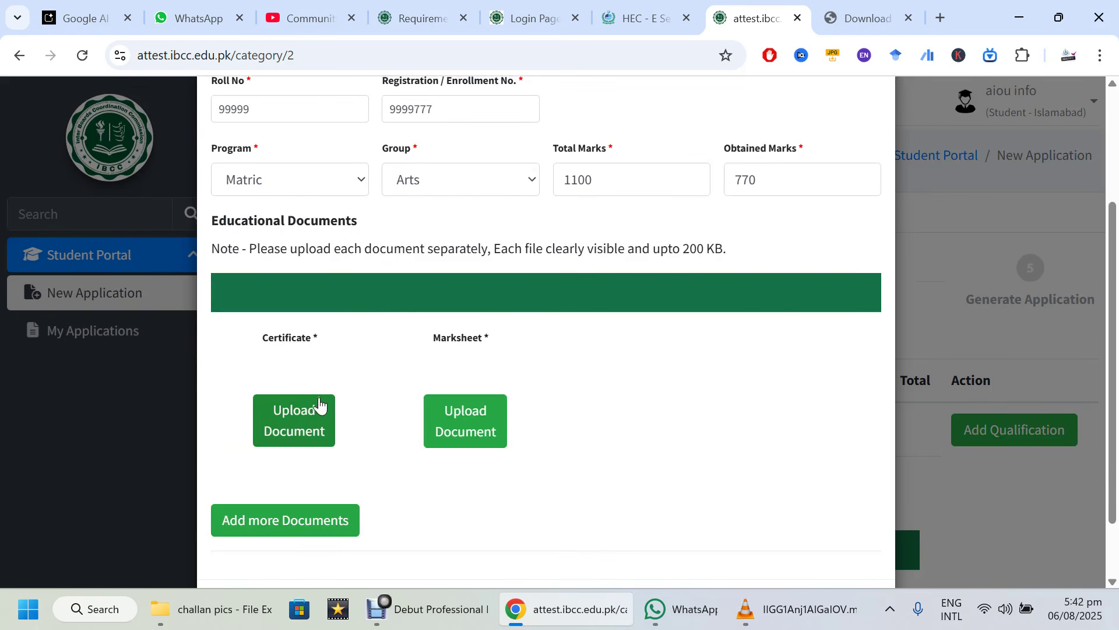
pyautogui.scroll(-1, 317, 411)
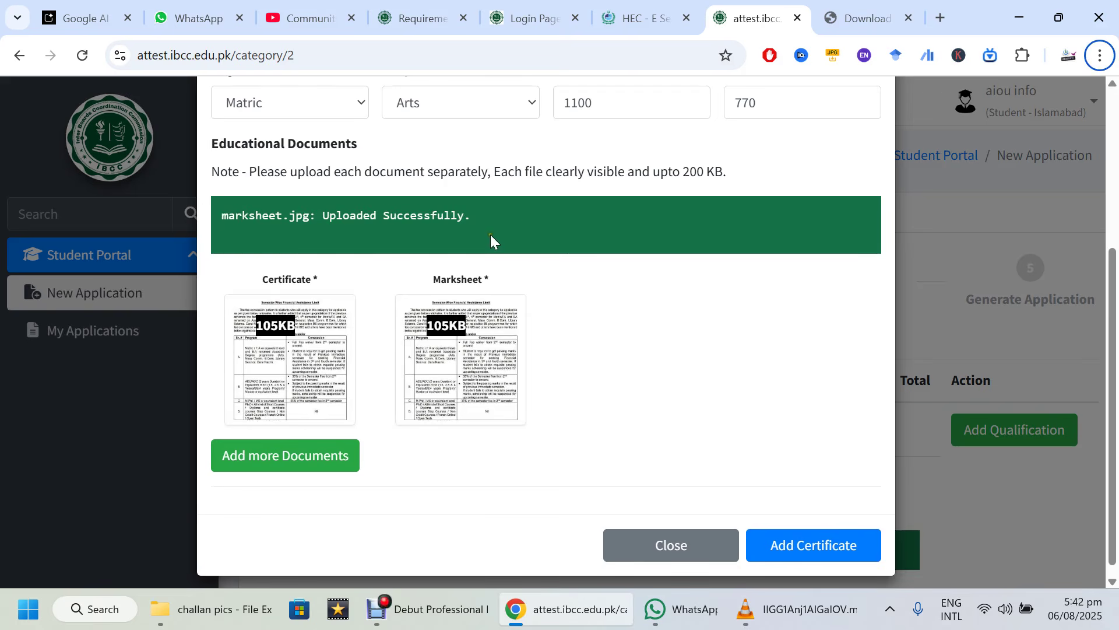
pyautogui.scroll(2, 491, 235)
pyautogui.scroll(3, 491, 235)
pyautogui.scroll(-5, 492, 237)
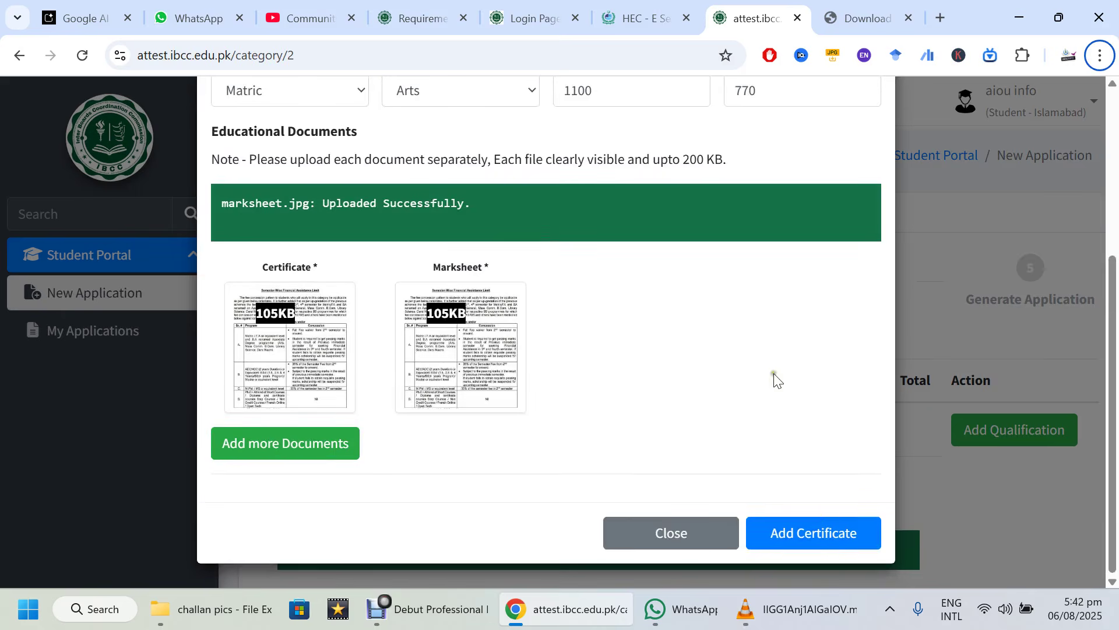
pyautogui.click(832, 533)
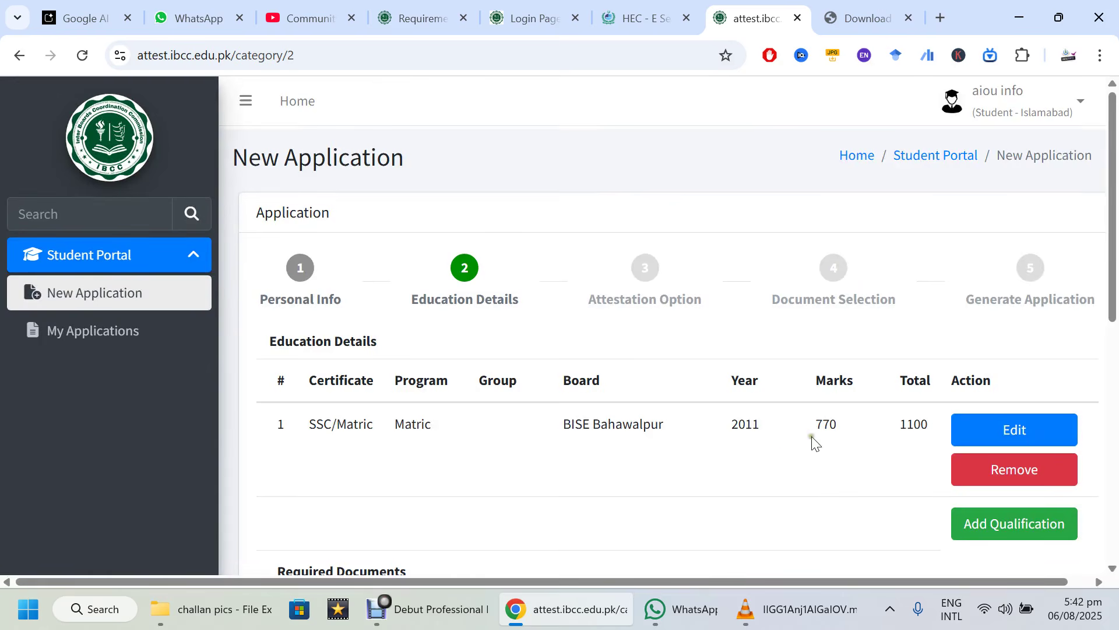
pyautogui.moveTo(347, 424); pyautogui.dragTo(922, 431)
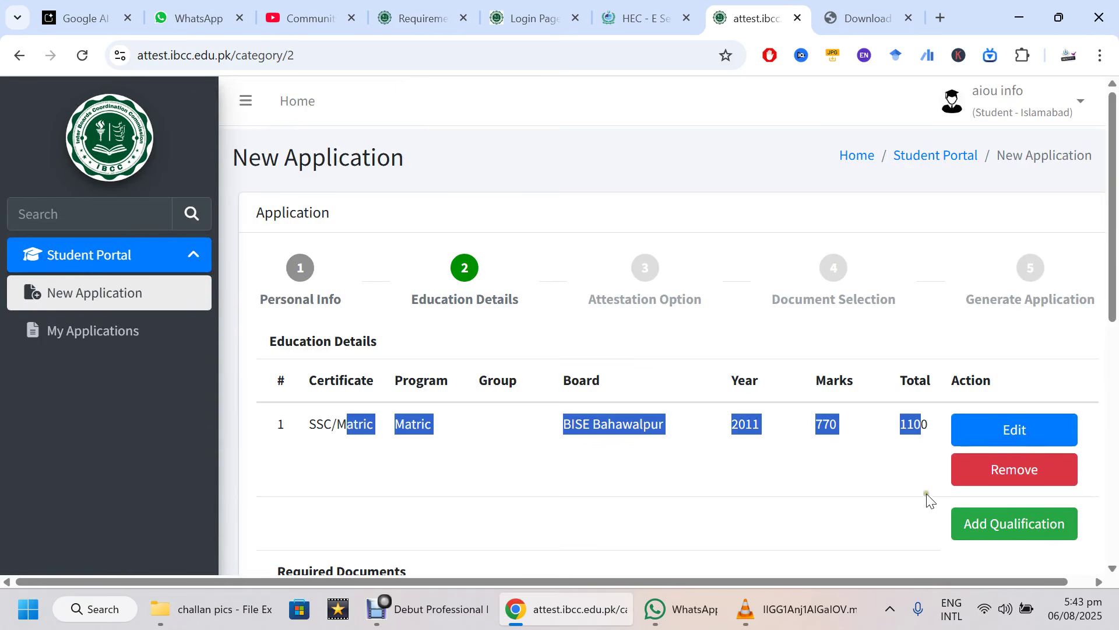
# Fill in a second qualification: HSSC/Inter, BISE Bahawalpur, passing year 2013, Annual session, Intermediate, General Science, 1100 total marks and 770 obtained.
pyautogui.scroll(-3, 681, 426)
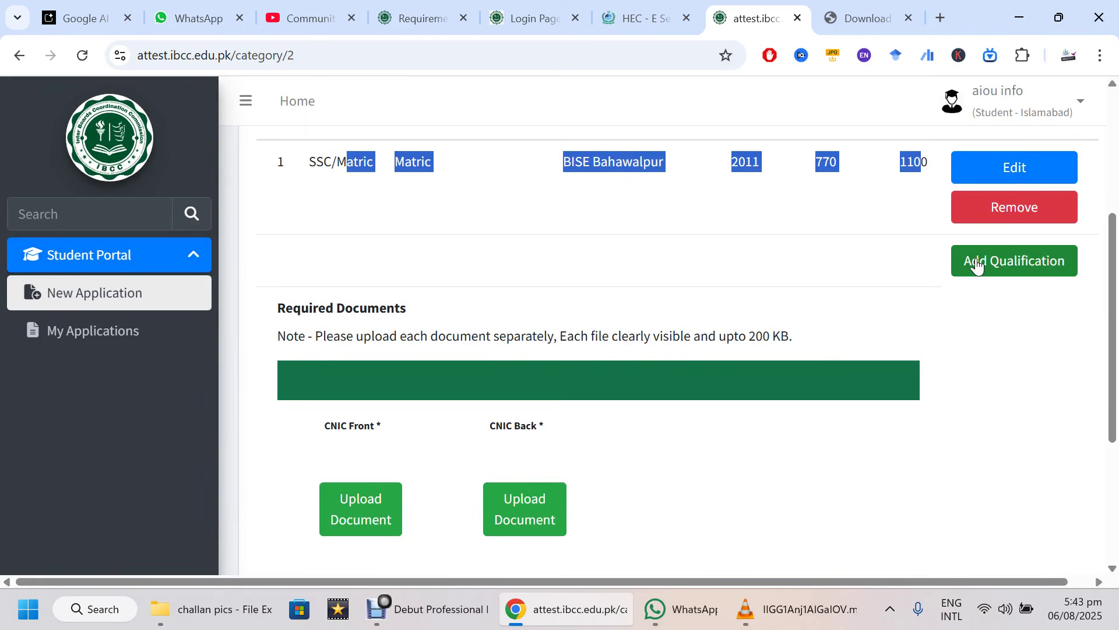
pyautogui.click(977, 264)
pyautogui.click(294, 207)
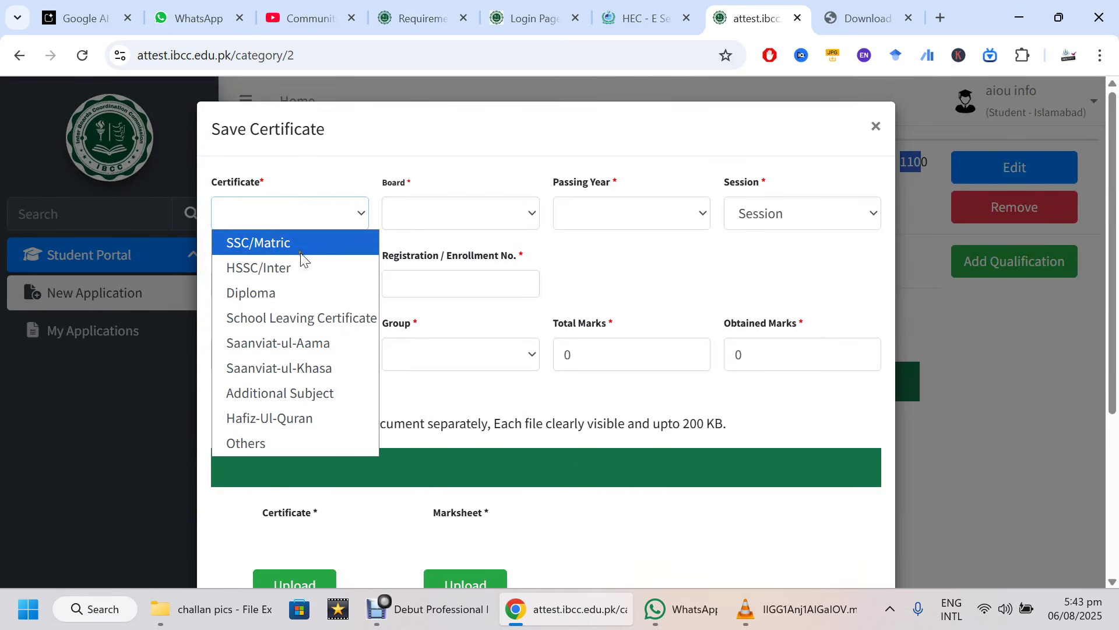
pyautogui.click(301, 267)
pyautogui.click(403, 216)
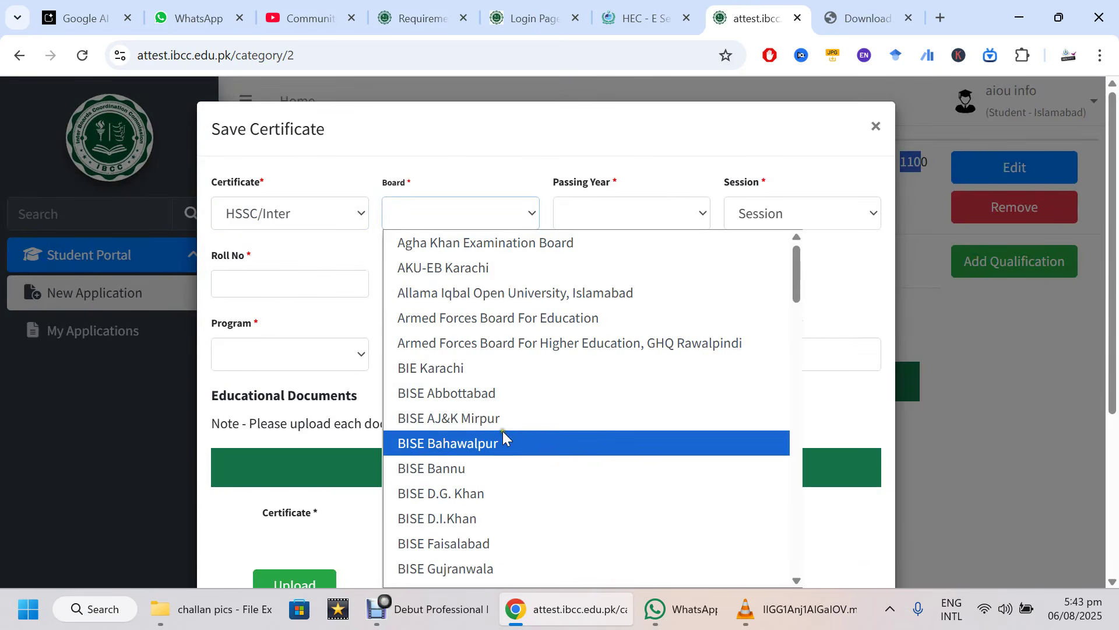
pyautogui.click(504, 439)
pyautogui.click(599, 217)
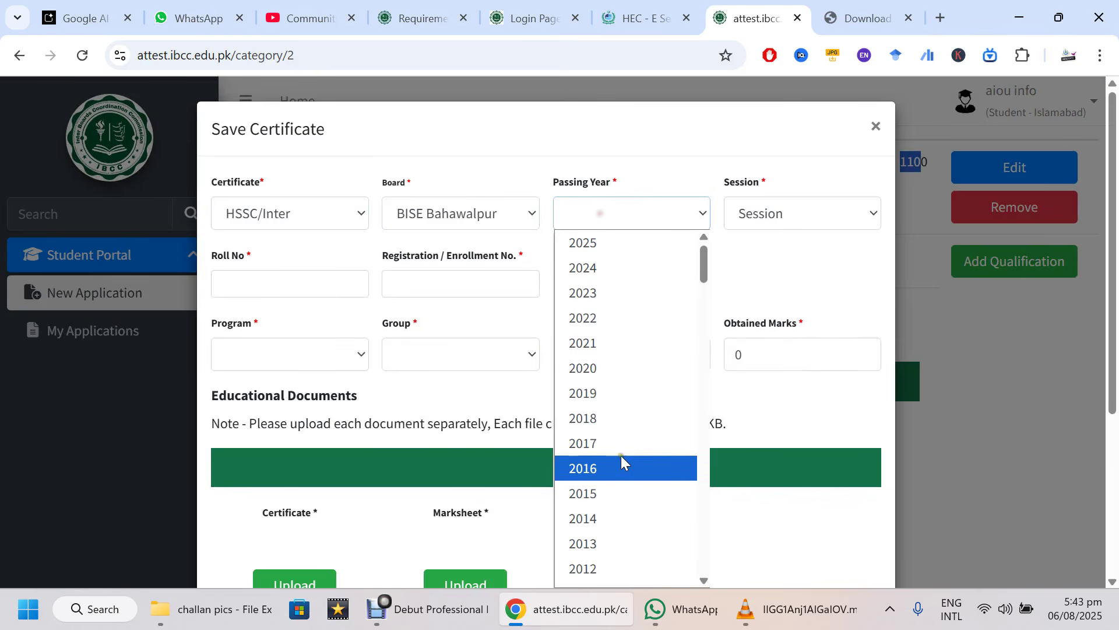
pyautogui.click(606, 544)
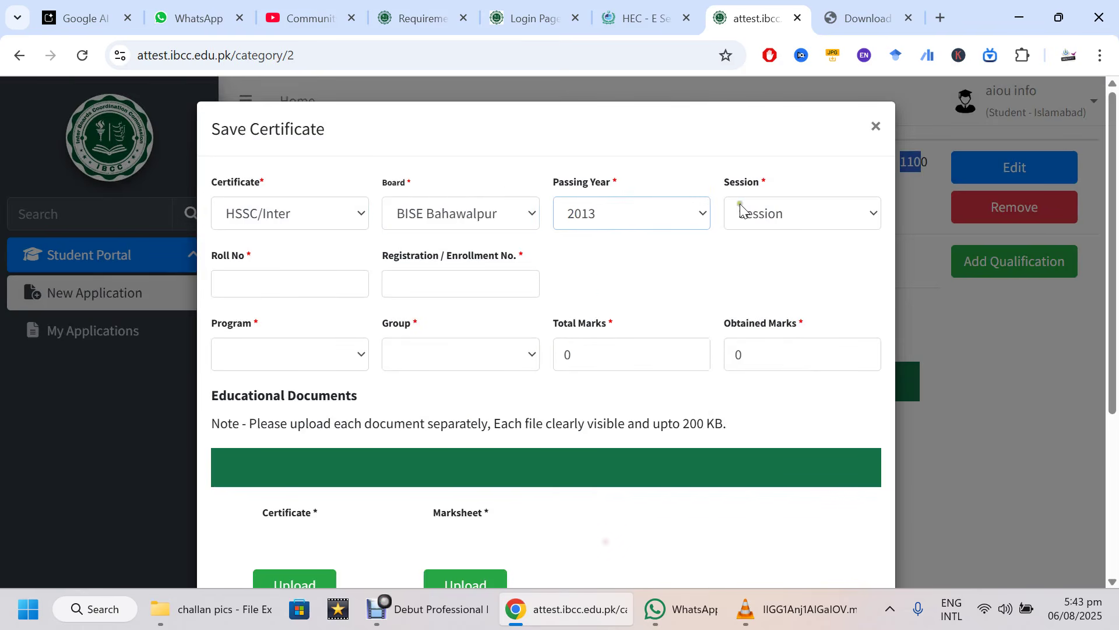
pyautogui.click(741, 209)
pyautogui.click(758, 265)
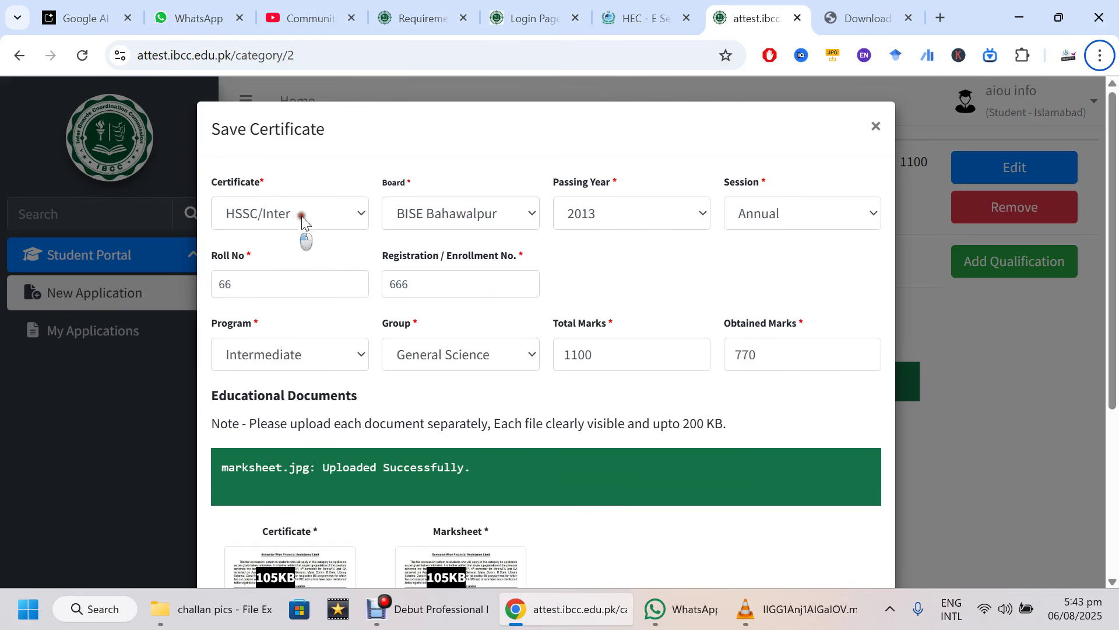
# Try to add the HSSC/Inter qualification with its certificate and marksheet images attached.
pyautogui.scroll(-4, 373, 396)
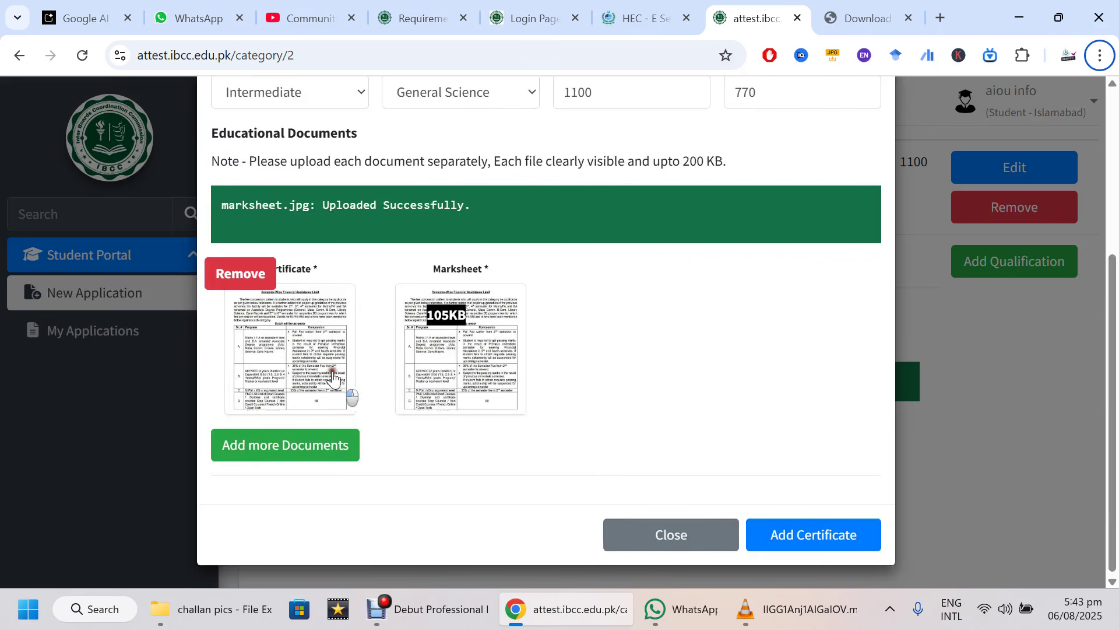
pyautogui.scroll(4, 635, 315)
pyautogui.scroll(-4, 659, 309)
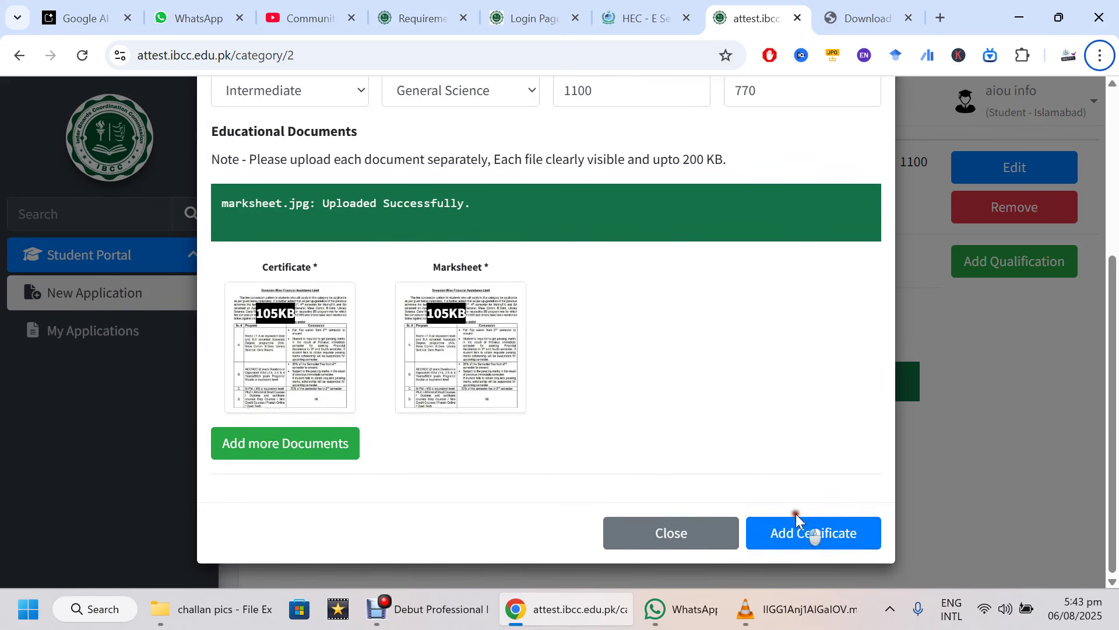
pyautogui.click(804, 532)
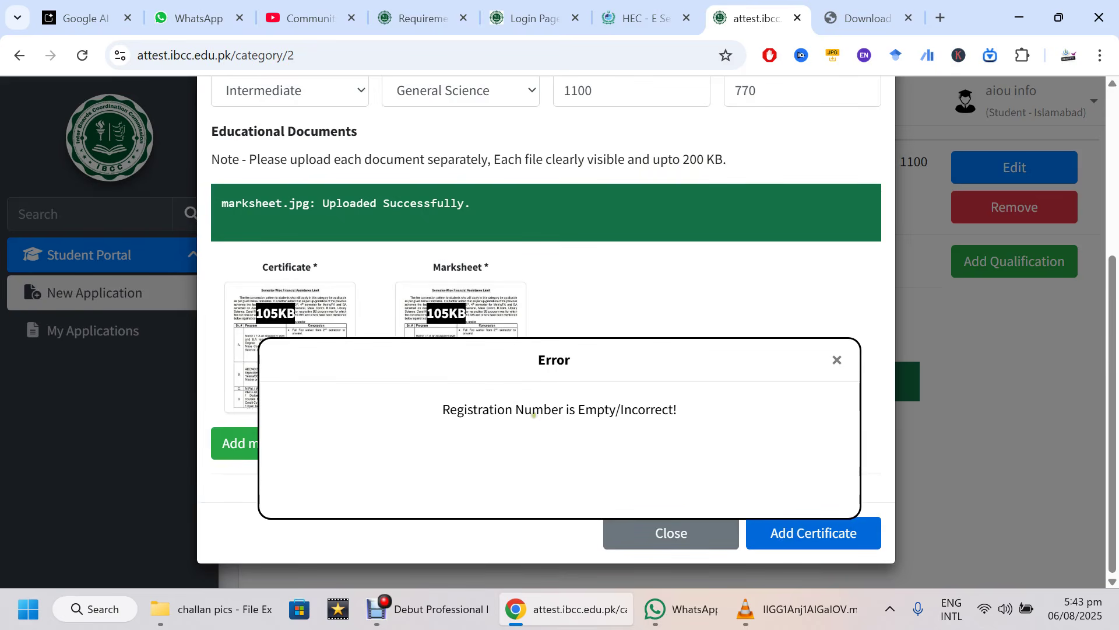
pyautogui.moveTo(507, 411); pyautogui.dragTo(564, 411)
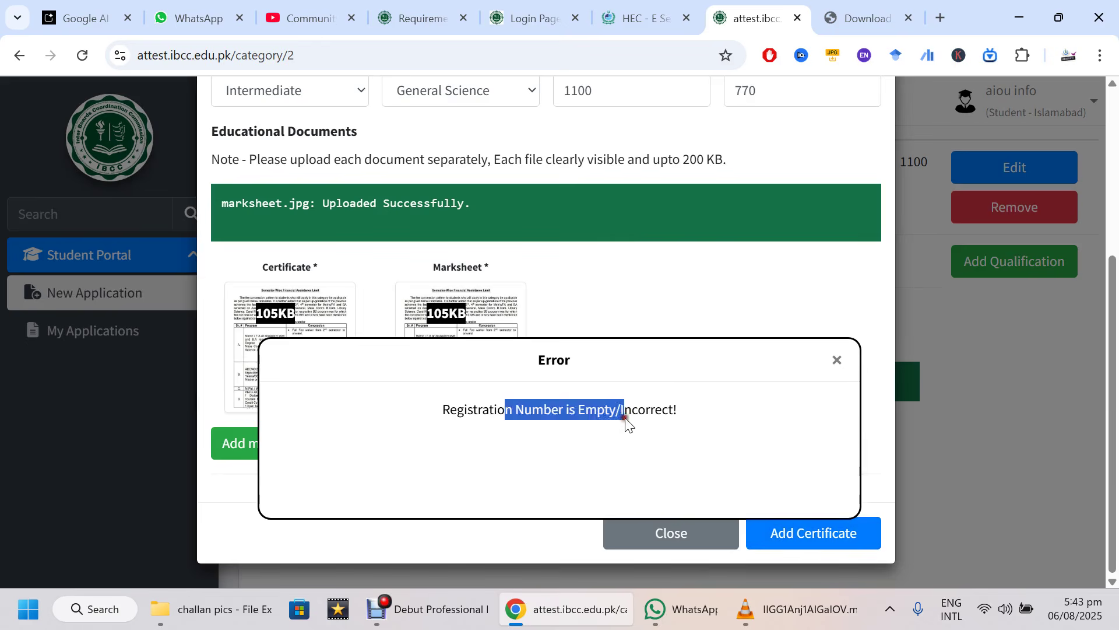
pyautogui.click(837, 359)
# Enter a longer registration/enrollment number and add the HSSC/Inter qualification to the education details.
pyautogui.moveTo(507, 320)
pyautogui.scroll(5, 507, 319)
pyautogui.click(414, 286)
pyautogui.write('999999')
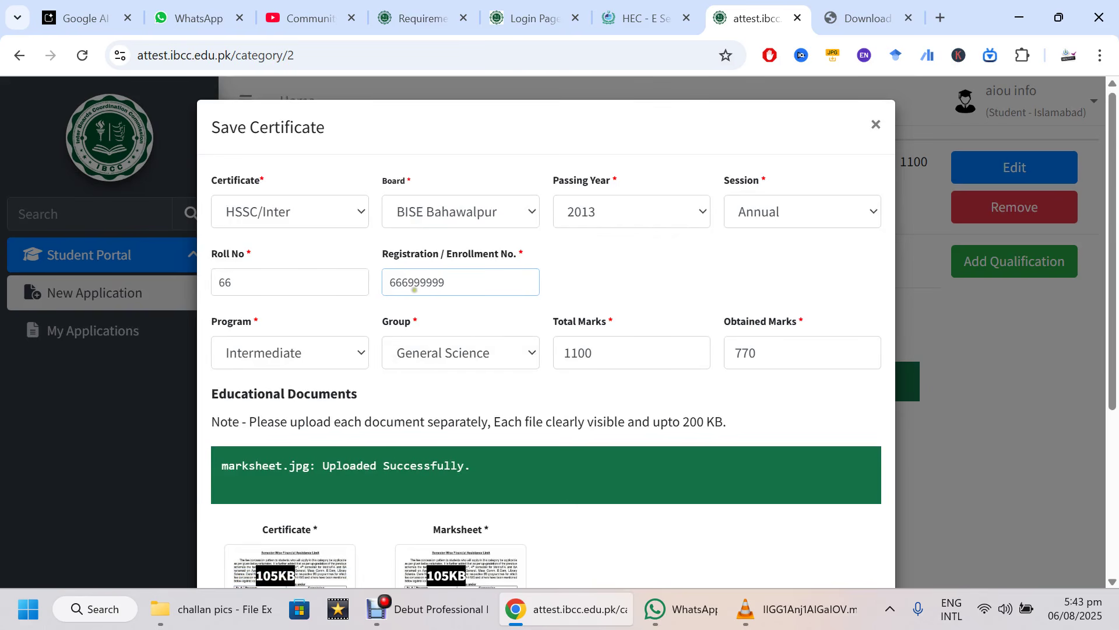
pyautogui.scroll(-5, 586, 385)
pyautogui.click(807, 536)
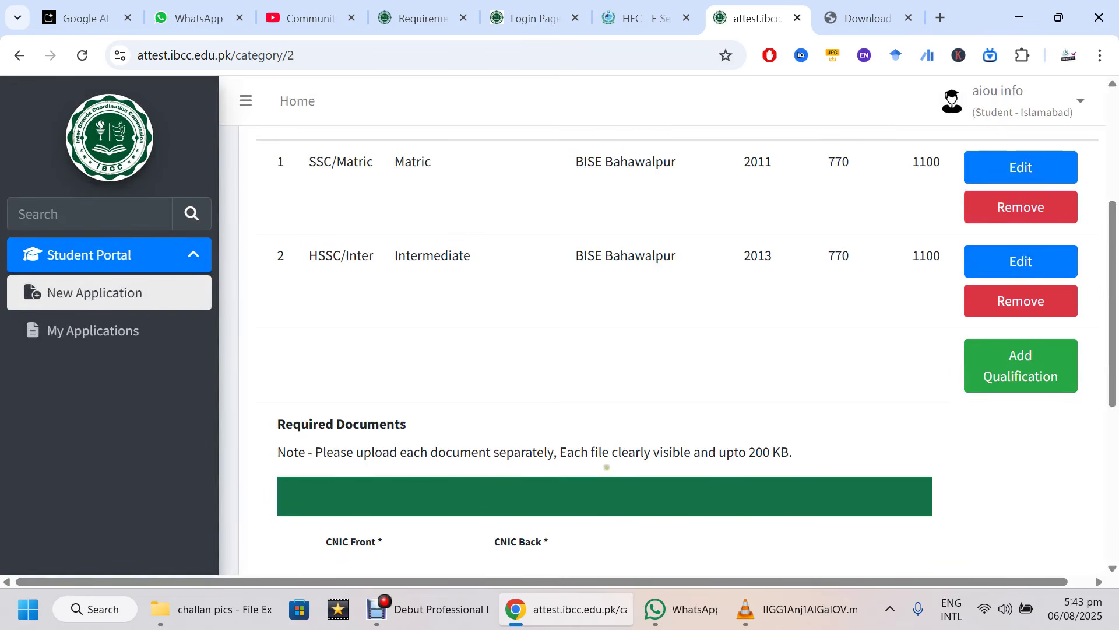
pyautogui.moveTo(408, 230); pyautogui.dragTo(694, 255)
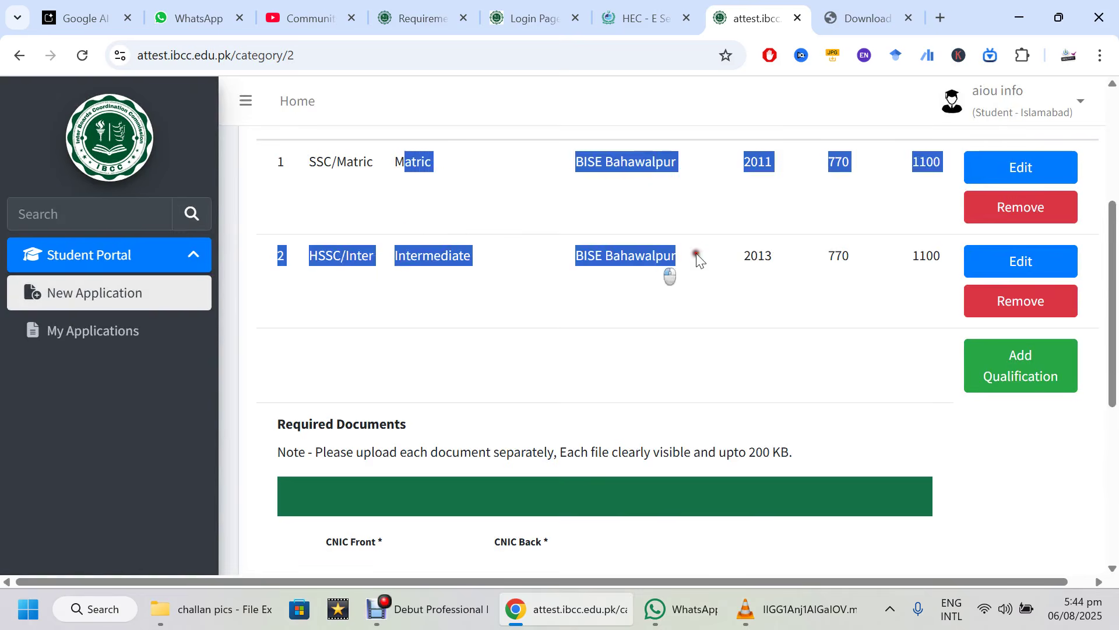
pyautogui.click(693, 320)
# Upload the CNIC front and back images, save the education details and review the attestation options: appointment, courier and express service.
pyautogui.scroll(5, 570, 295)
pyautogui.scroll(-5, 574, 294)
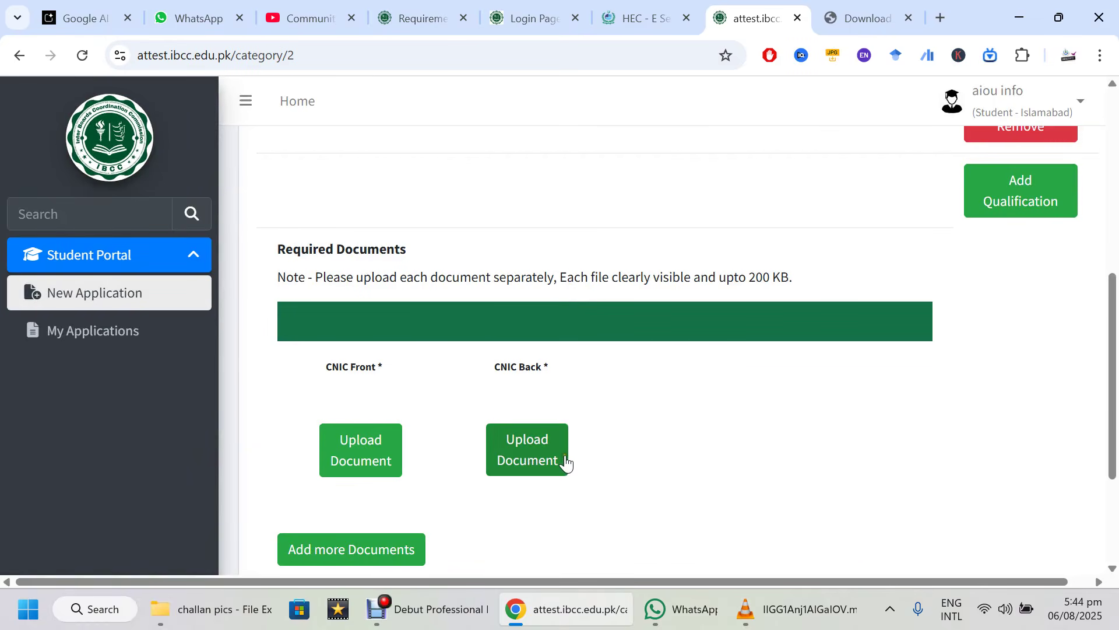
pyautogui.scroll(-3, 756, 350)
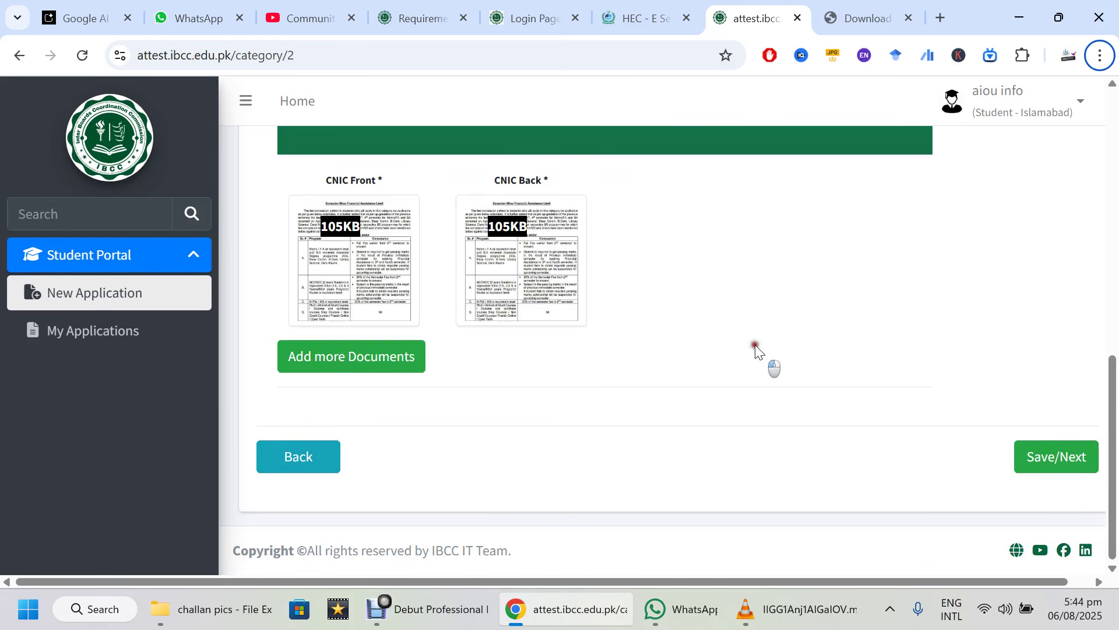
pyautogui.click(1046, 468)
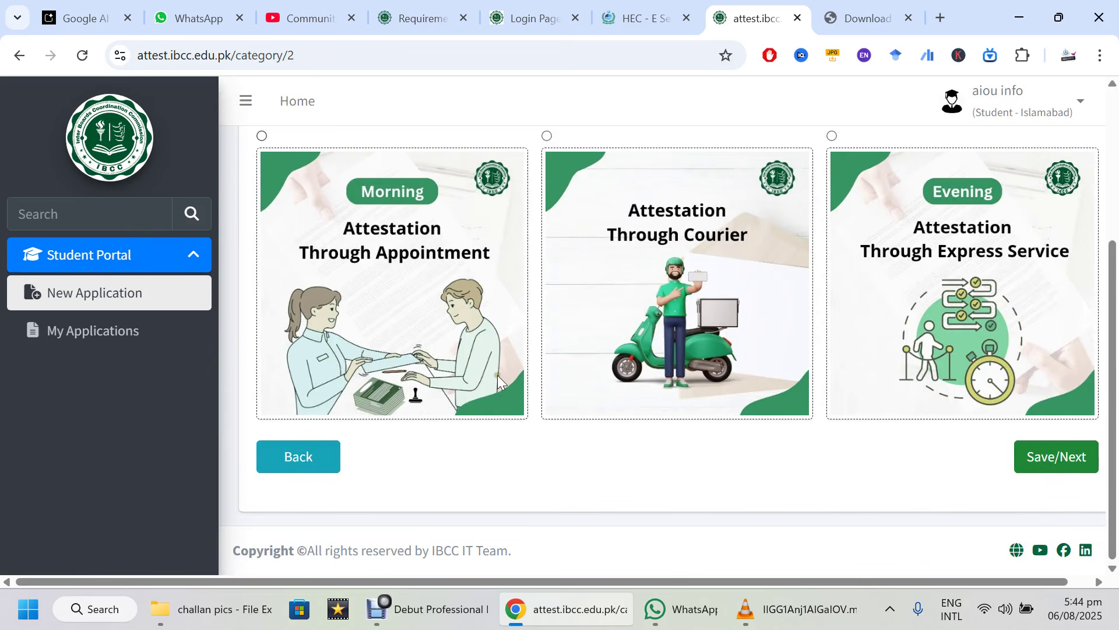
pyautogui.scroll(4, 517, 366)
pyautogui.scroll(-3, 516, 366)
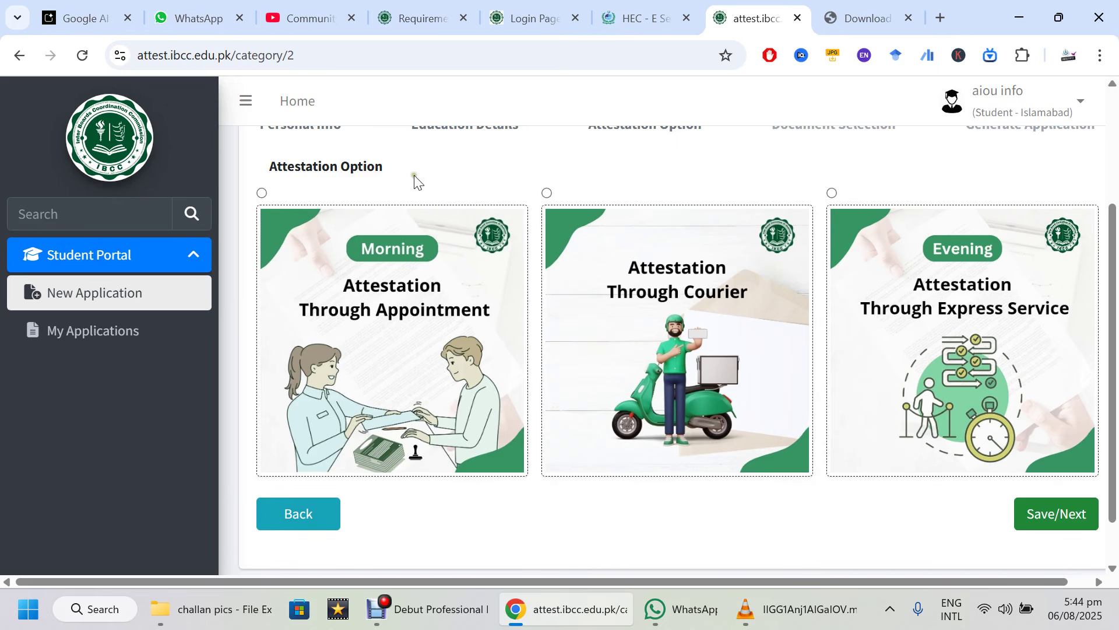
# Choose Attestation Through Appointment, read its instructions and required documents, and save the attestation option.
pyautogui.click(262, 193)
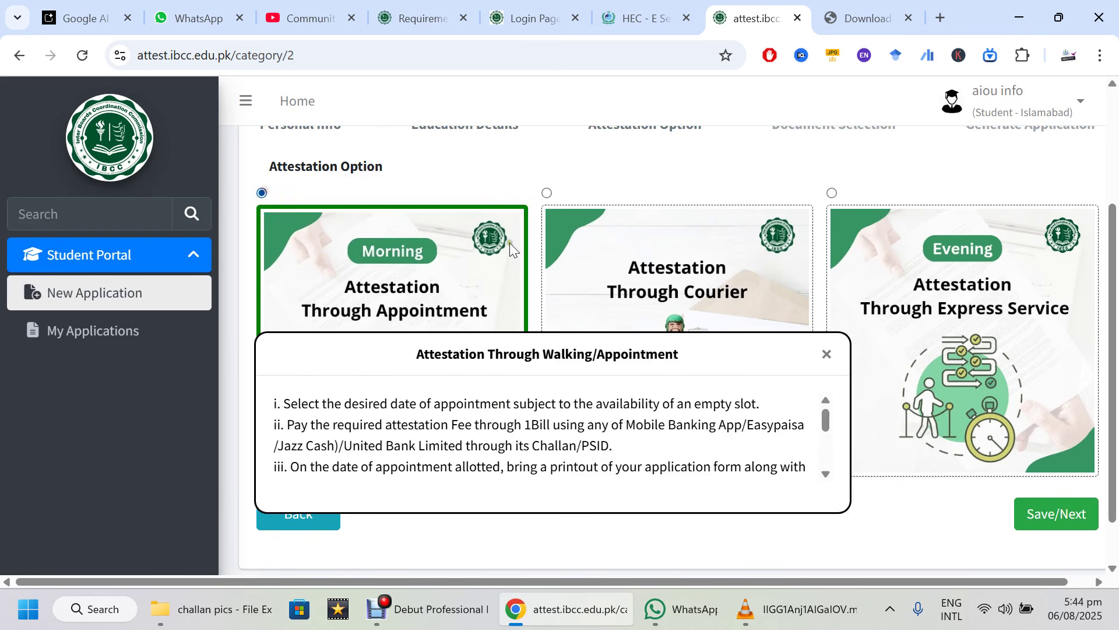
pyautogui.scroll(-3, 548, 438)
pyautogui.scroll(-5, 443, 441)
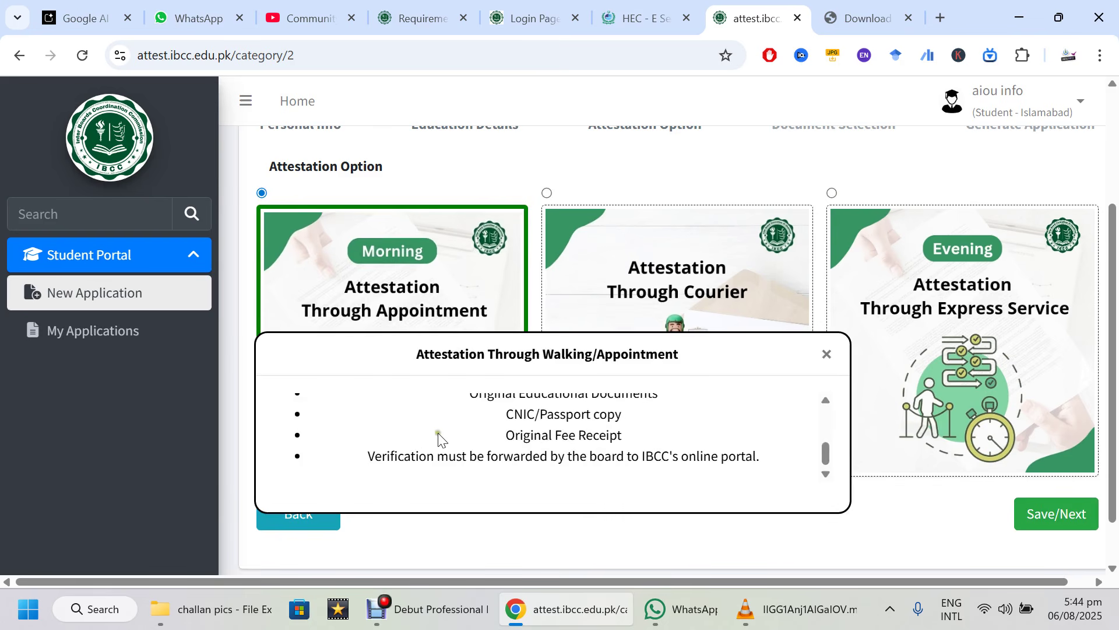
pyautogui.scroll(8, 723, 409)
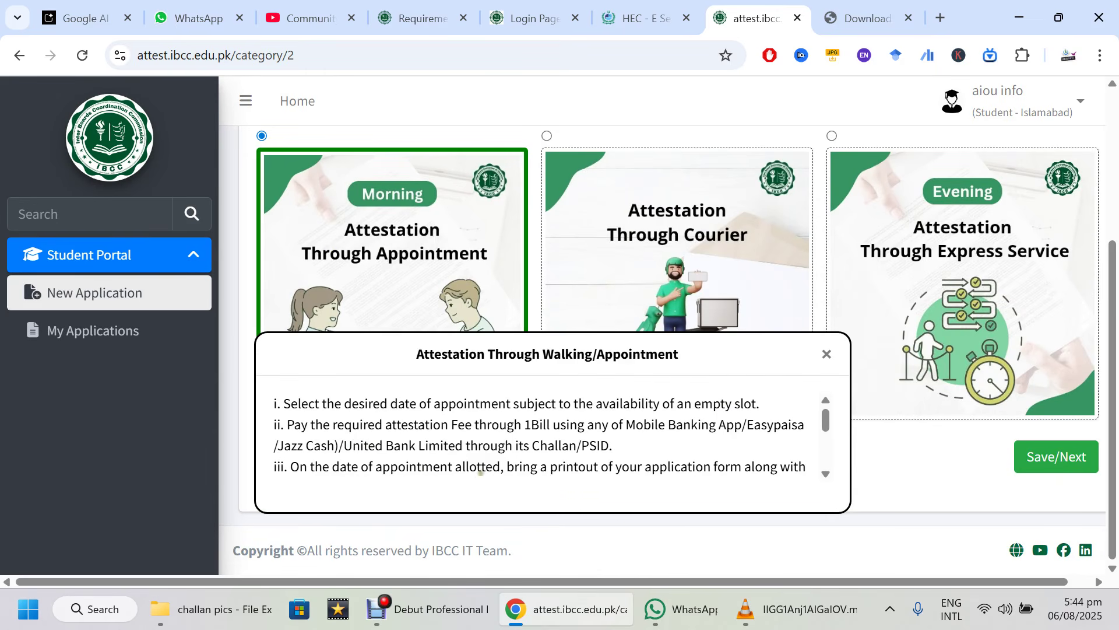
pyautogui.moveTo(288, 418); pyautogui.dragTo(437, 403)
pyautogui.click(450, 472)
pyautogui.scroll(-5, 499, 423)
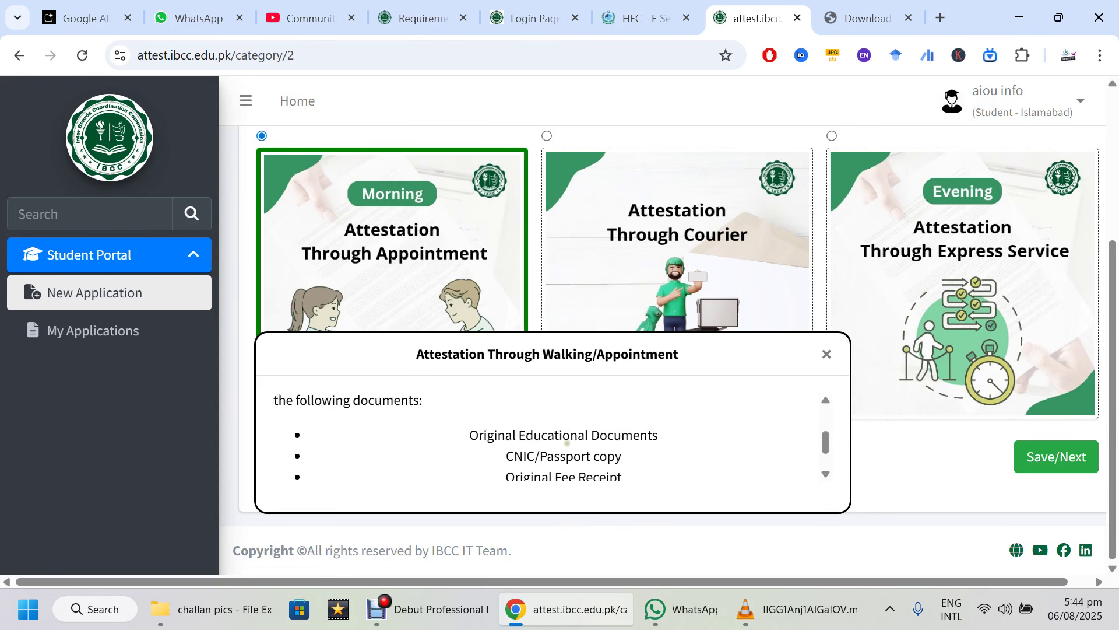
pyautogui.moveTo(366, 449); pyautogui.dragTo(754, 475)
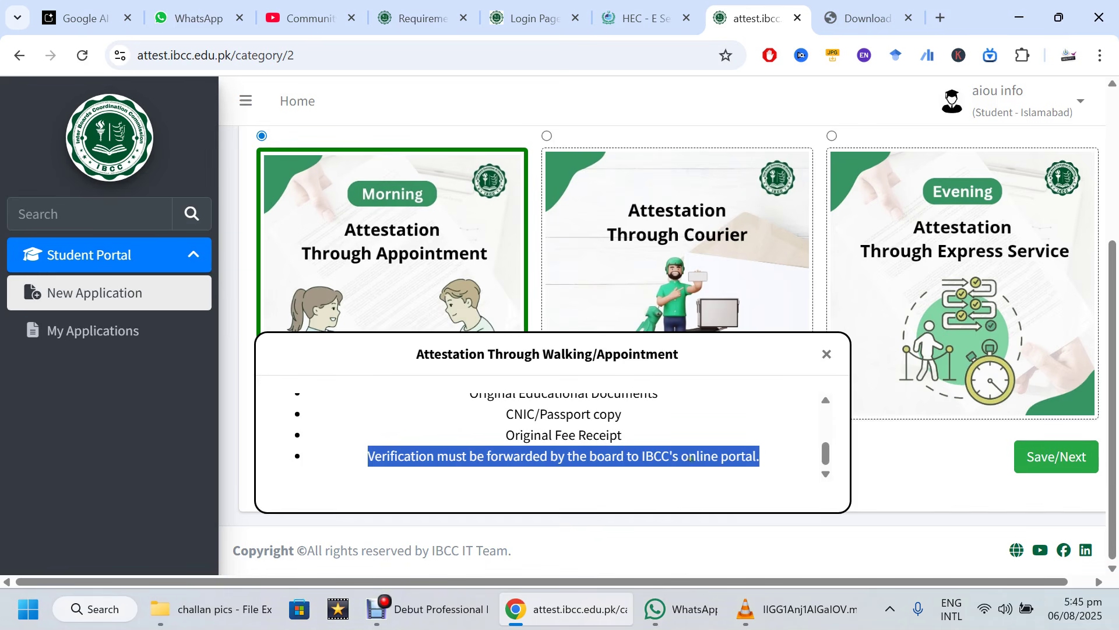
pyautogui.click(826, 357)
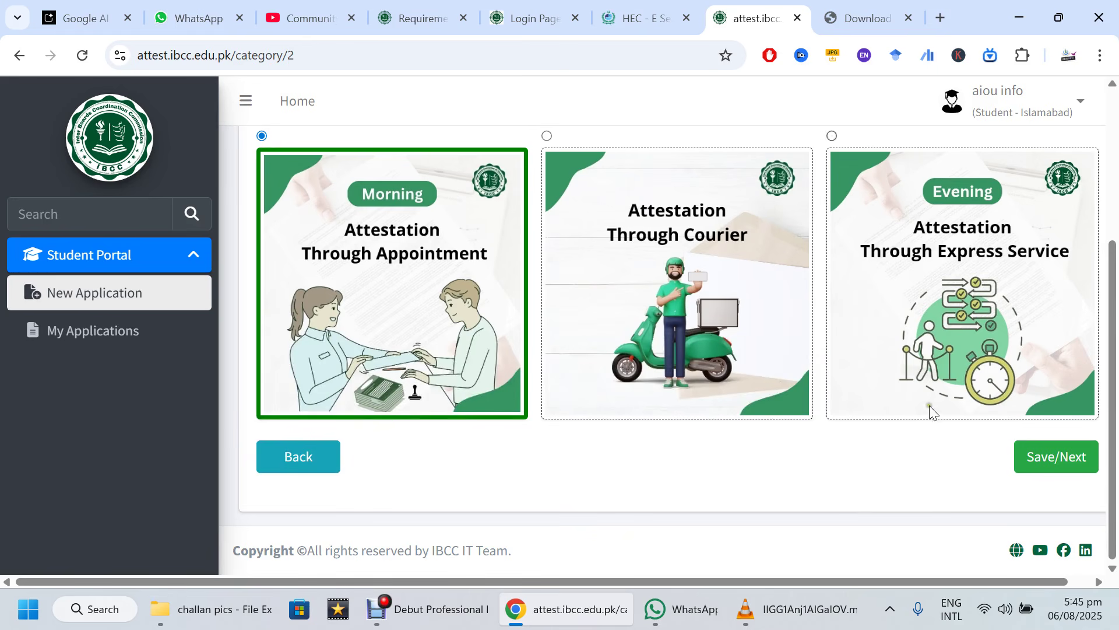
pyautogui.click(1030, 452)
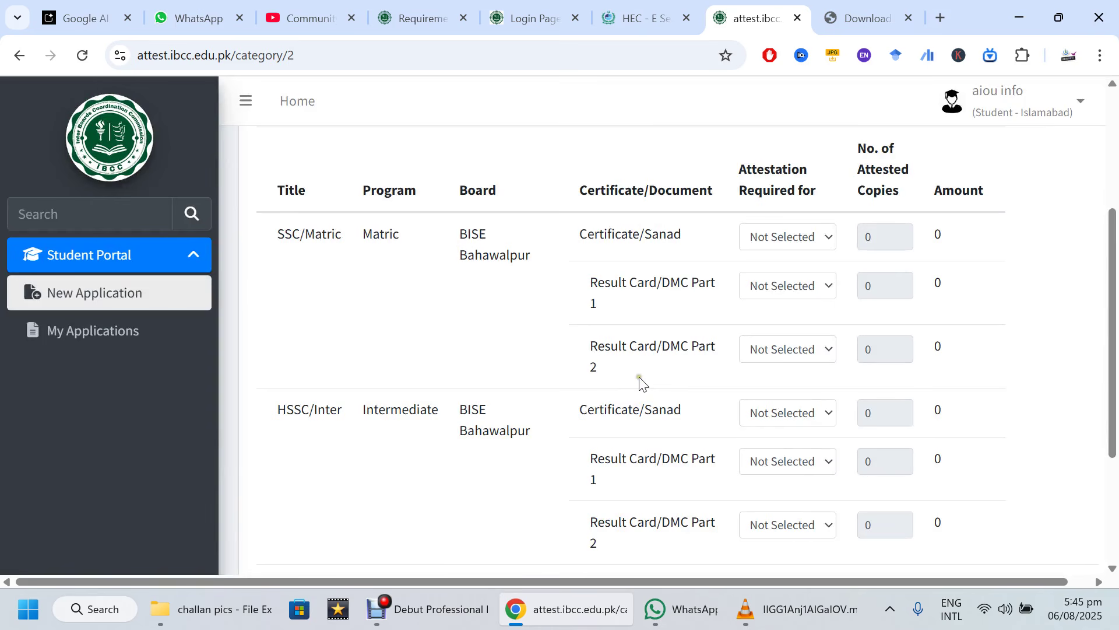
# Set the SSC/Matric Certificate/Sanad attestation to Original and check its fee.
pyautogui.click(801, 237)
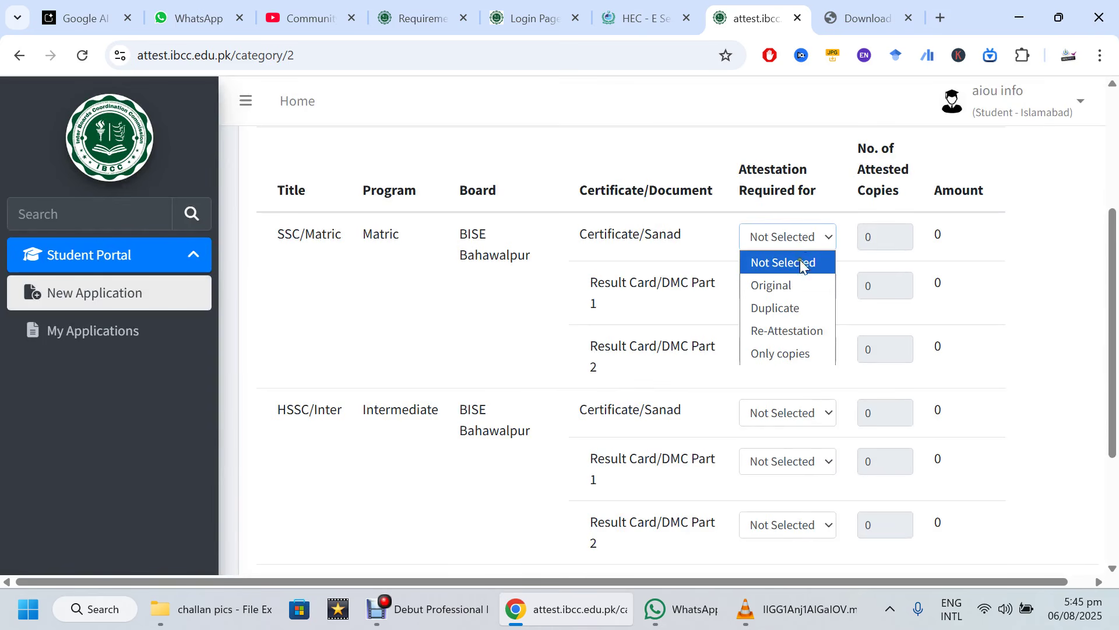
pyautogui.click(801, 294)
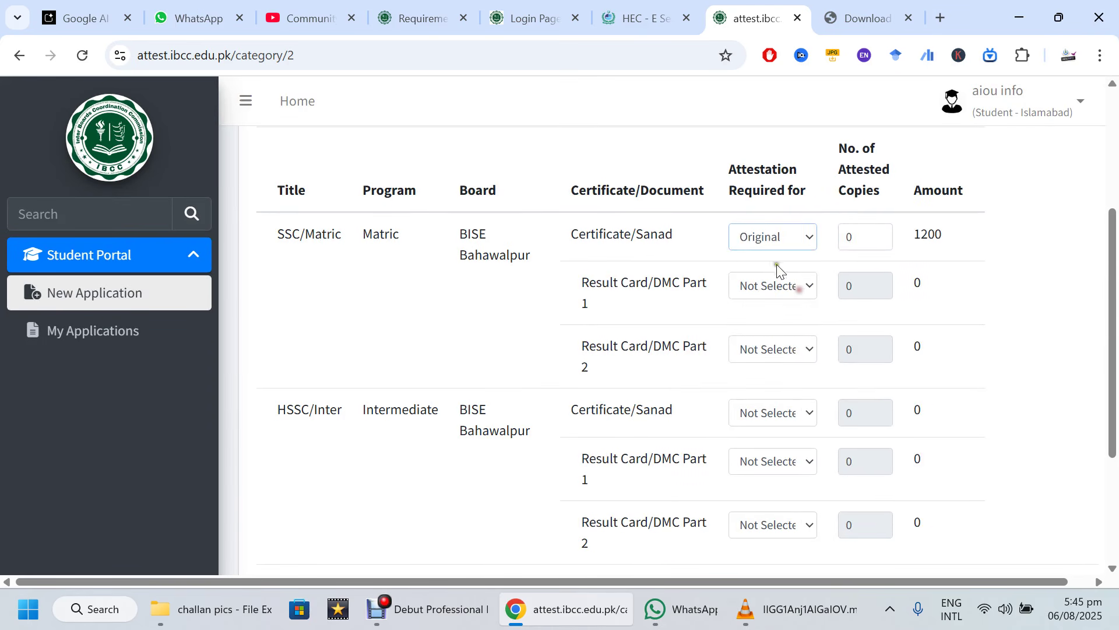
pyautogui.moveTo(912, 235); pyautogui.dragTo(957, 237)
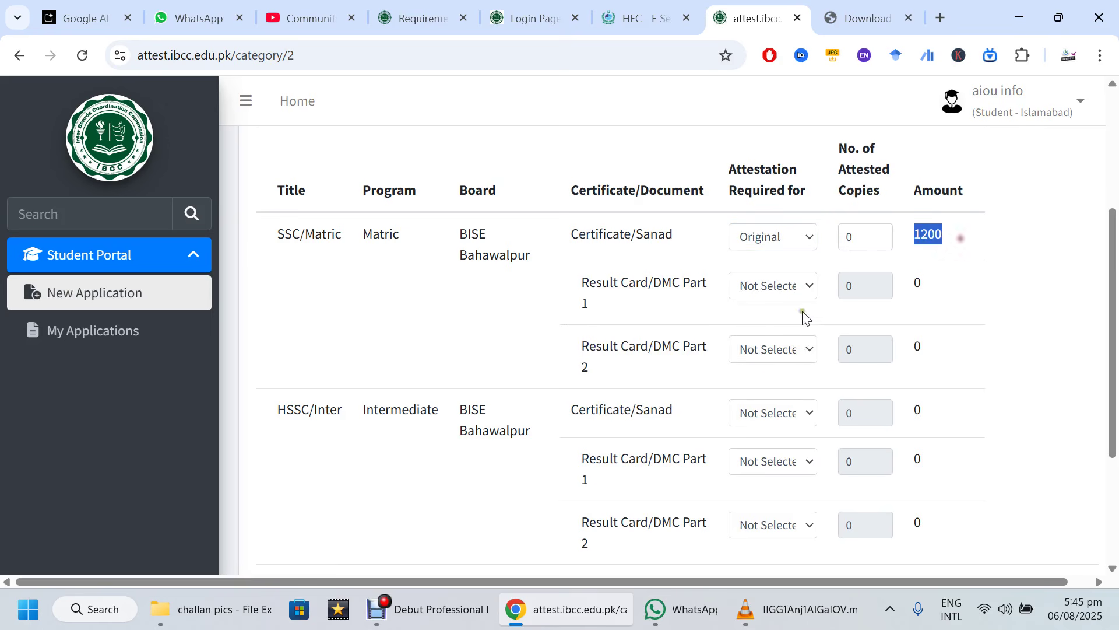
# Try Original attestation for the SSC/Matric Result Card/DMC Part 1 and reset it to Not Selected.
pyautogui.click(773, 287)
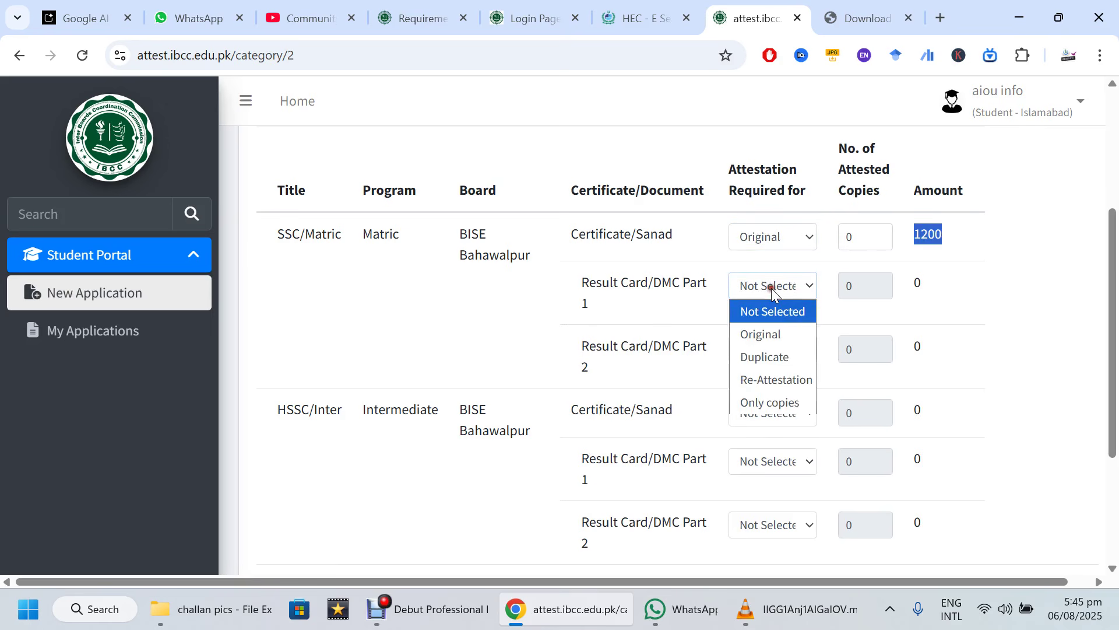
pyautogui.click(786, 337)
pyautogui.click(781, 287)
pyautogui.click(778, 313)
# Set the HSSC/Inter Certificate/Sanad attestation to Original, check the total fee and save the document selection.
pyautogui.click(770, 413)
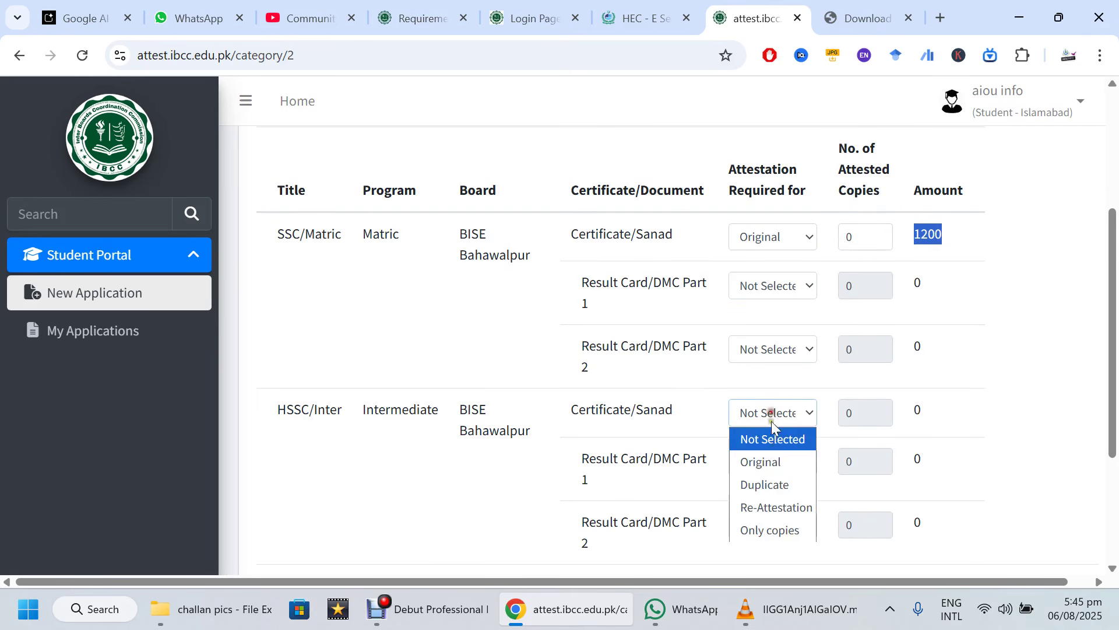
pyautogui.click(793, 466)
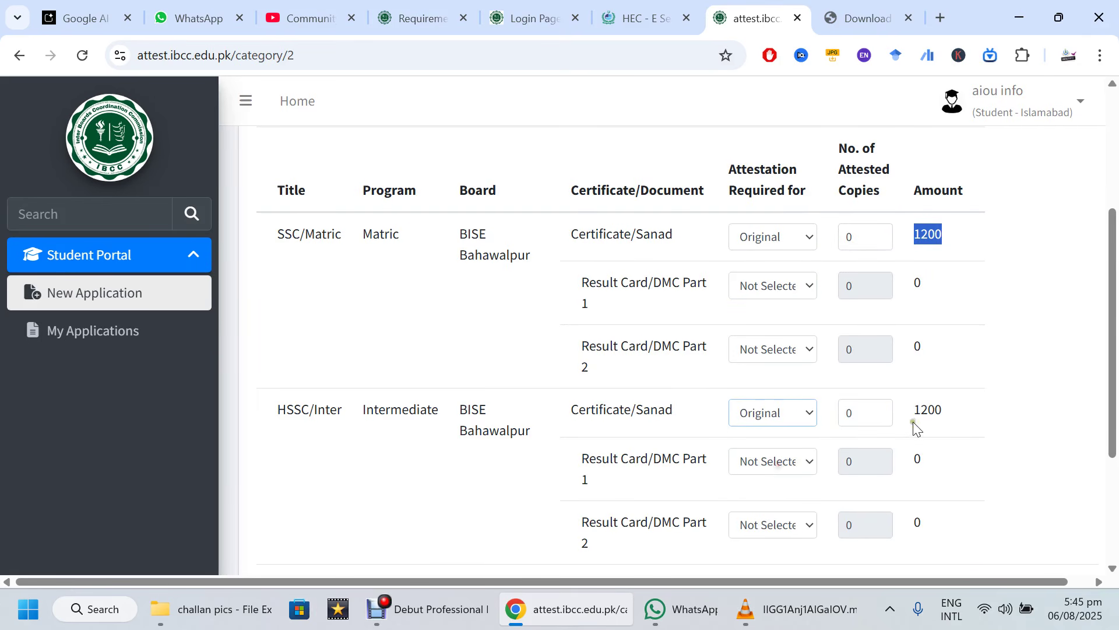
pyautogui.scroll(-3, 849, 332)
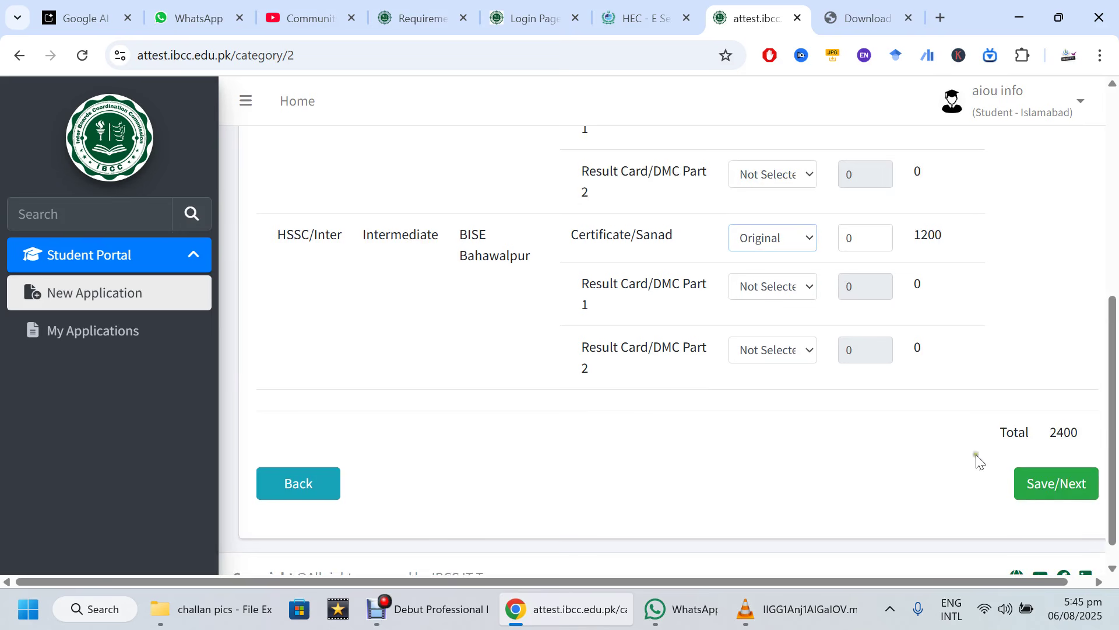
pyautogui.moveTo(1017, 432); pyautogui.dragTo(1083, 437)
pyautogui.click(1015, 452)
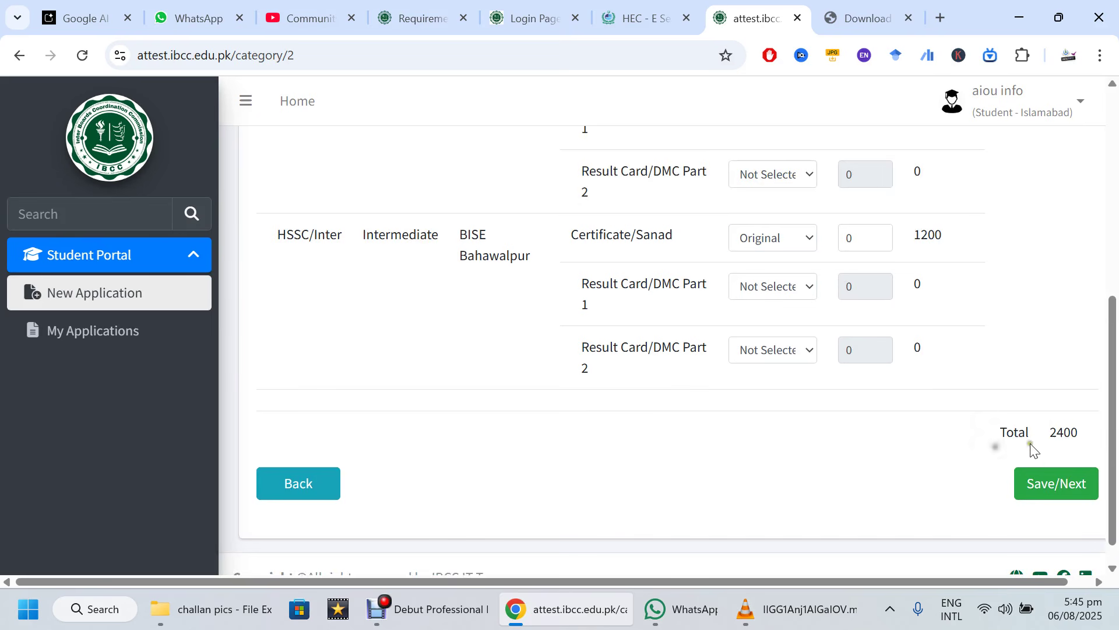
pyautogui.click(1070, 491)
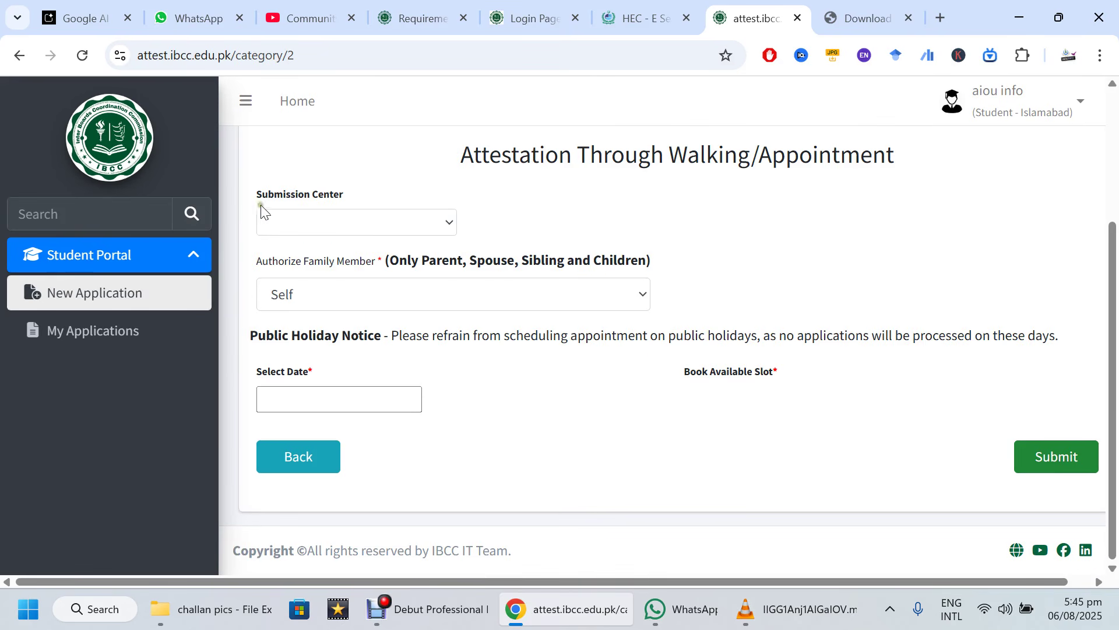
# Set the submission center to Bahawalpur and book the 08:30 to 13:00 slot on 07 Aug 2025.
pyautogui.click(338, 232)
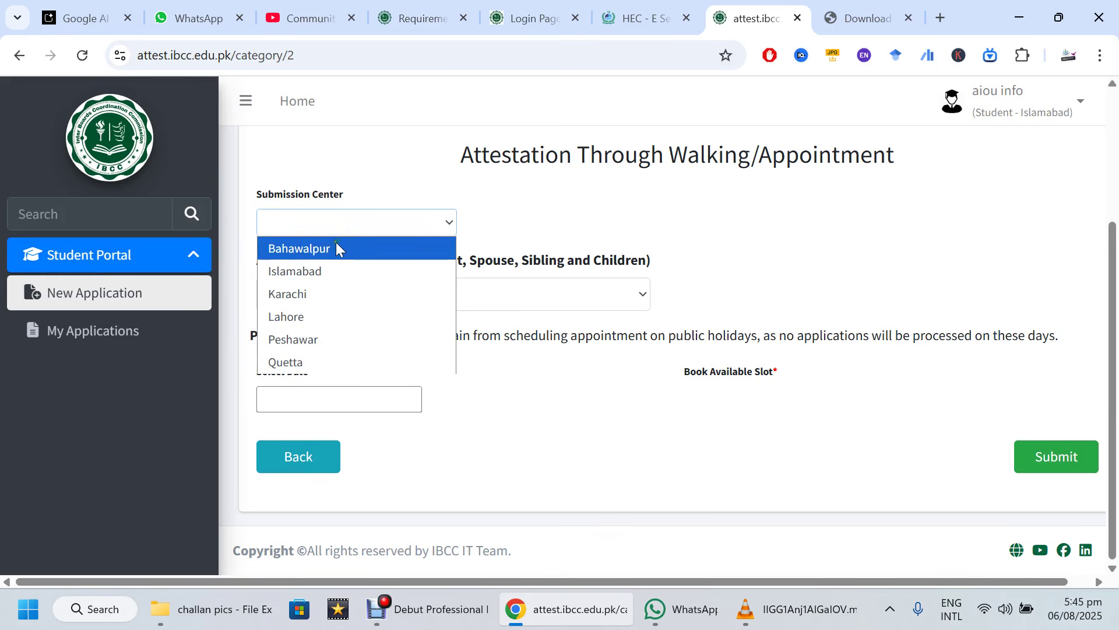
pyautogui.click(348, 266)
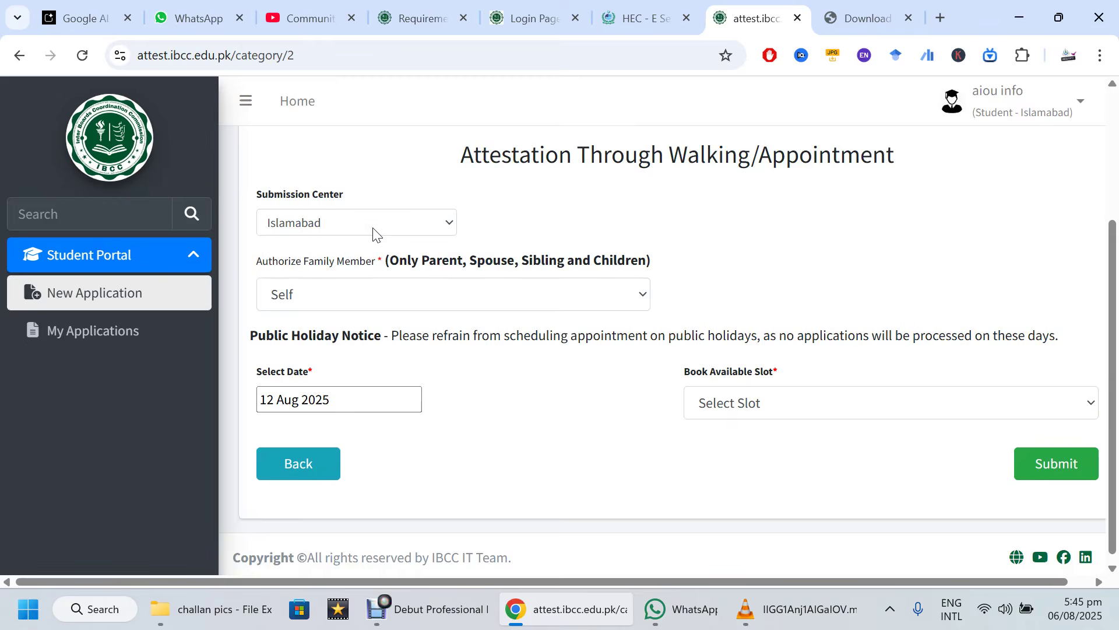
pyautogui.click(374, 229)
pyautogui.click(371, 249)
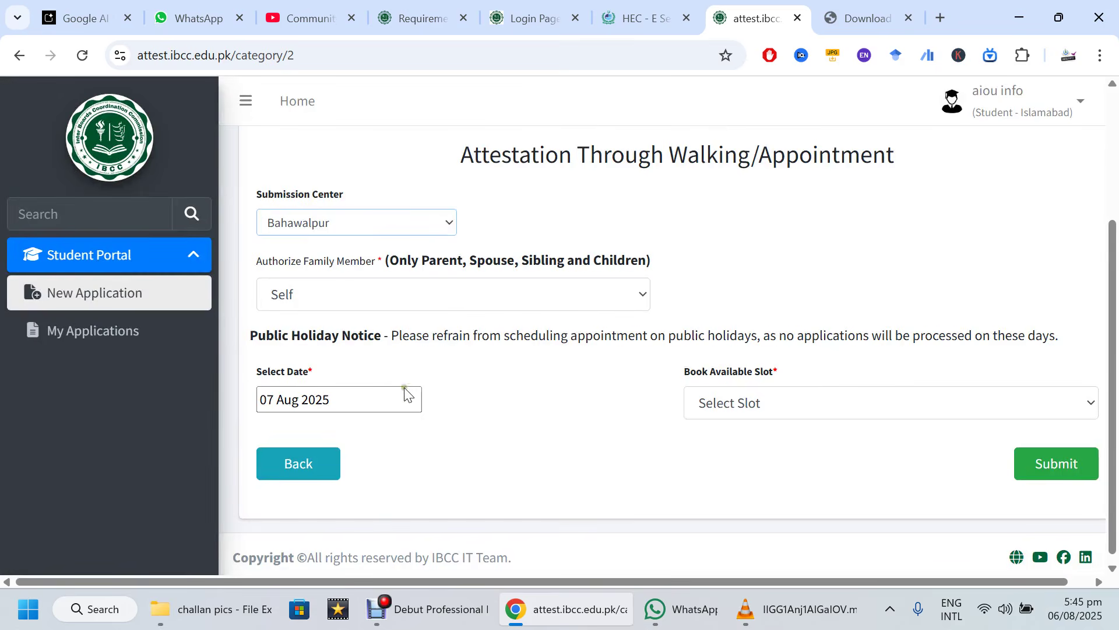
pyautogui.click(721, 413)
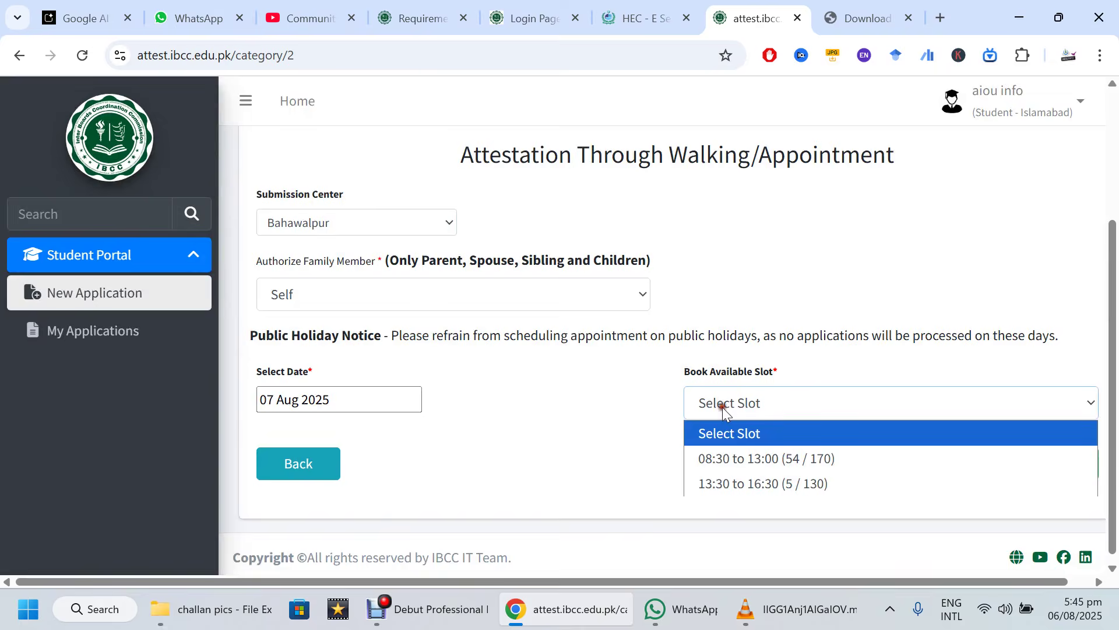
pyautogui.click(729, 463)
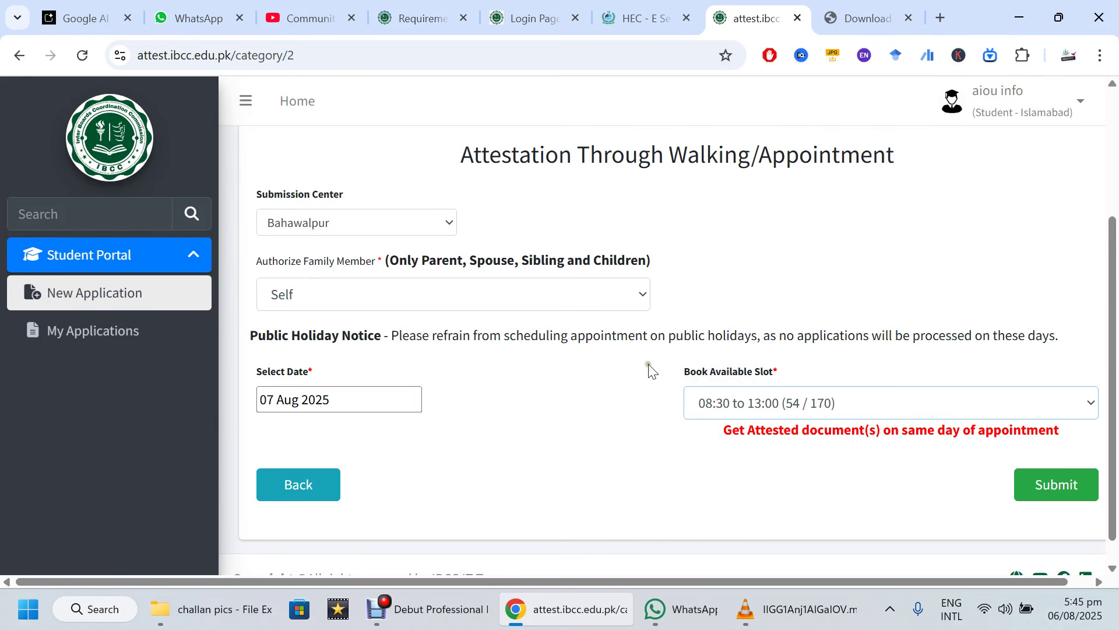
# Keep Self as the person attending the appointment, then submit the application and accept the review notice.
pyautogui.click(475, 283)
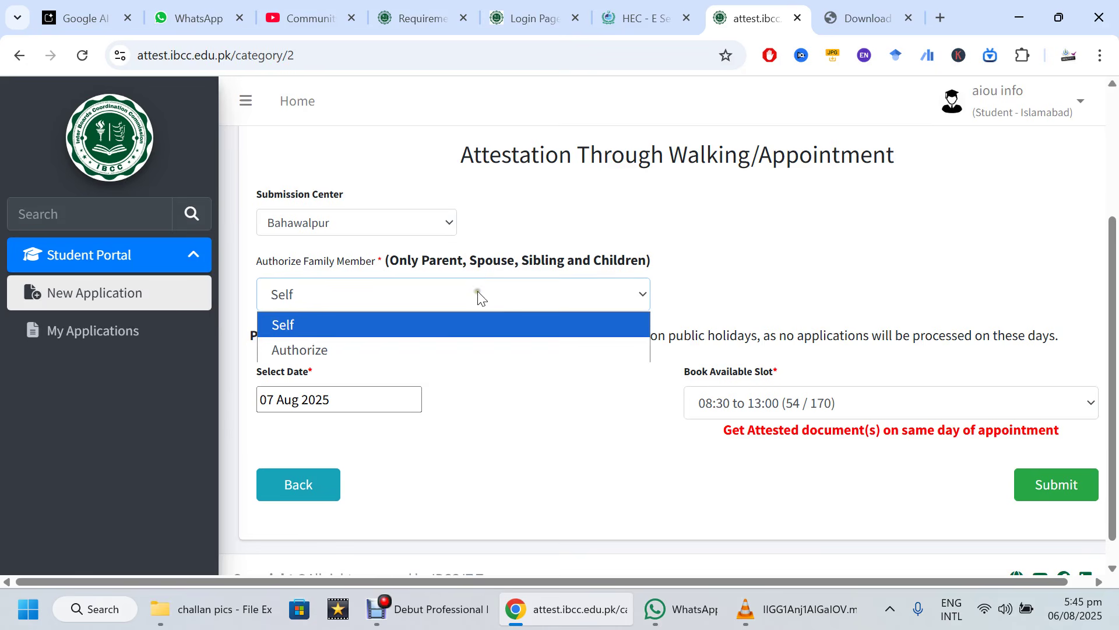
pyautogui.click(476, 320)
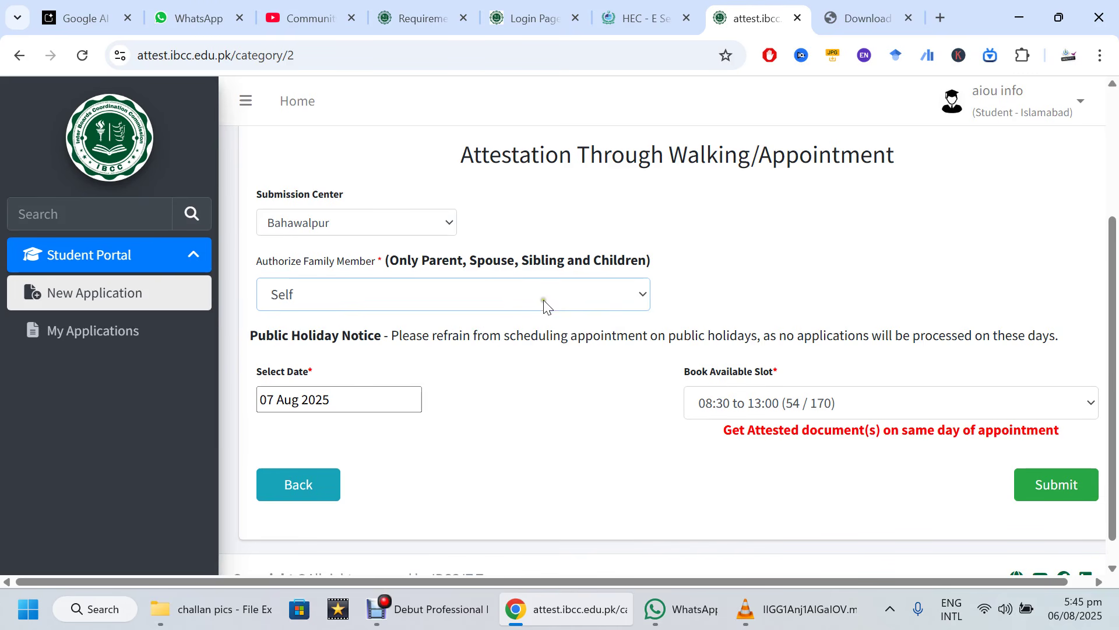
pyautogui.click(1054, 496)
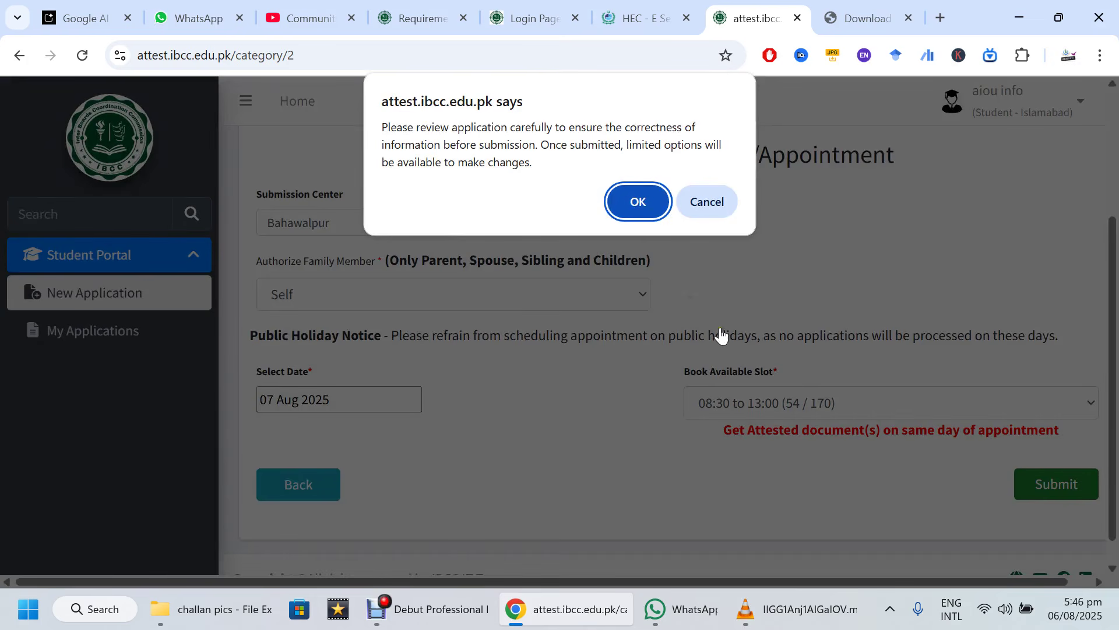
pyautogui.click(635, 204)
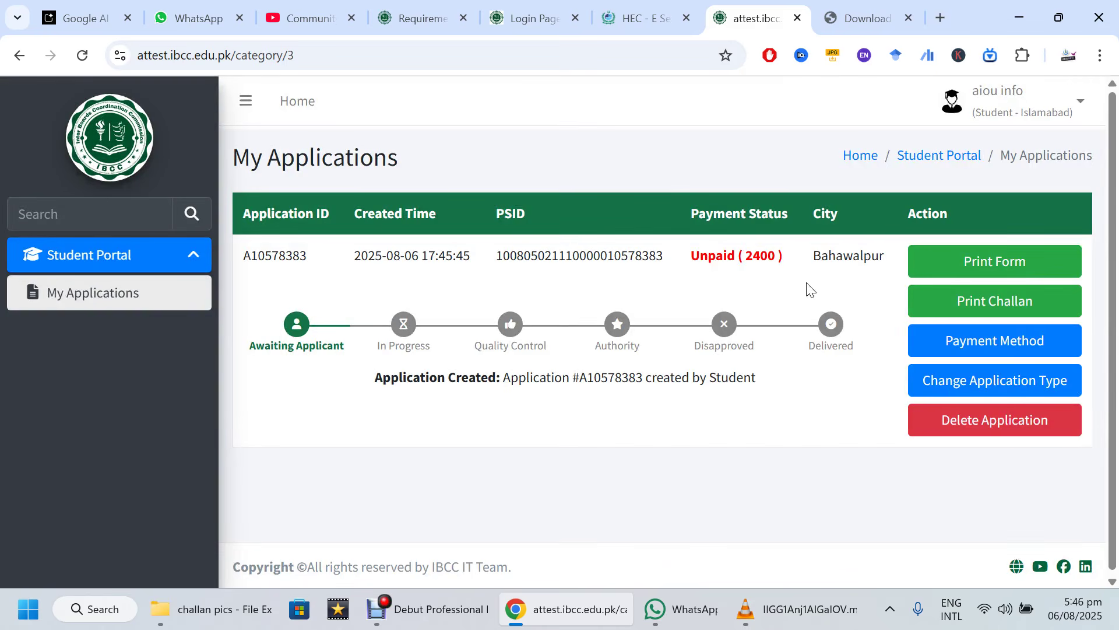
# Check the payment status of the submitted application in the applications list.
pyautogui.moveTo(700, 255); pyautogui.dragTo(807, 266)
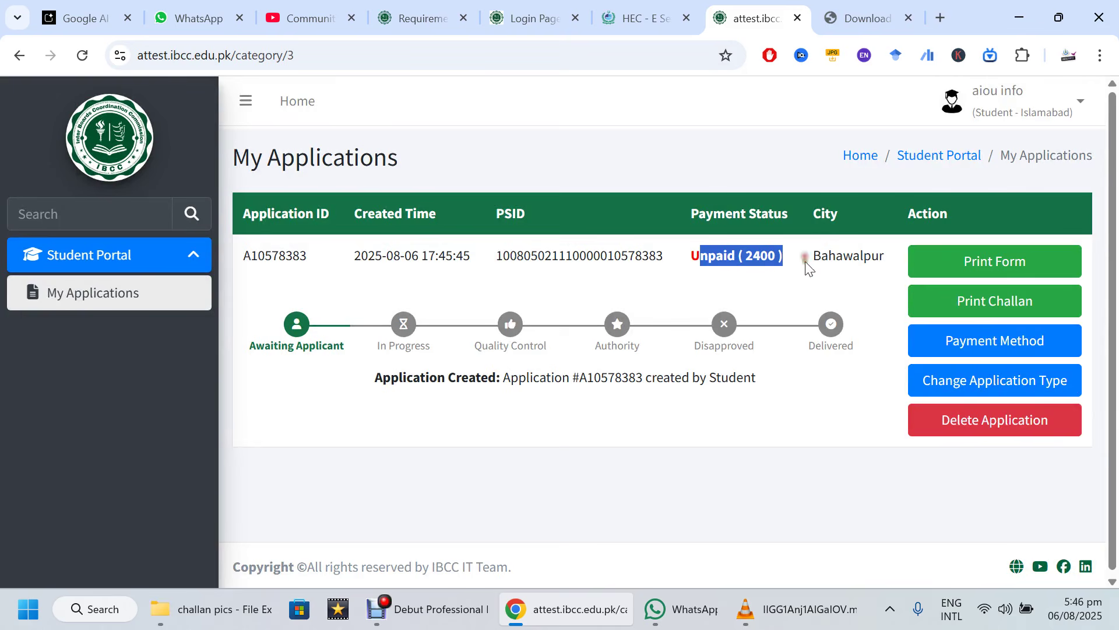
pyautogui.moveTo(688, 260); pyautogui.dragTo(801, 264)
pyautogui.press('alt')
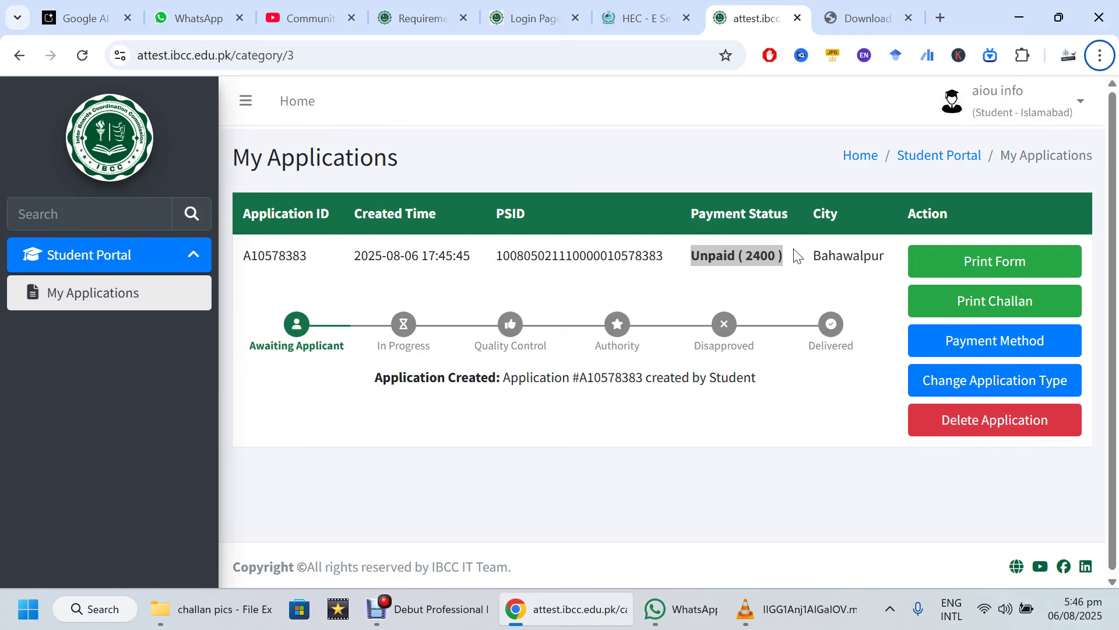
# Switch to the BISE Bahawalpur site, open Apply For Verification and start a new account with the Student profile type.
pyautogui.hotkey('ctrl', 'Tab')
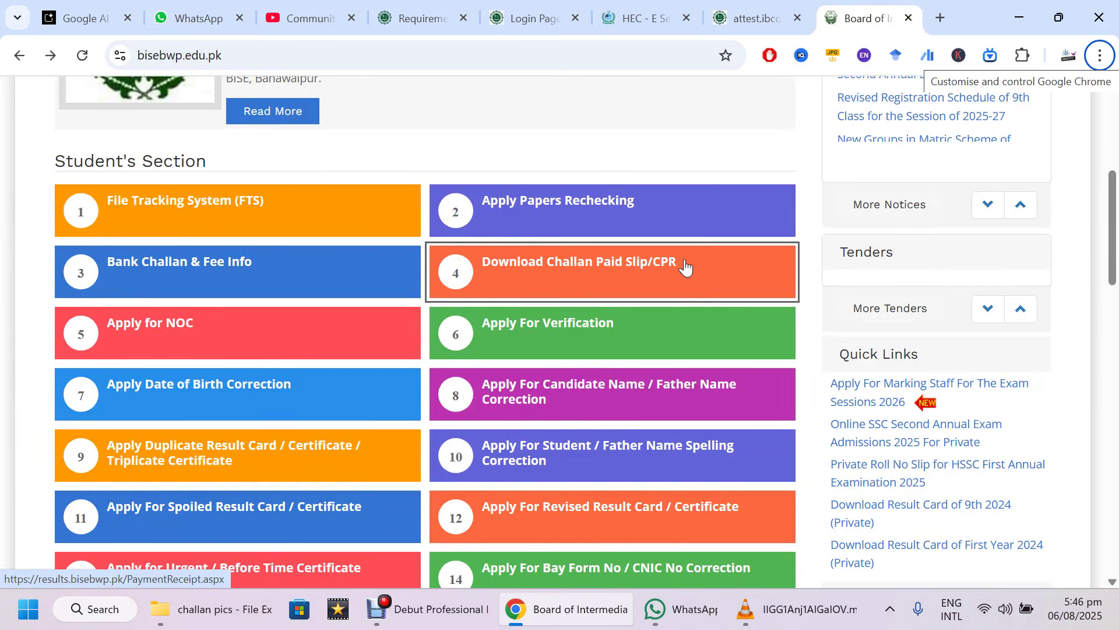
pyautogui.click(667, 323)
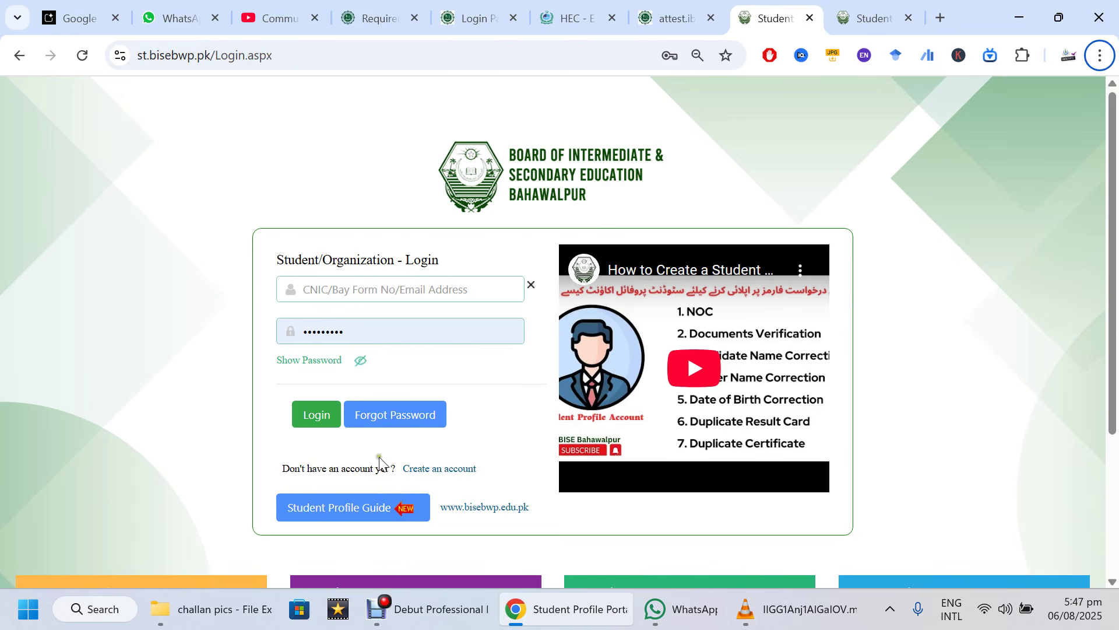
pyautogui.click(441, 469)
pyautogui.click(572, 317)
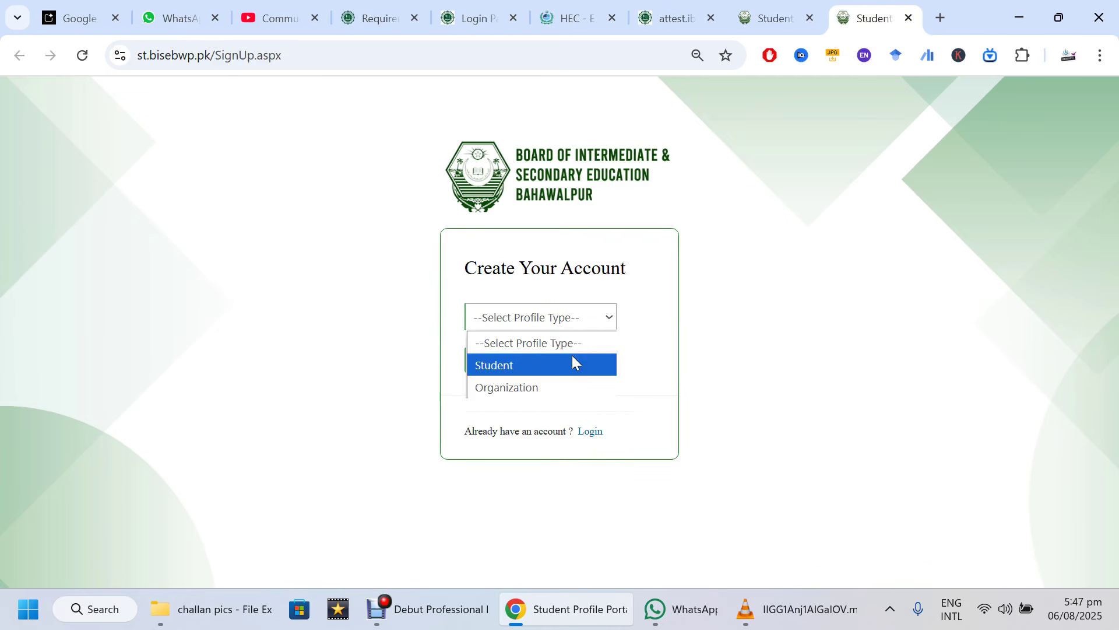
pyautogui.click(573, 358)
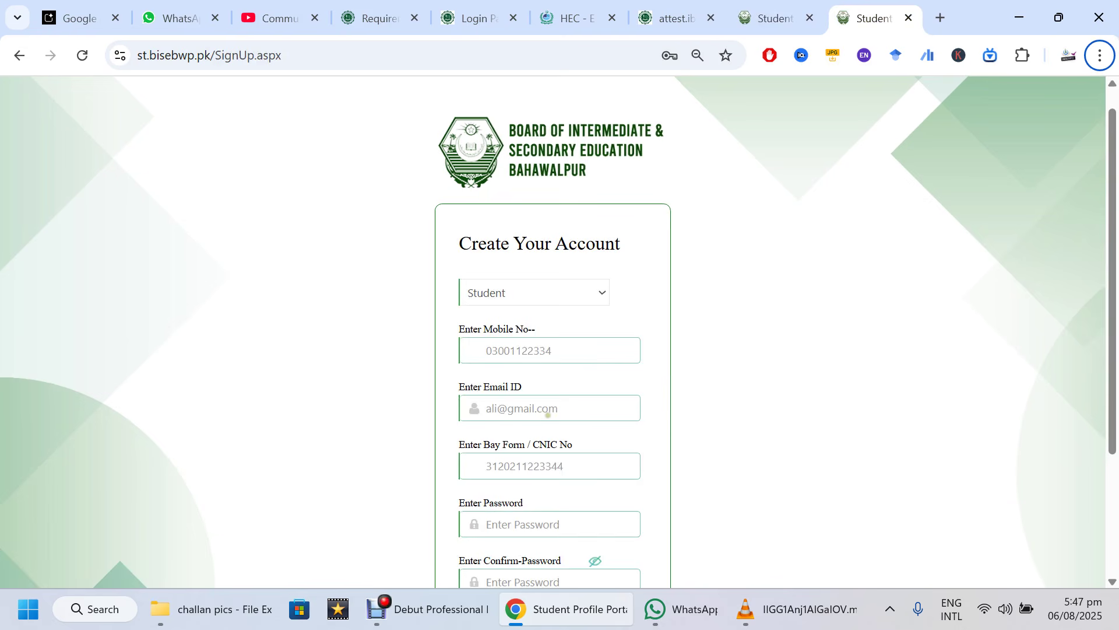
pyautogui.scroll(-3, 551, 412)
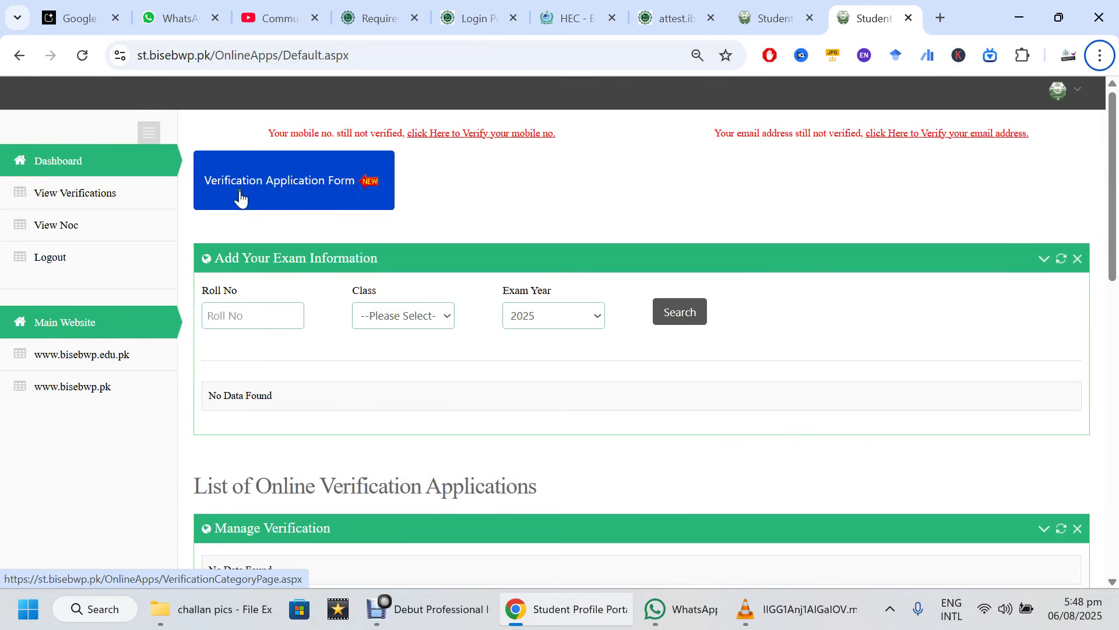
# Open the digital verification application for years 2003 - 2025 and set its class to Both SSC & HSSC.
pyautogui.click(329, 191)
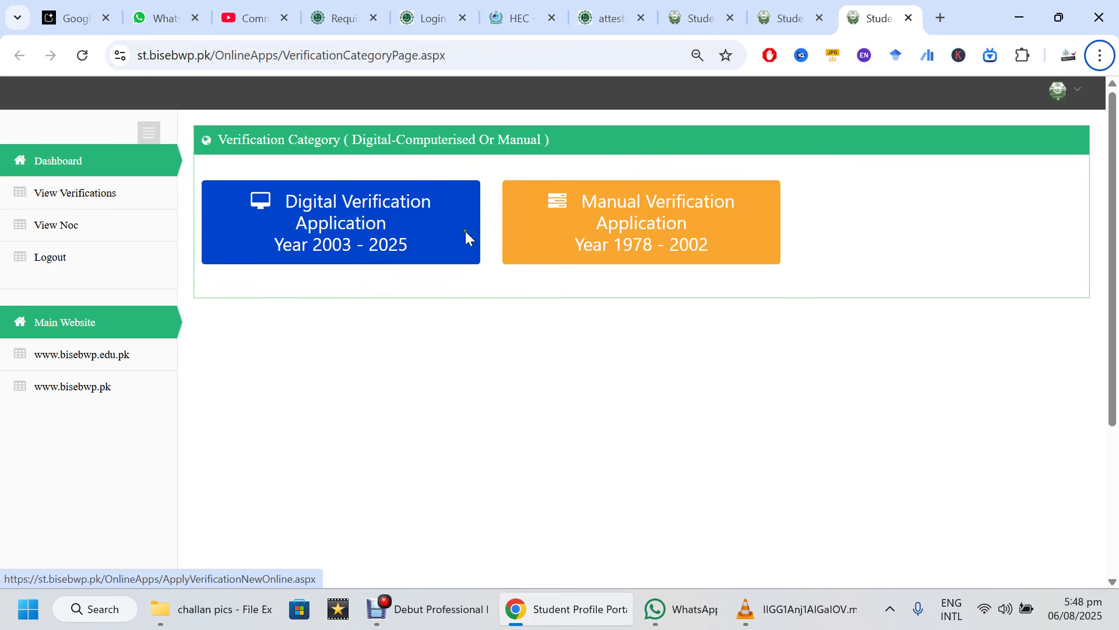
pyautogui.click(312, 236)
pyautogui.click(370, 232)
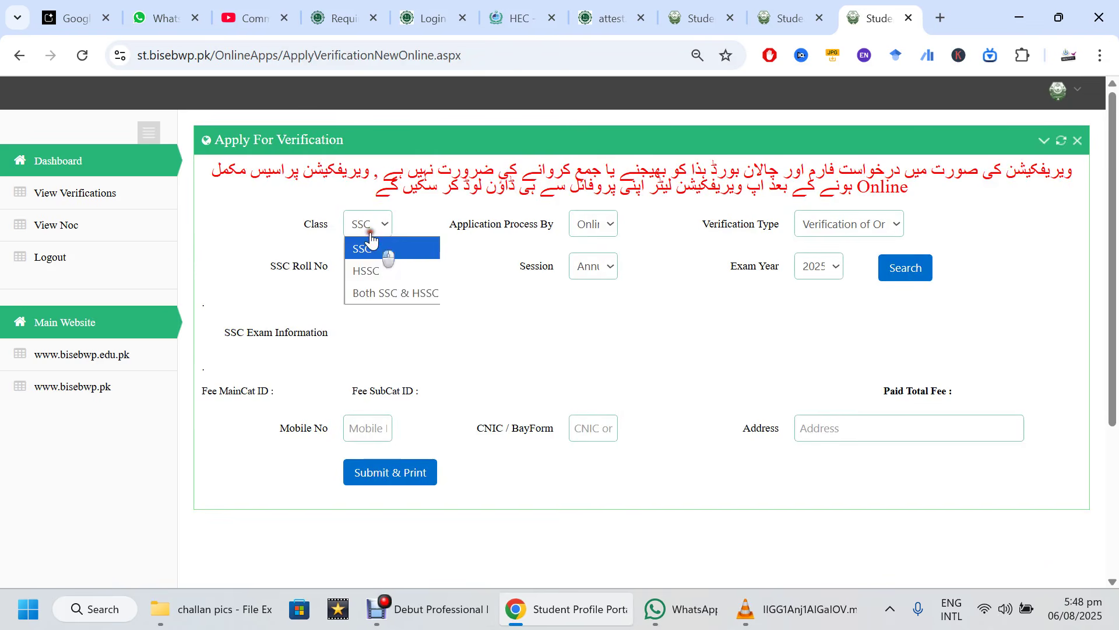
pyautogui.click(391, 292)
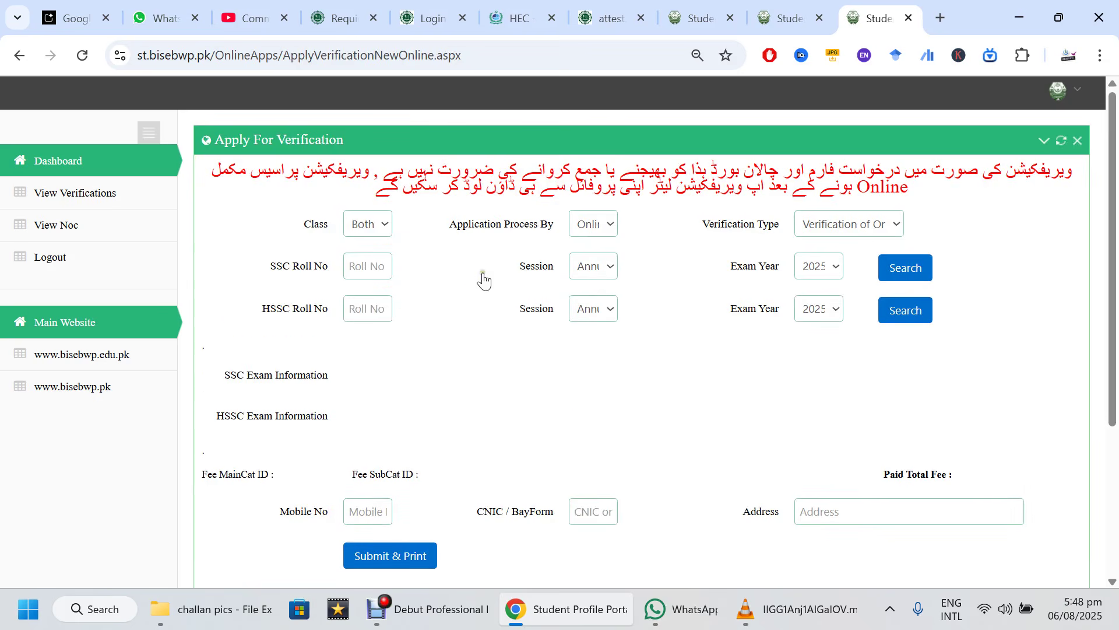
# Set the verification application to be processed Online, with Verification of Original / IBCC / Abroad as the verification type.
pyautogui.click(594, 227)
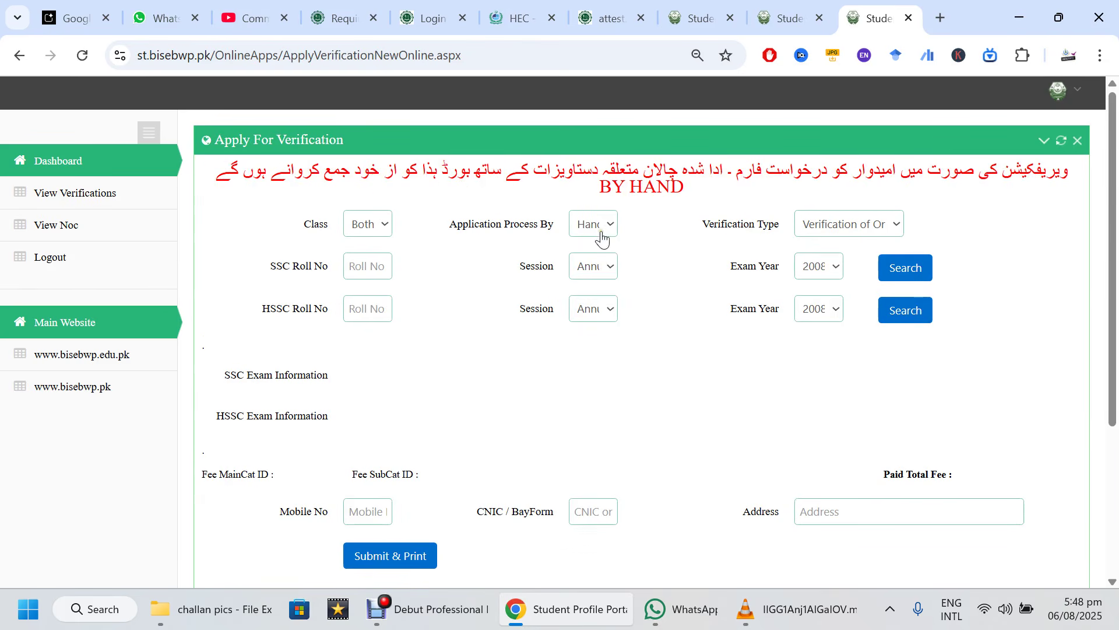
pyautogui.click(801, 222)
pyautogui.click(801, 222)
pyautogui.click(595, 225)
pyautogui.click(598, 247)
pyautogui.click(815, 224)
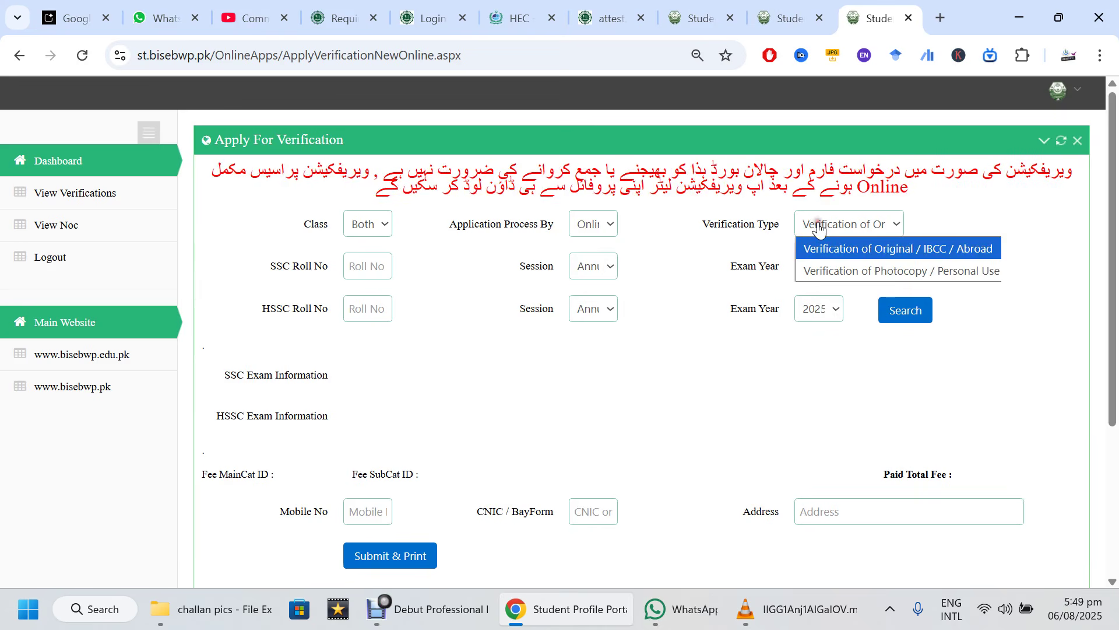
pyautogui.click(950, 250)
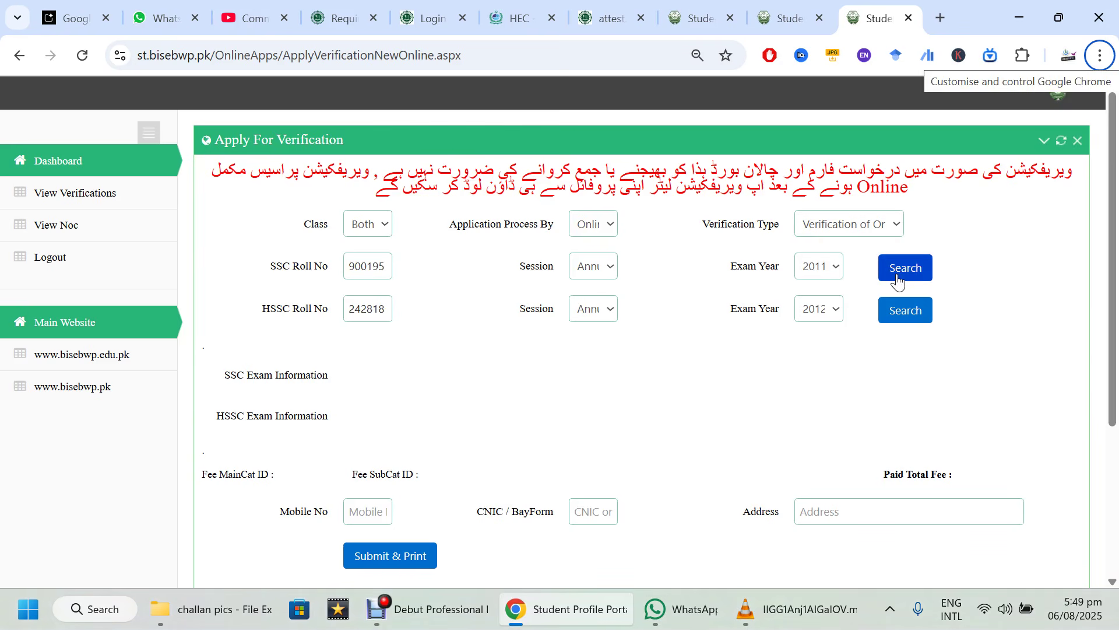
# Look up the SSC Annual 2011 and HSSC Annual 2012 records by roll number and review the retrieved exam information.
pyautogui.click(898, 282)
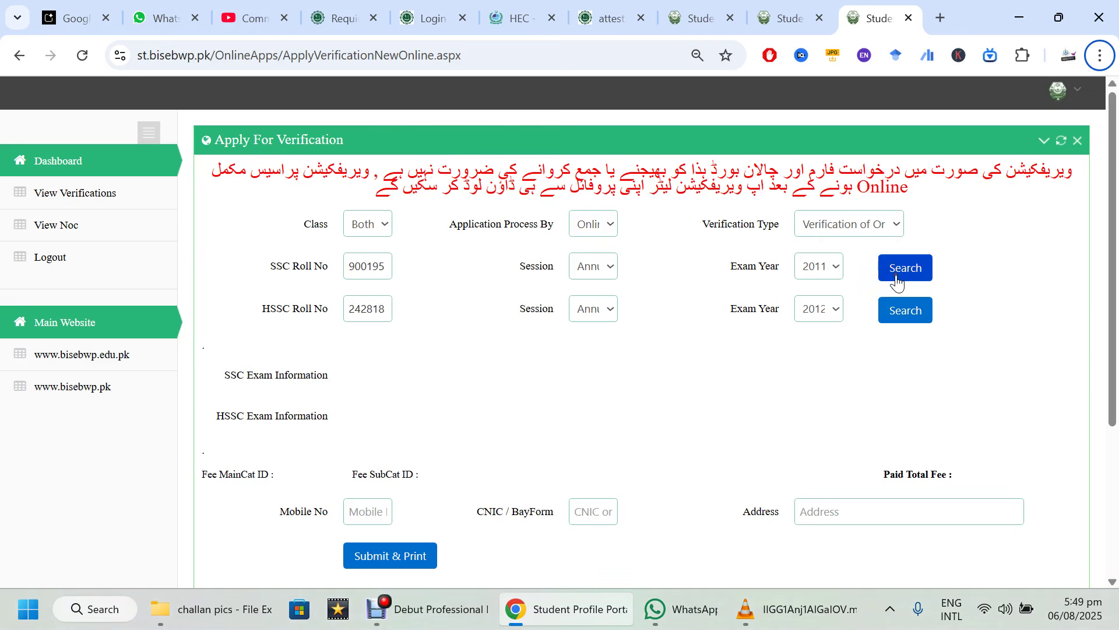
pyautogui.click(892, 319)
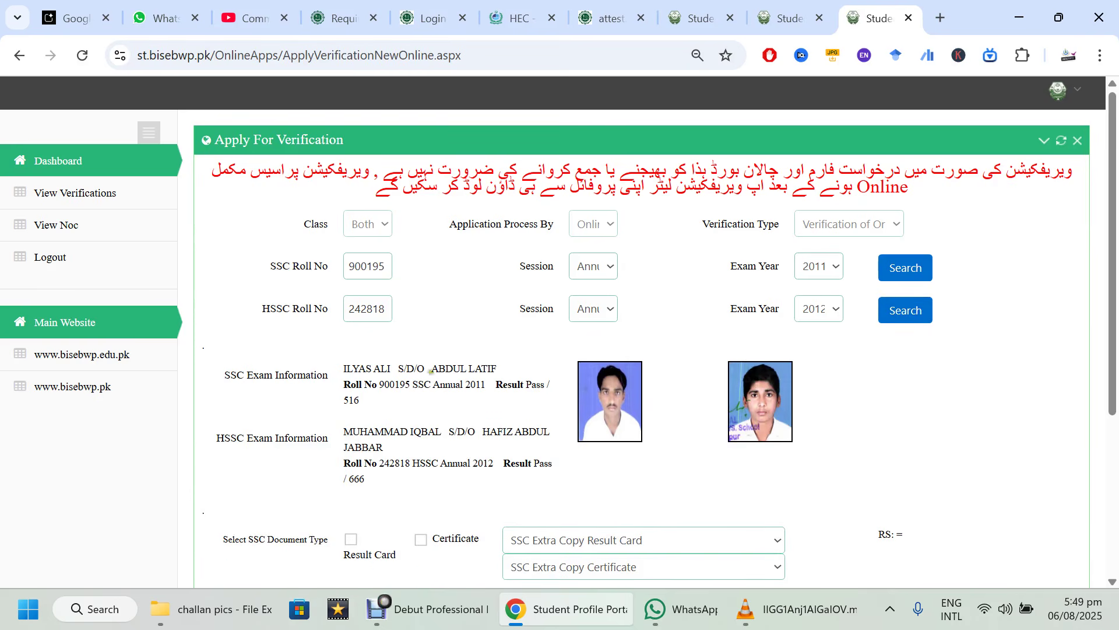
pyautogui.click(367, 396)
pyautogui.moveTo(337, 362); pyautogui.dragTo(545, 385)
pyautogui.moveTo(340, 401); pyautogui.dragTo(361, 402)
pyautogui.moveTo(530, 464); pyautogui.dragTo(559, 484)
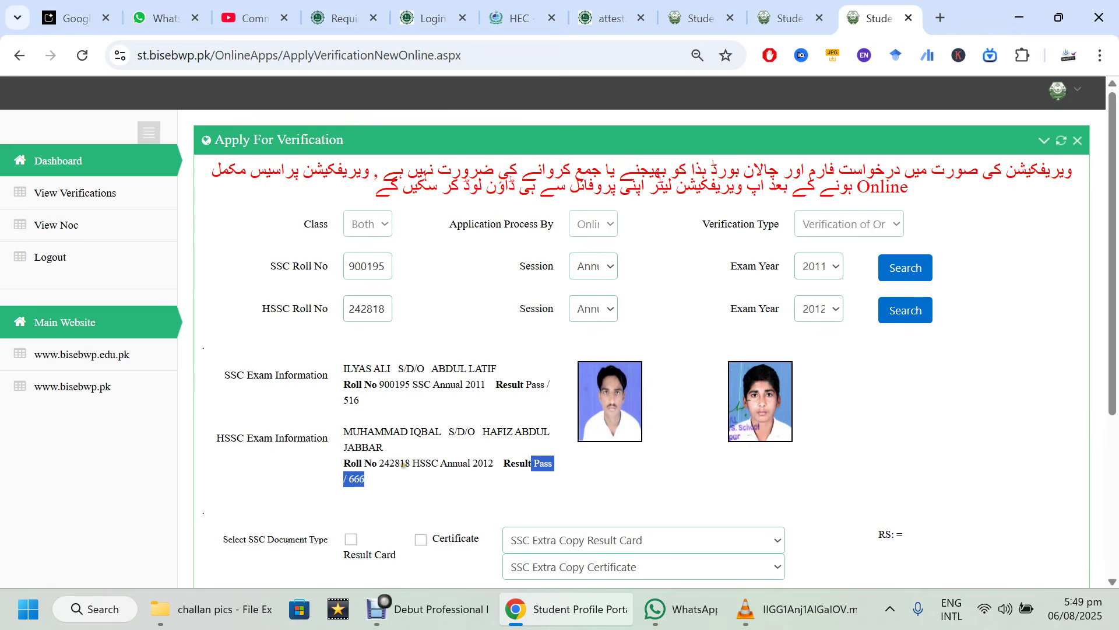
pyautogui.moveTo(390, 462); pyautogui.dragTo(562, 473)
pyautogui.click(536, 465)
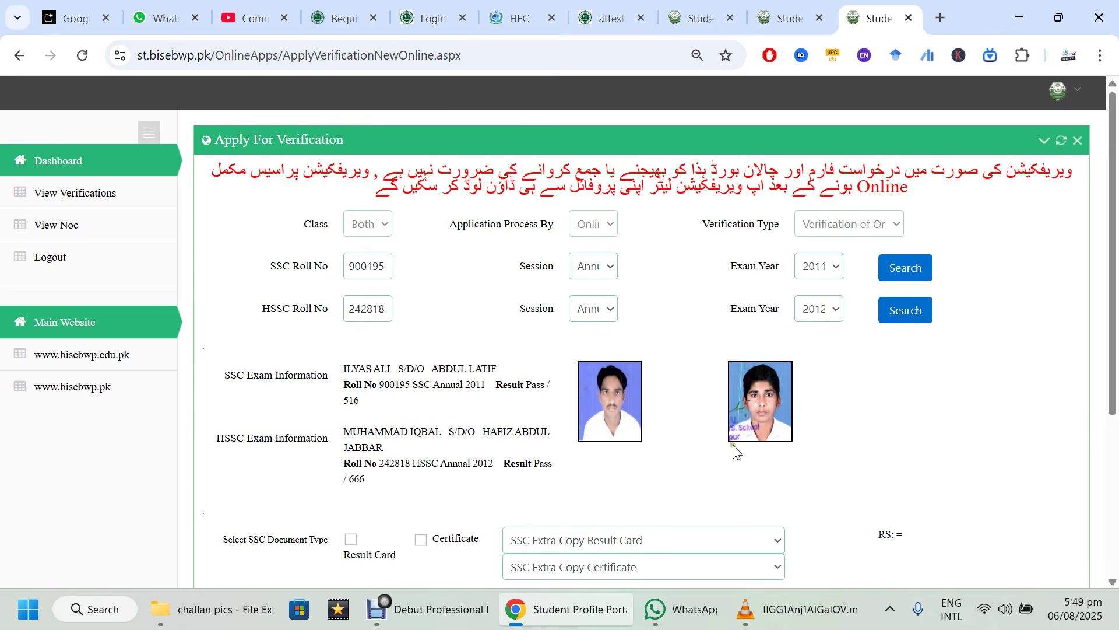
# Select both Result Card and Certificate as the SSC and HSSC documents for verification.
pyautogui.scroll(-3, 732, 453)
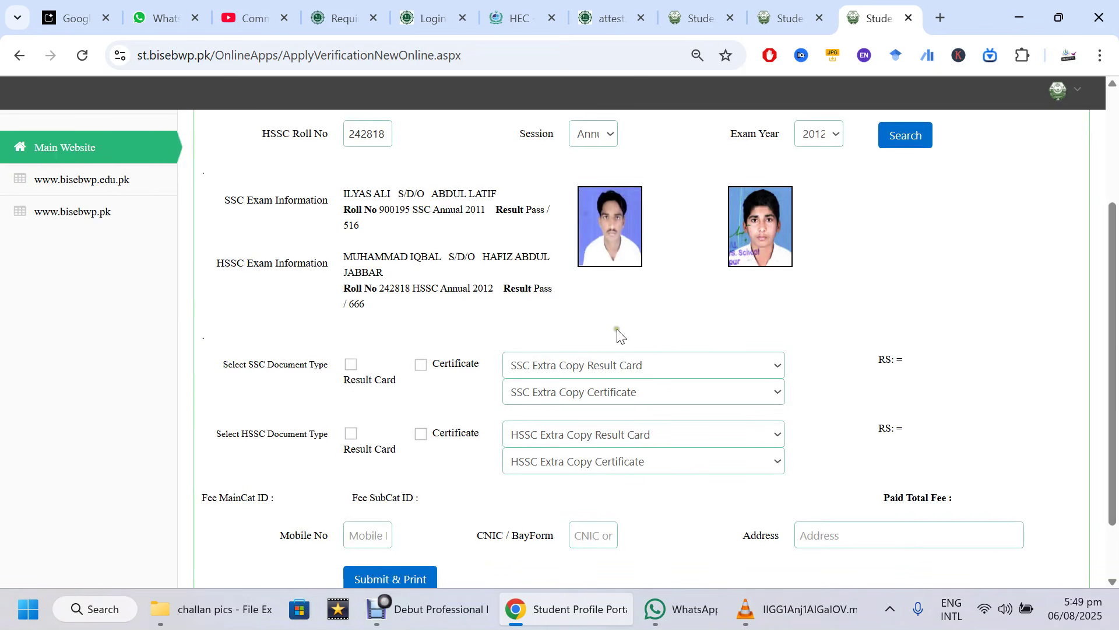
pyautogui.scroll(3, 623, 322)
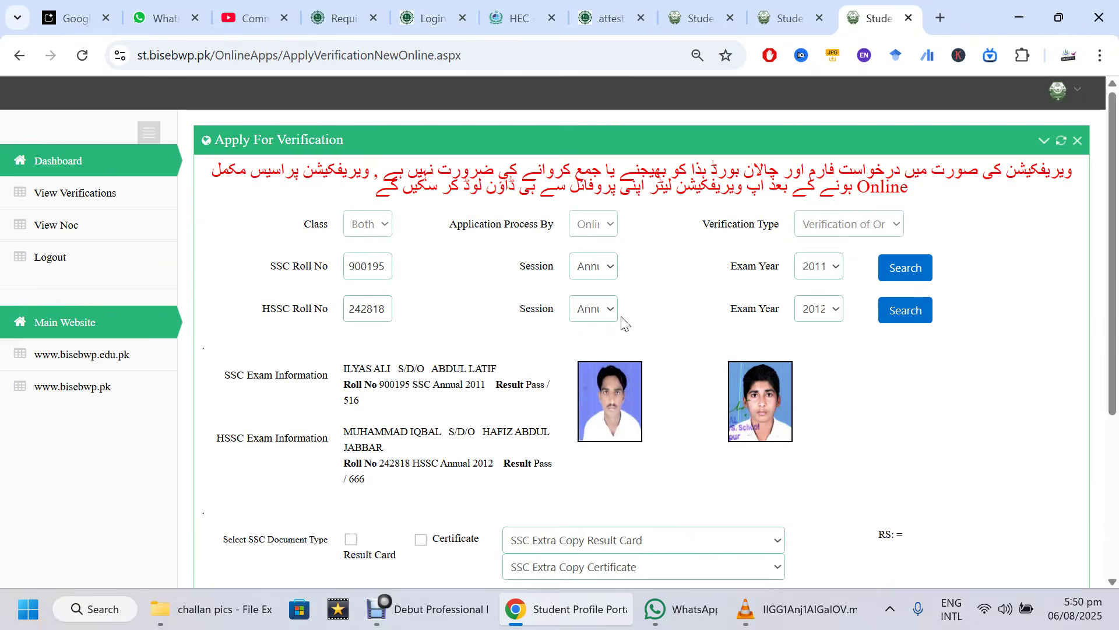
pyautogui.scroll(-3, 623, 322)
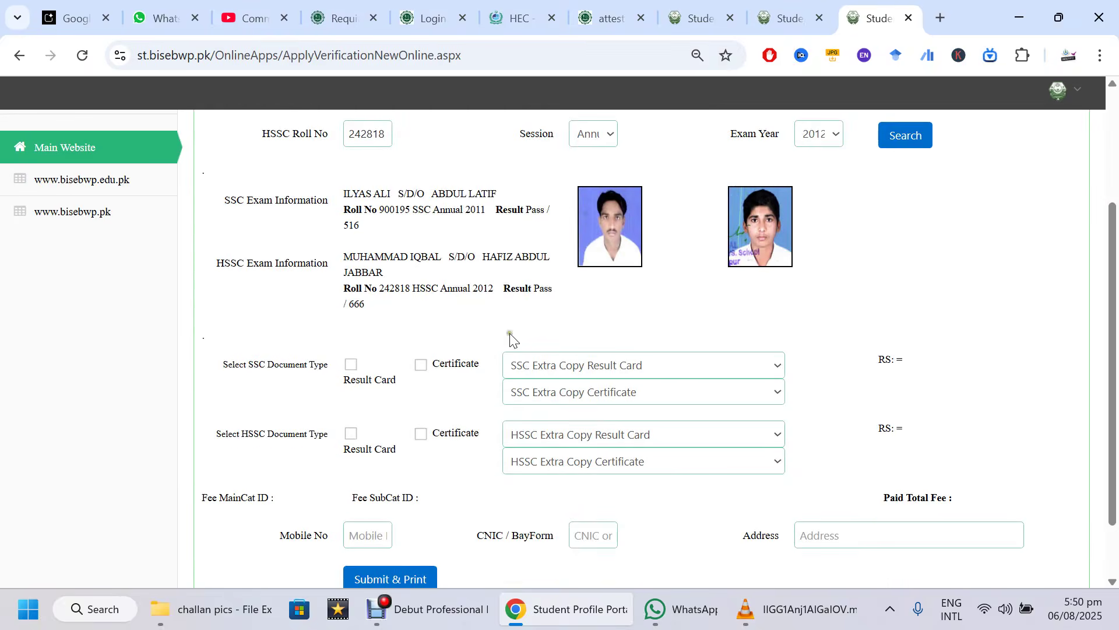
pyautogui.click(577, 361)
pyautogui.click(577, 362)
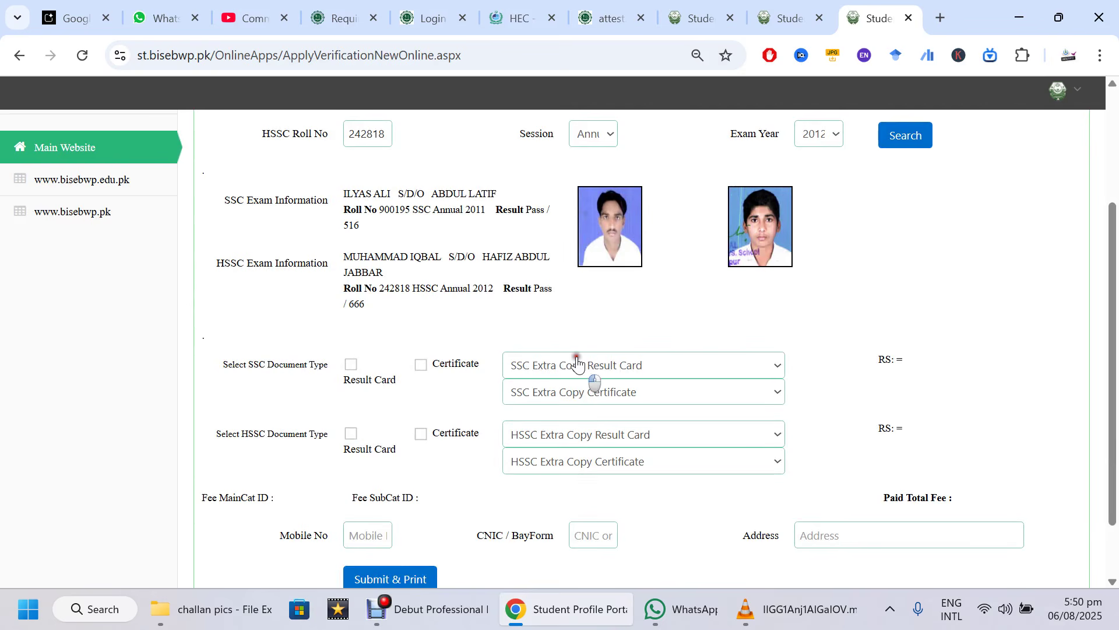
pyautogui.click(421, 364)
pyautogui.click(351, 366)
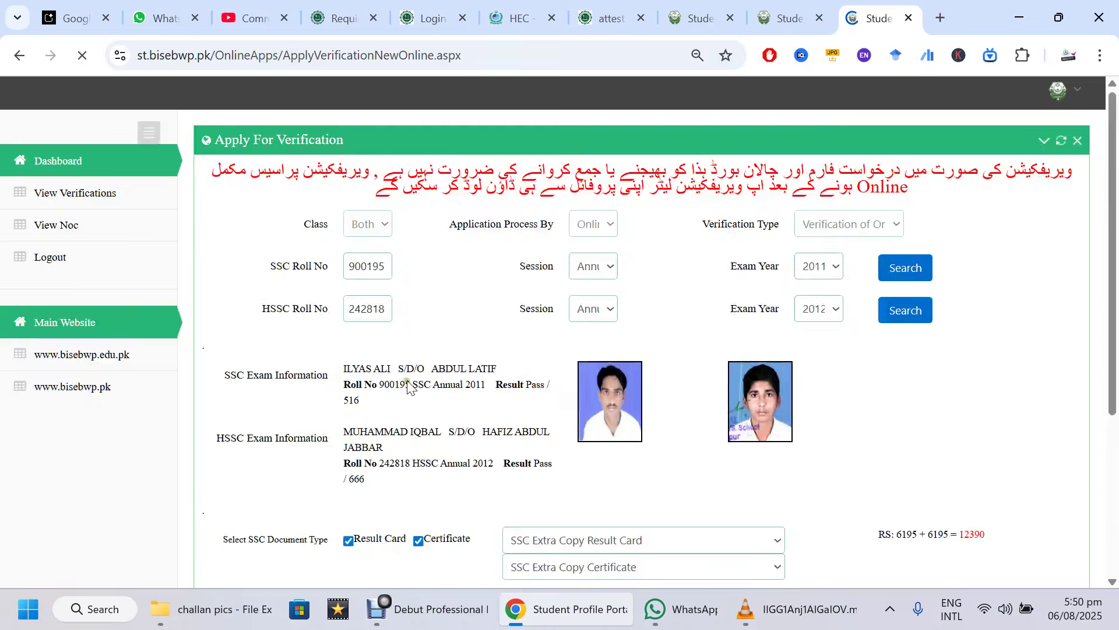
pyautogui.click(421, 433)
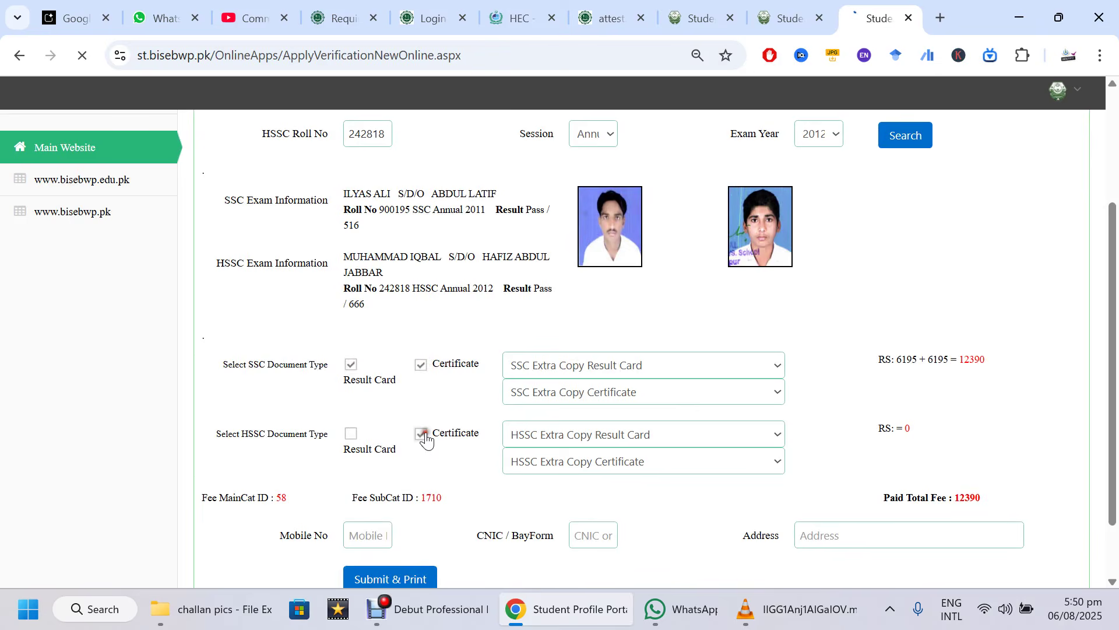
pyautogui.click(351, 437)
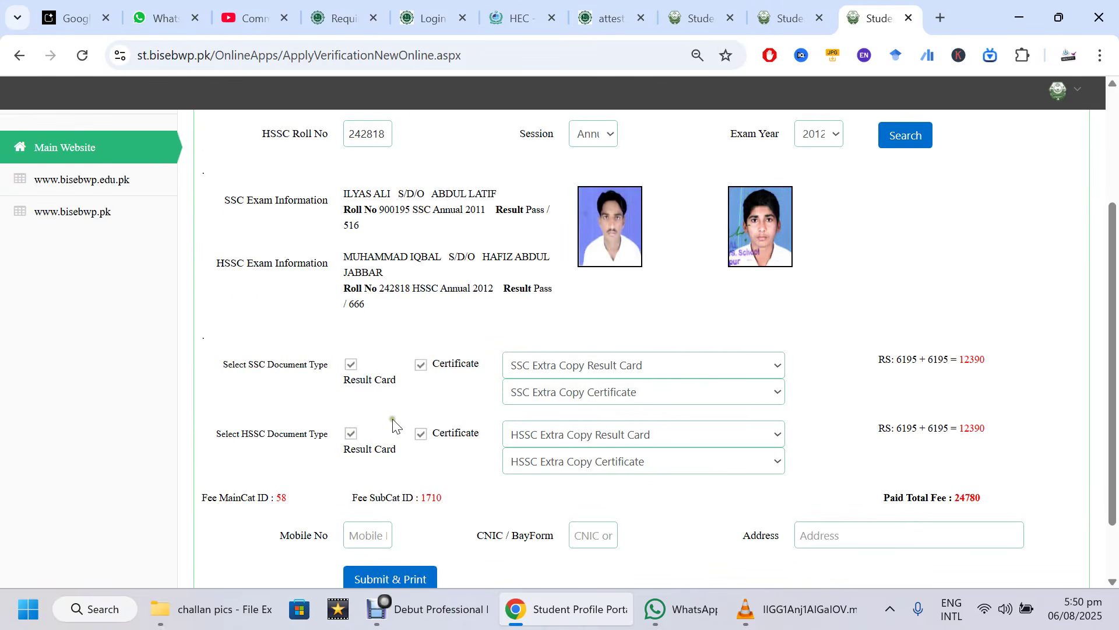
# Check the form's total verification fee and compare it with the fee of the application in the IBCC portal.
pyautogui.moveTo(954, 495); pyautogui.dragTo(996, 513)
pyautogui.scroll(-1, 832, 475)
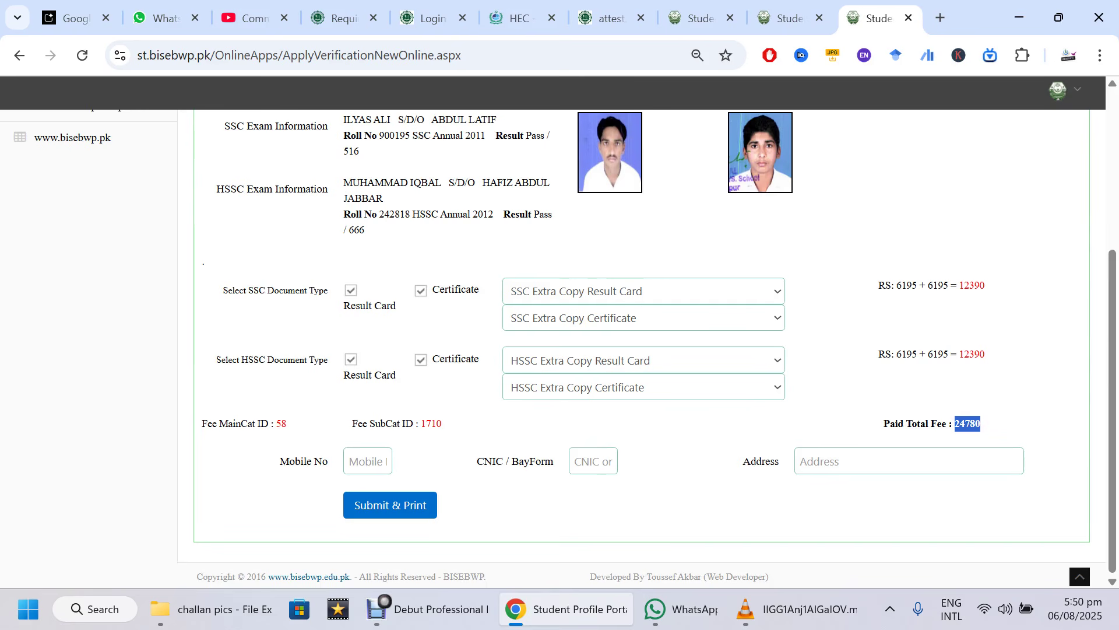
pyautogui.click(606, 7)
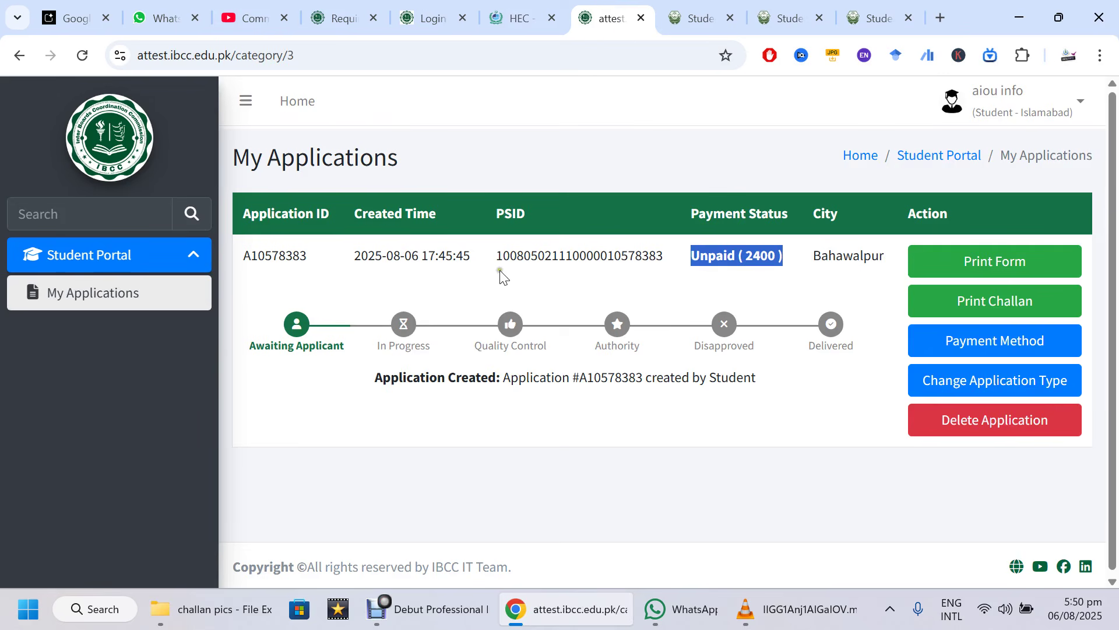
pyautogui.moveTo(738, 257); pyautogui.dragTo(819, 258)
# Close the filled verification form and open a fresh Verification Application Form from the BISE Bahawalpur dashboard.
pyautogui.click(907, 18)
pyautogui.click(862, 3)
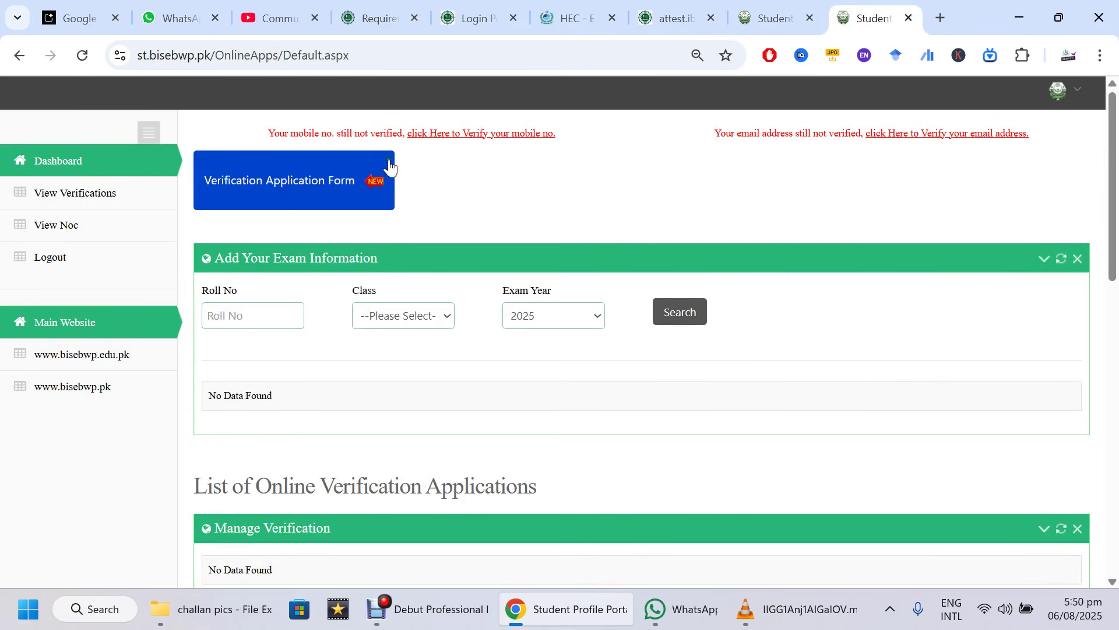
pyautogui.click(371, 175)
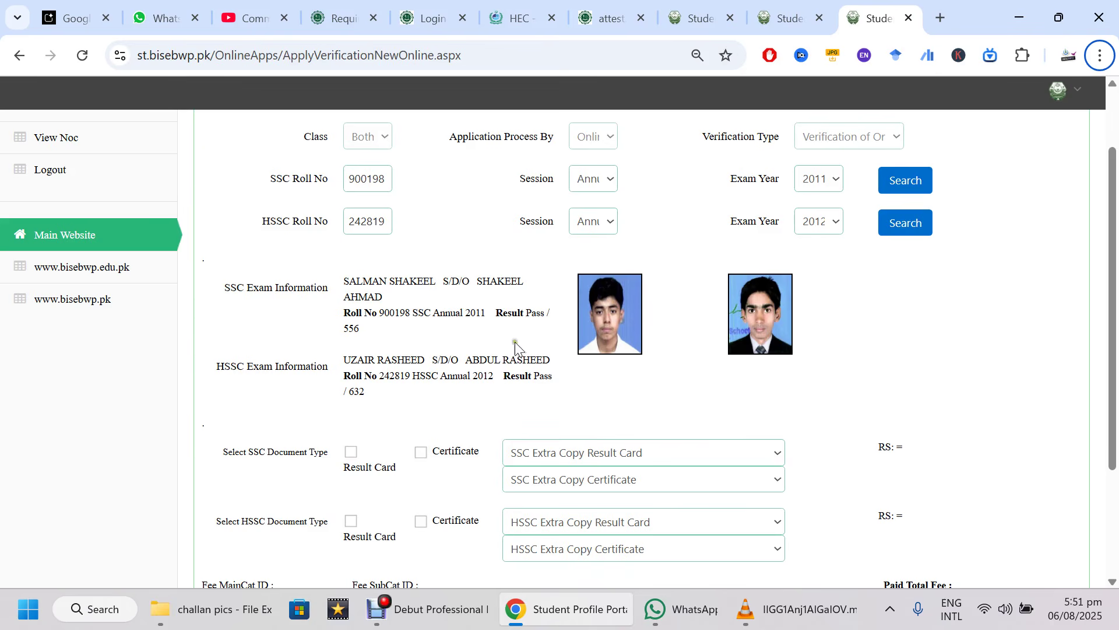
# Include the Result Card and Certificate for both SSC and HSSC in the new verification application.
pyautogui.scroll(-3, 455, 417)
pyautogui.click(351, 290)
pyautogui.click(421, 292)
pyautogui.click(351, 360)
pyautogui.click(422, 360)
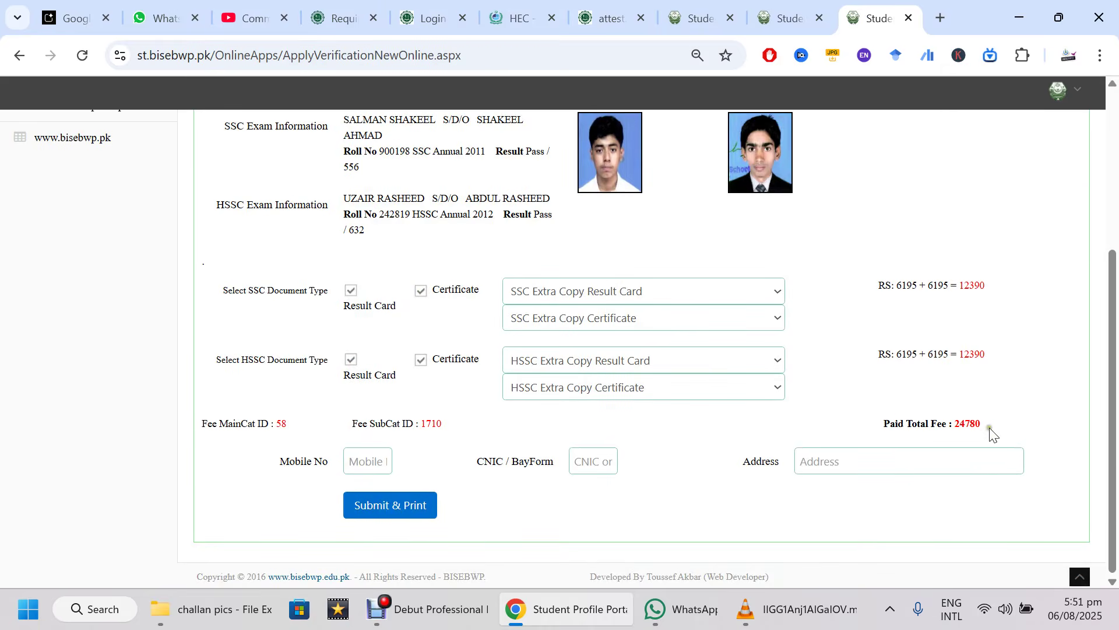
# Enlarge the verification form and examine its total fee above the contact fields.
pyautogui.moveTo(982, 424); pyautogui.dragTo(955, 432)
pyautogui.hotkey('ctrl', '+')
pyautogui.hotkey('ctrl', '+')
pyautogui.hotkey('ctrl', '+')
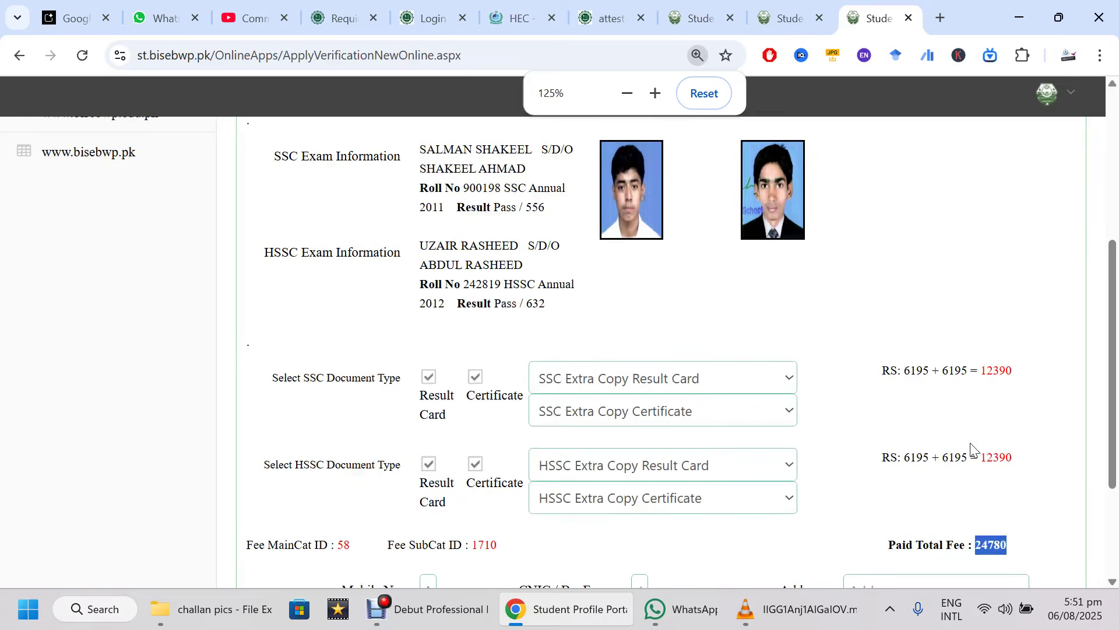
pyautogui.scroll(-10, 589, 505)
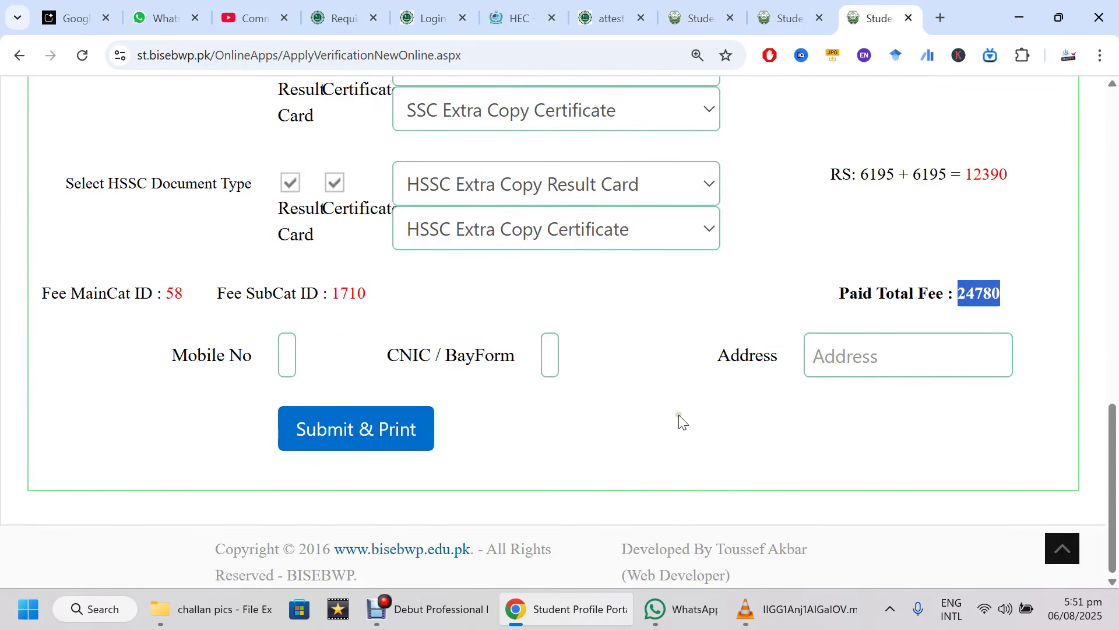
pyautogui.click(961, 314)
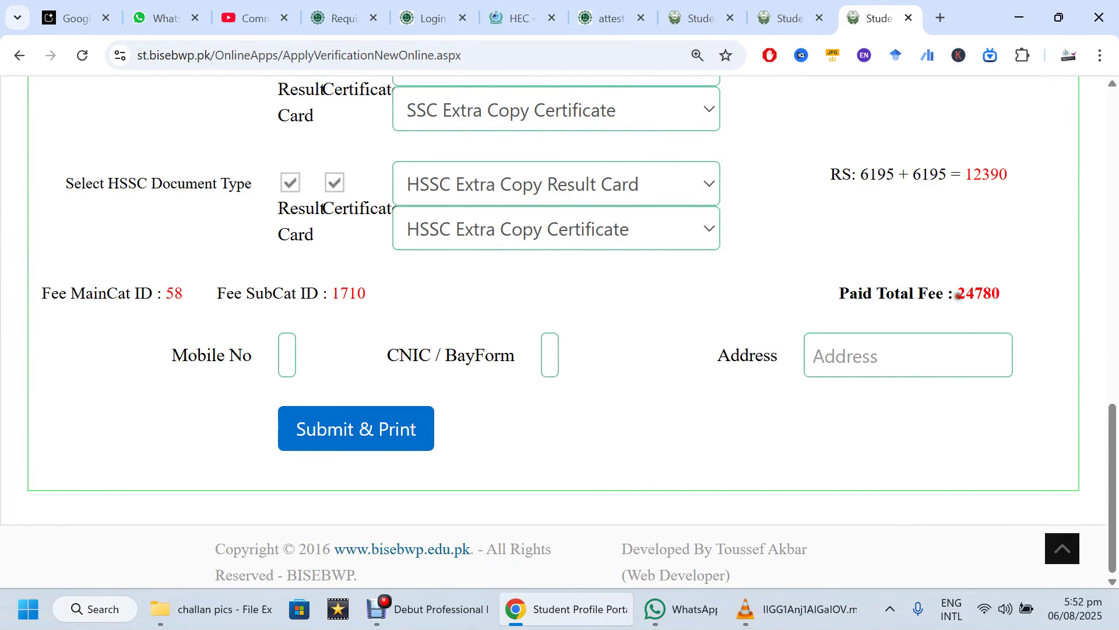
pyautogui.moveTo(956, 295); pyautogui.dragTo(1025, 301)
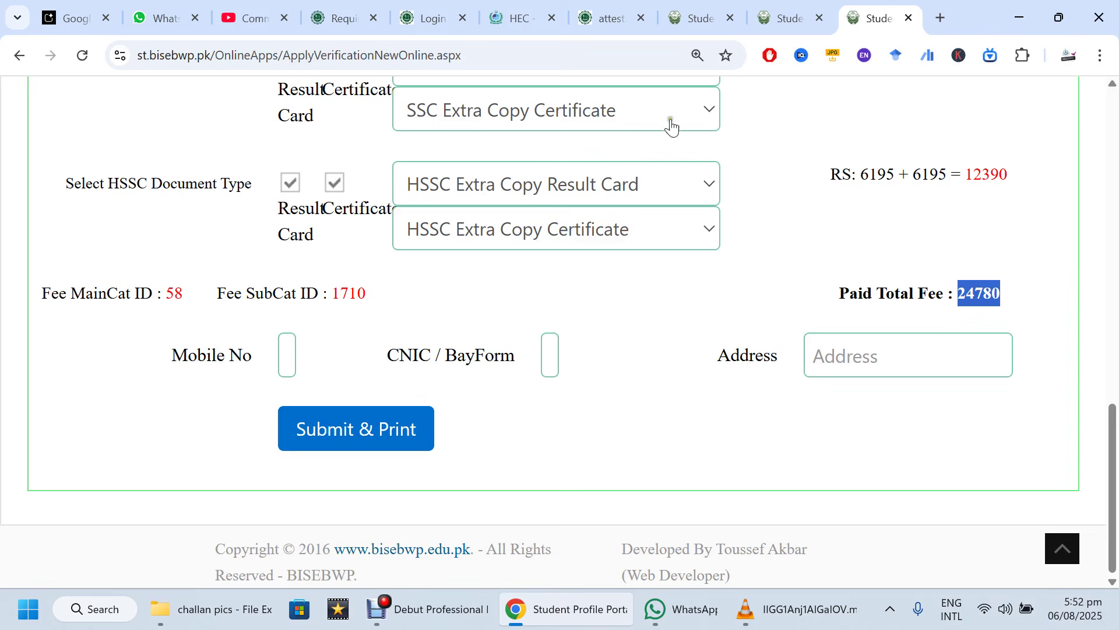
# Check the IBCC application's payment status again, then return to the verification form and zoom it back out for review.
pyautogui.click(618, 8)
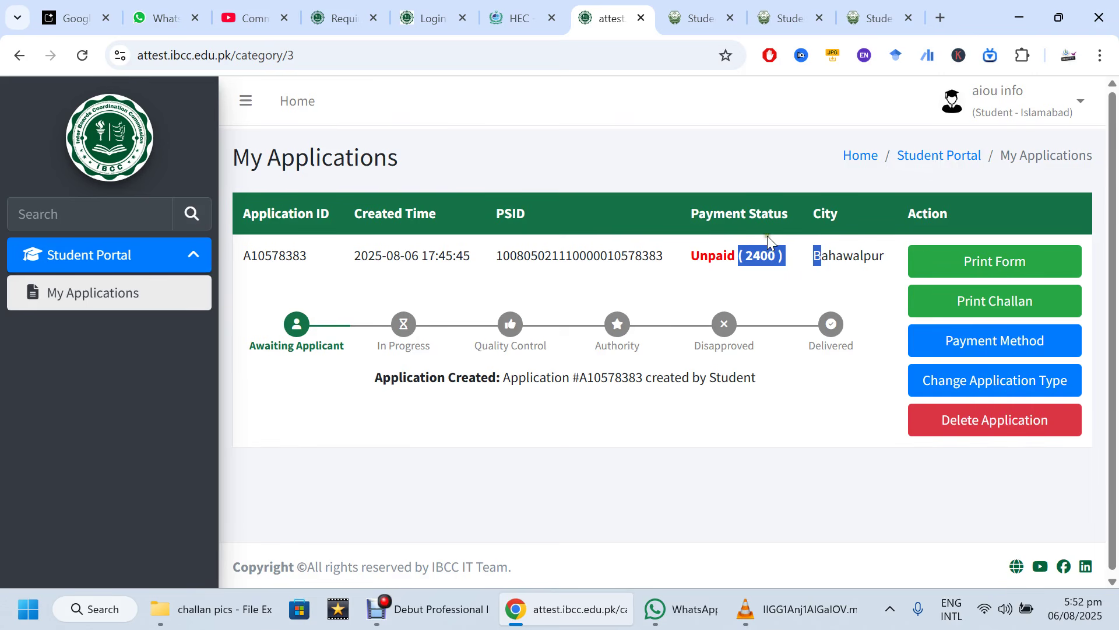
pyautogui.click(875, 17)
pyautogui.scroll(3, 730, 282)
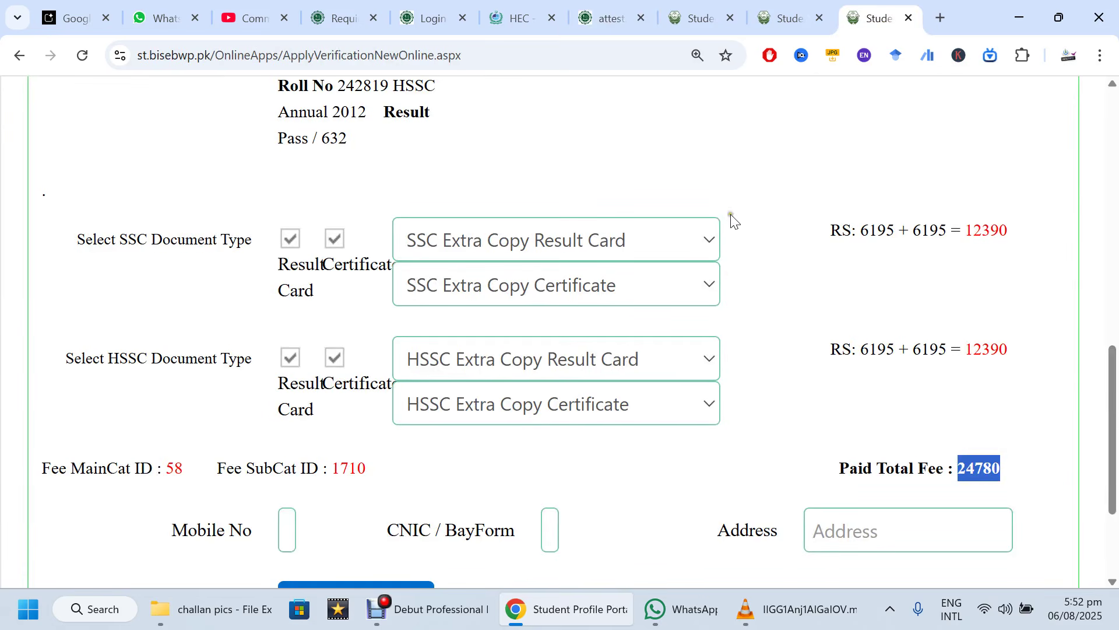
pyautogui.scroll(4, 747, 234)
pyautogui.scroll(3, 746, 231)
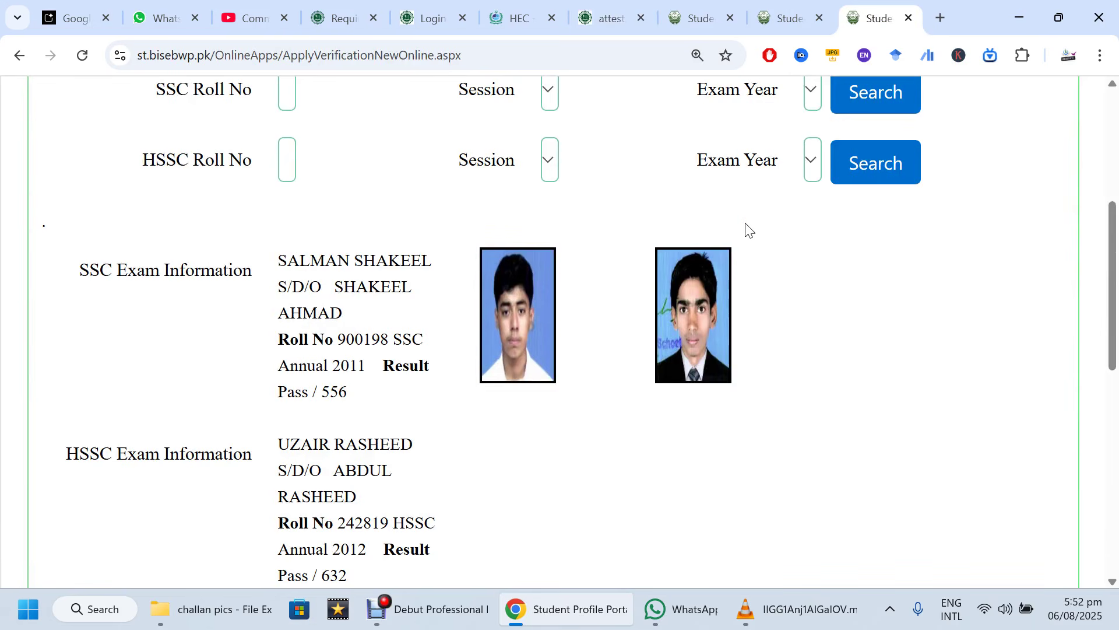
pyautogui.keyDown('ctrl'); pyautogui.scroll(-5, 746, 224); pyautogui.keyUp('ctrl')
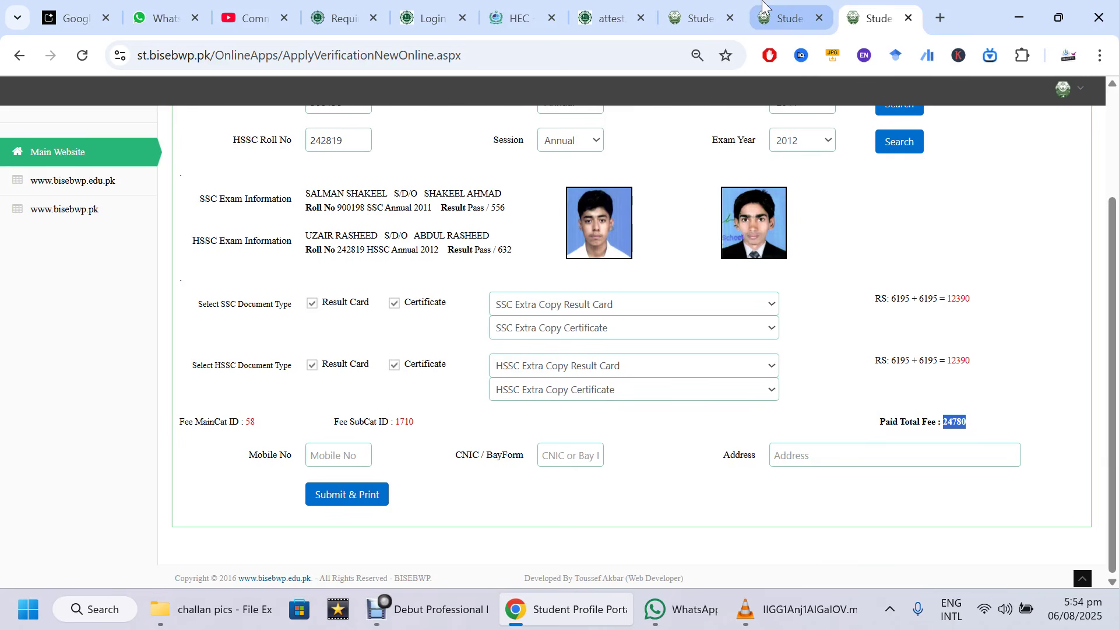
# Glance at the BISE login page, then return to the verification form and examine its total fee and upper fields.
pyautogui.click(754, 8)
pyautogui.click(708, 13)
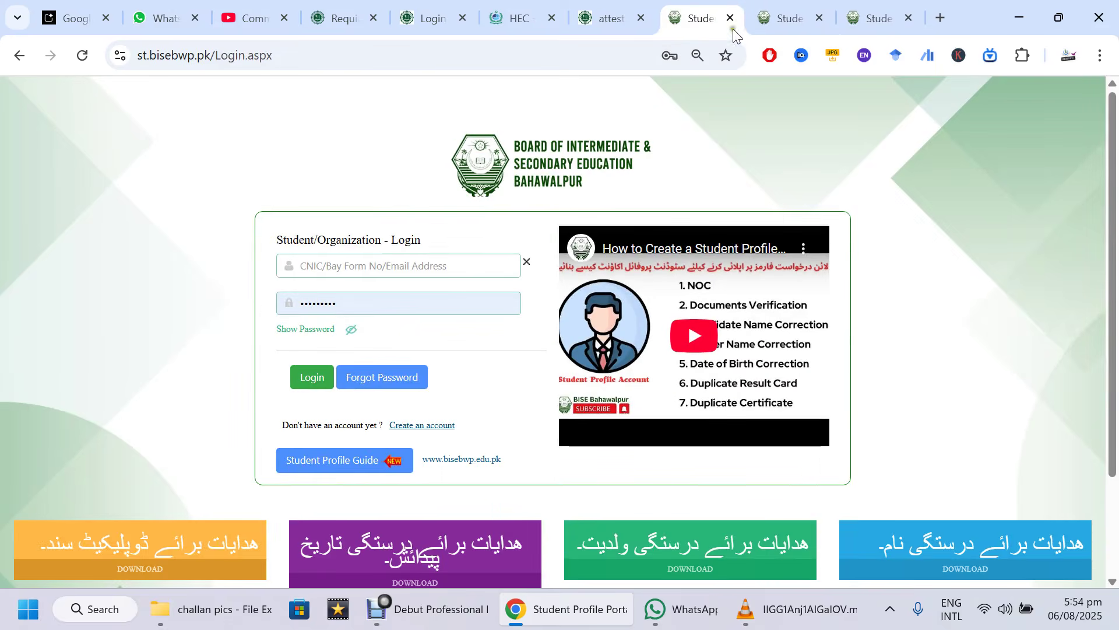
pyautogui.click(857, 10)
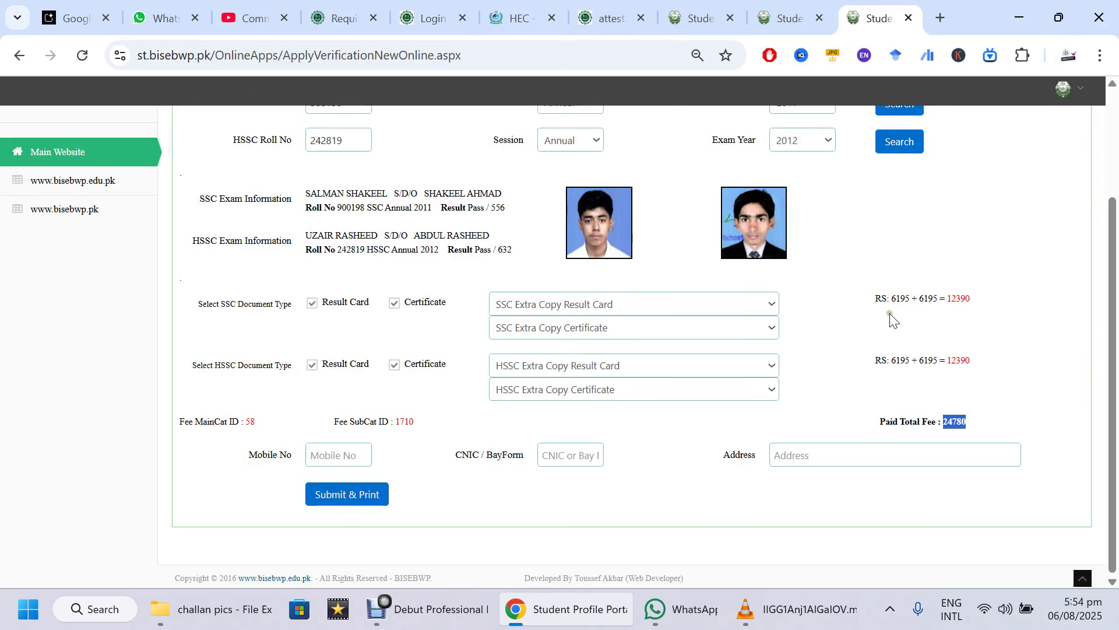
pyautogui.moveTo(965, 413); pyautogui.dragTo(879, 425)
pyautogui.click(945, 421)
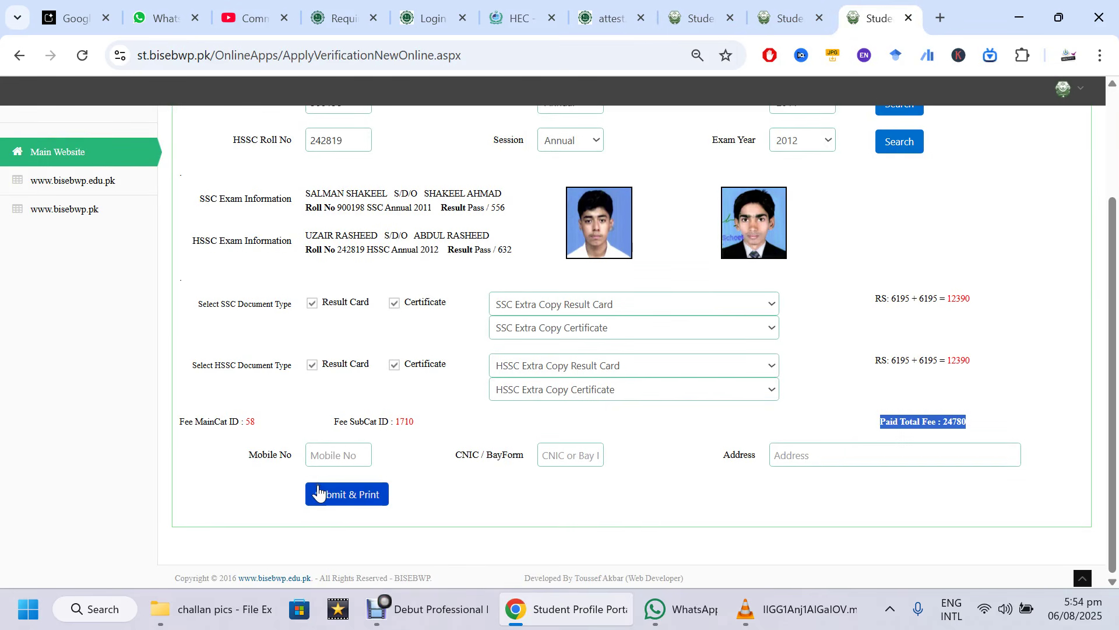
pyautogui.scroll(3, 541, 435)
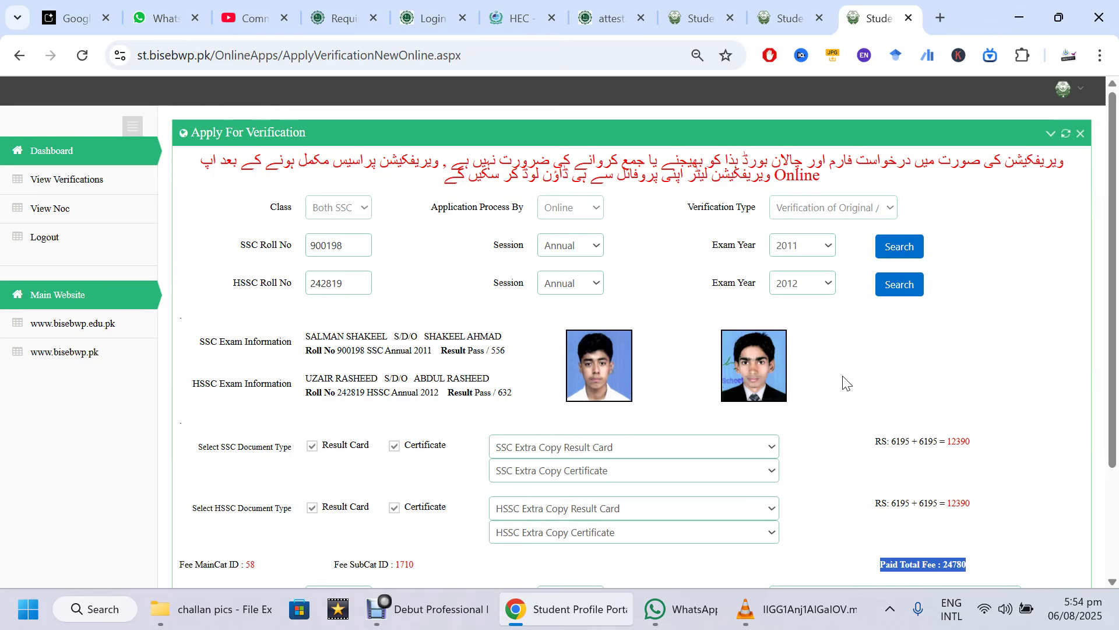
# Examine the payment status and fee in the IBCC applications list, dismissing the Internet Download Manager trial notice.
pyautogui.click(612, 18)
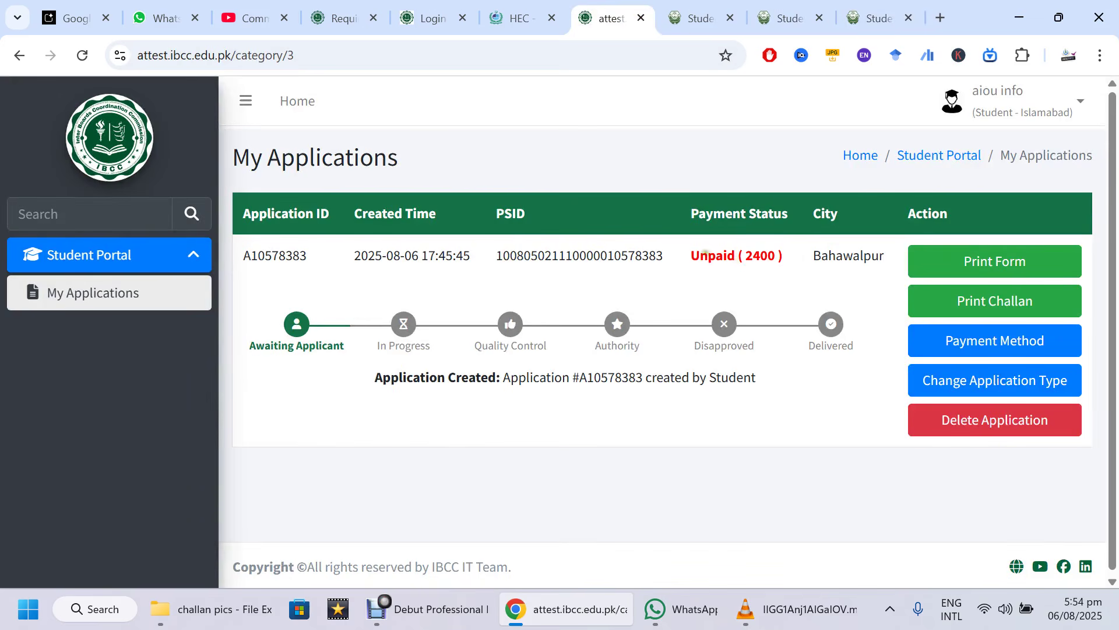
pyautogui.moveTo(697, 255); pyautogui.dragTo(789, 258)
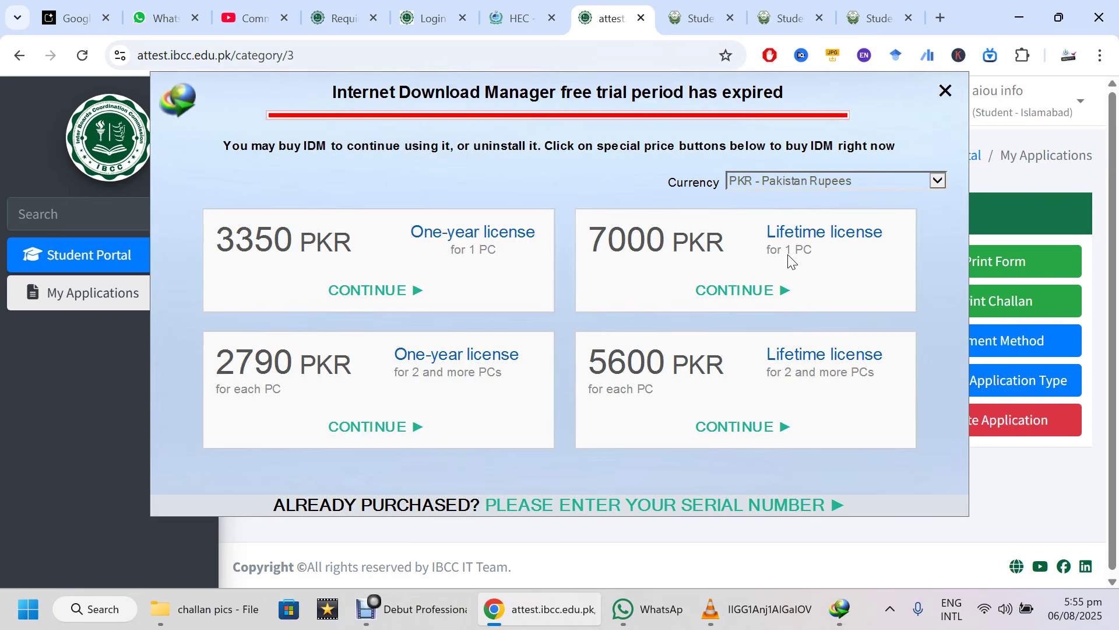
pyautogui.click(941, 95)
pyautogui.click(941, 93)
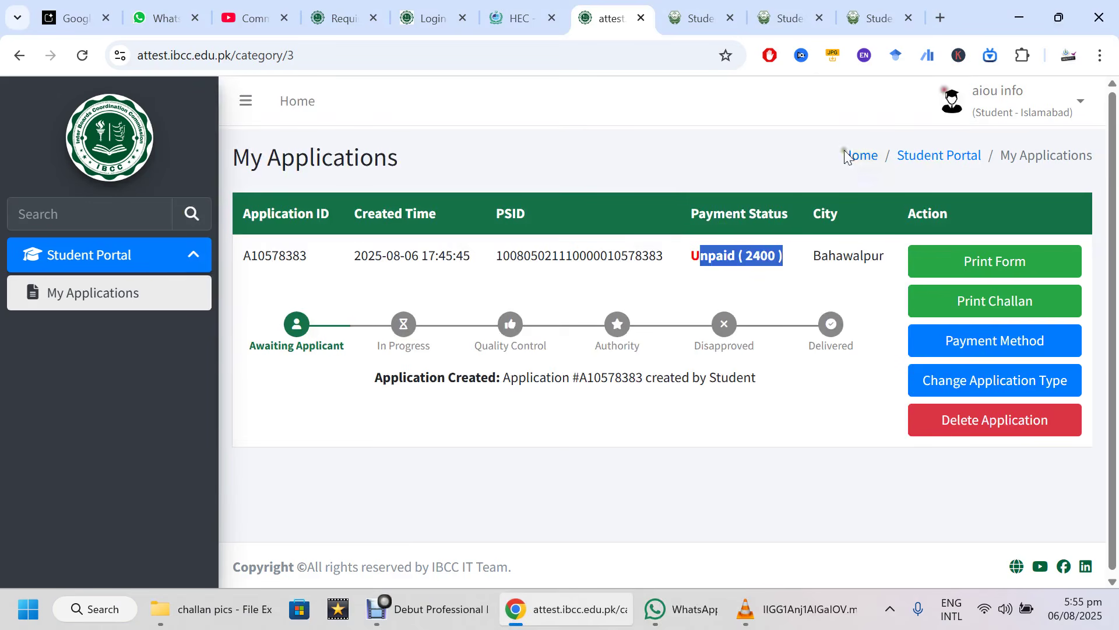
pyautogui.click(651, 259)
pyautogui.moveTo(692, 254); pyautogui.dragTo(785, 263)
# Return to the BISE verification form and review the SSC and HSSC exam information and selected documents.
pyautogui.click(862, 7)
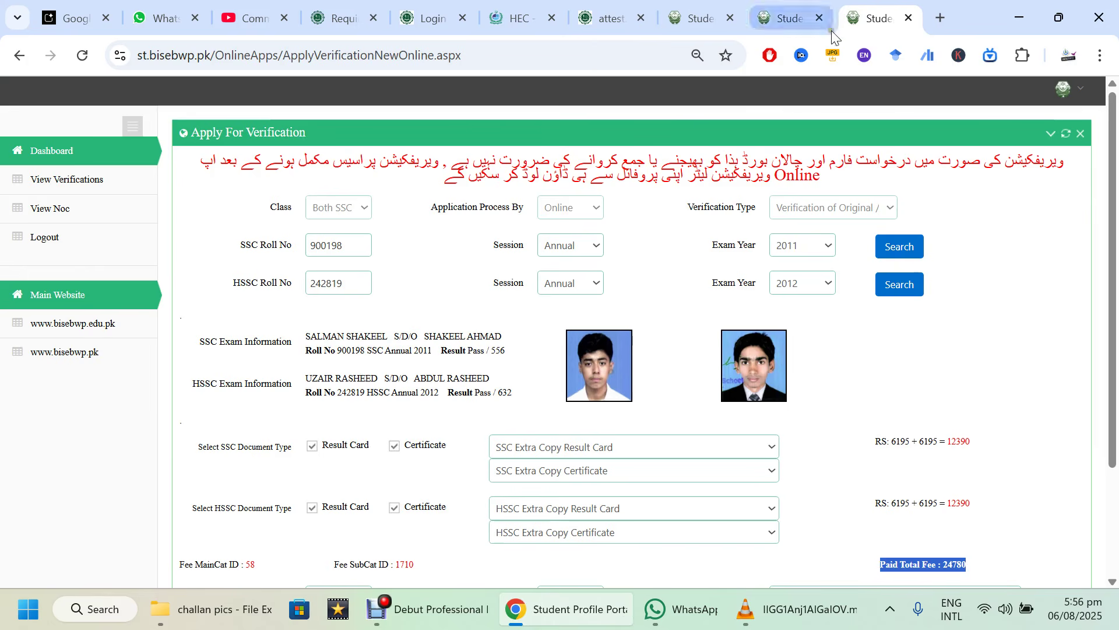
pyautogui.moveTo(297, 340); pyautogui.dragTo(284, 380)
pyautogui.scroll(-3, 407, 348)
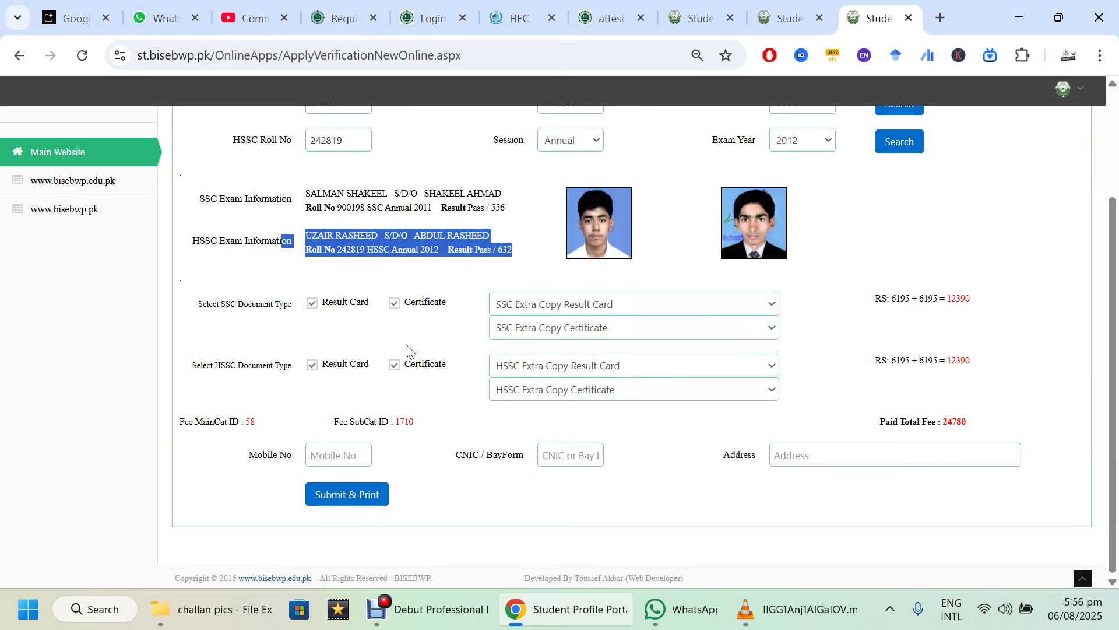
pyautogui.scroll(2, 407, 348)
pyautogui.scroll(1, 407, 348)
pyautogui.scroll(-3, 406, 348)
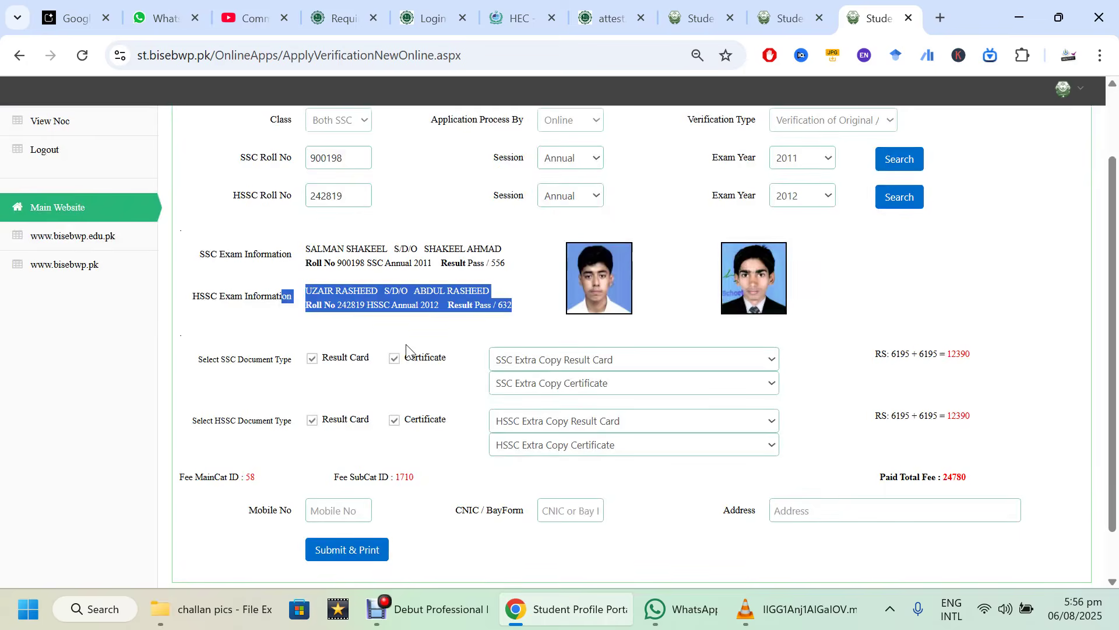
pyautogui.moveTo(196, 199); pyautogui.dragTo(522, 268)
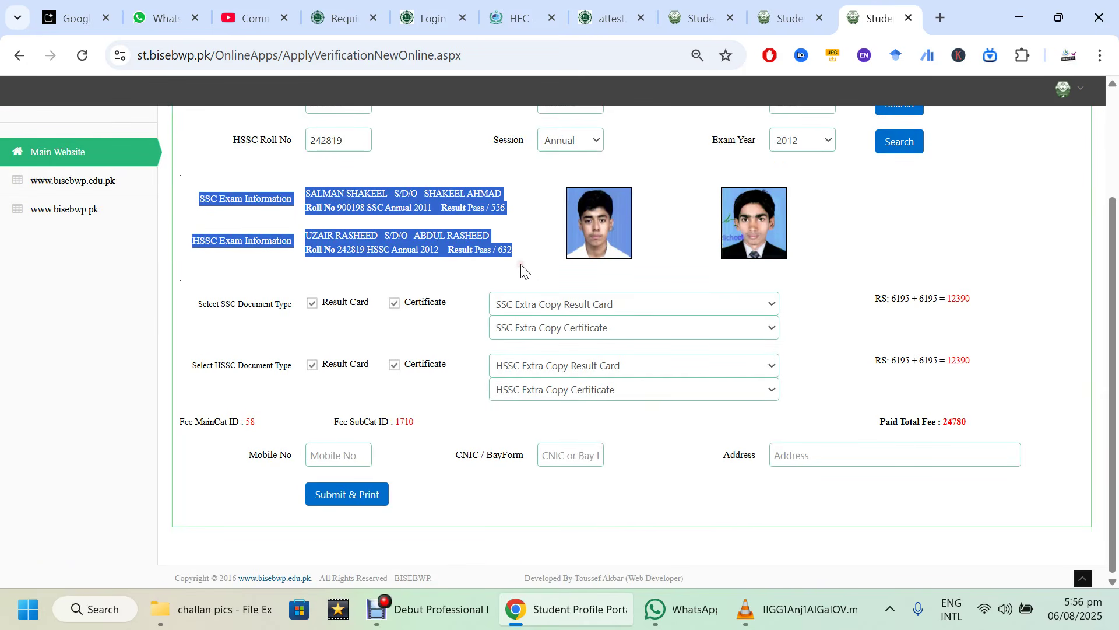
pyautogui.click(524, 233)
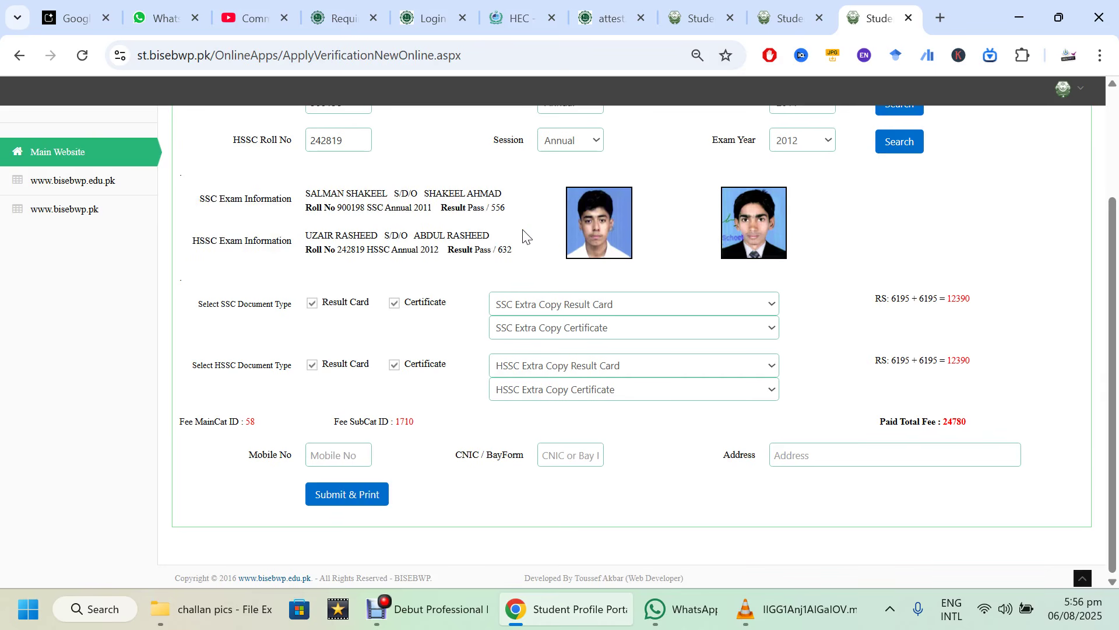